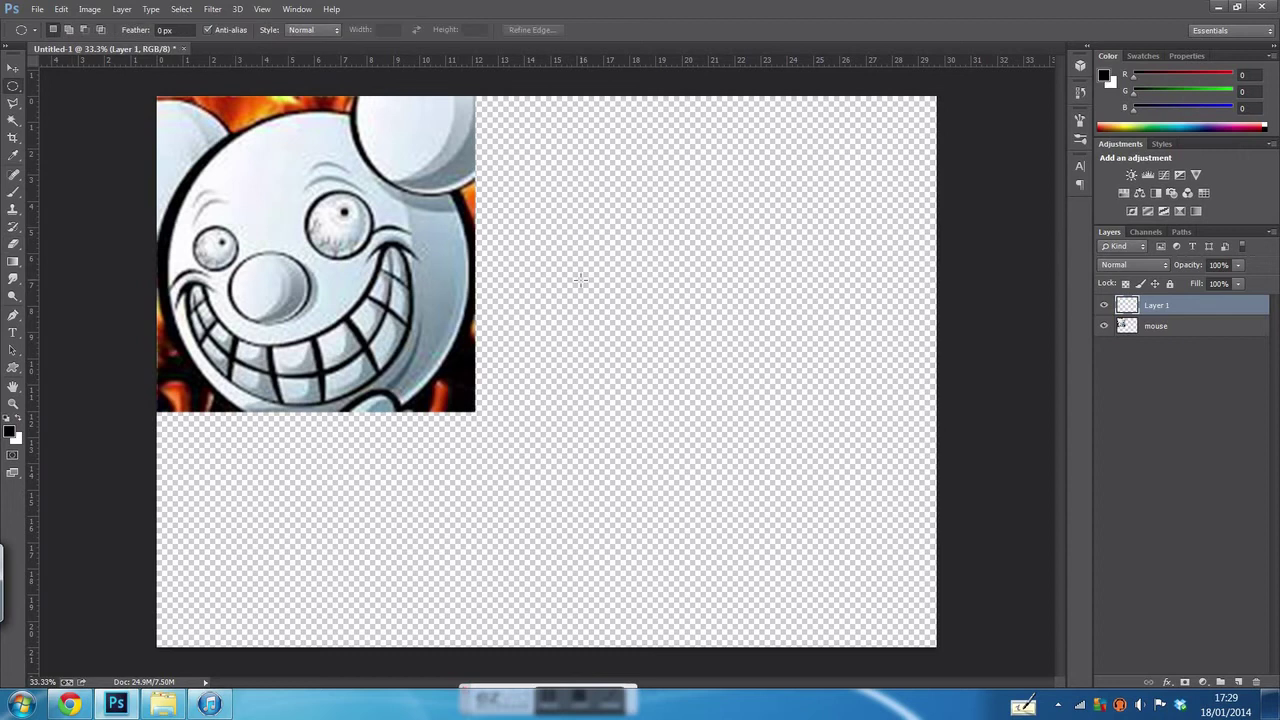
# - Fill the circular selection with a blue-grey gradient for the head
pyautogui.click(68, 29)
pyautogui.doubleClick(900, 397)
pyautogui.click(1134, 400)
pyautogui.click(1134, 197)
pyautogui.moveTo(553, 265); pyautogui.dragTo(646, 331)
# - Give the head circle a darker crescent-shaped Inner Shadow
pyautogui.doubleClick(1180, 305)
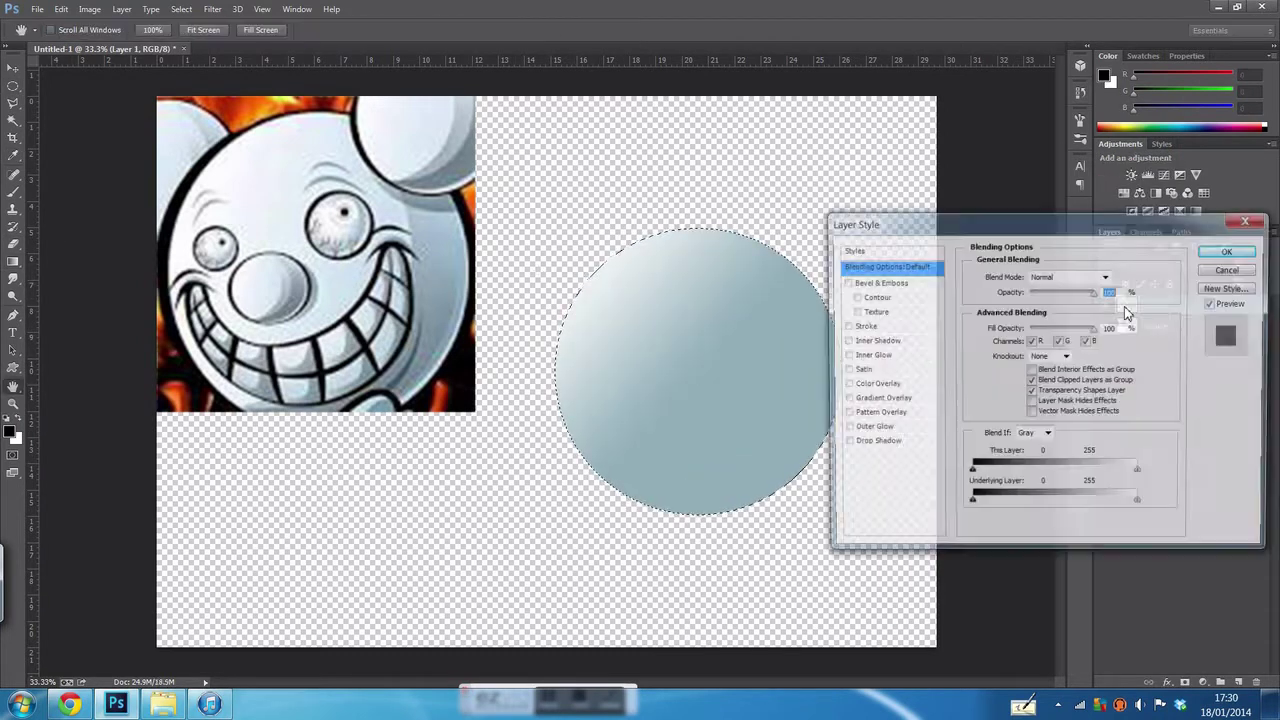
pyautogui.click(861, 326)
pyautogui.click(843, 326)
pyautogui.click(870, 340)
pyautogui.moveTo(768, 412); pyautogui.dragTo(740, 396)
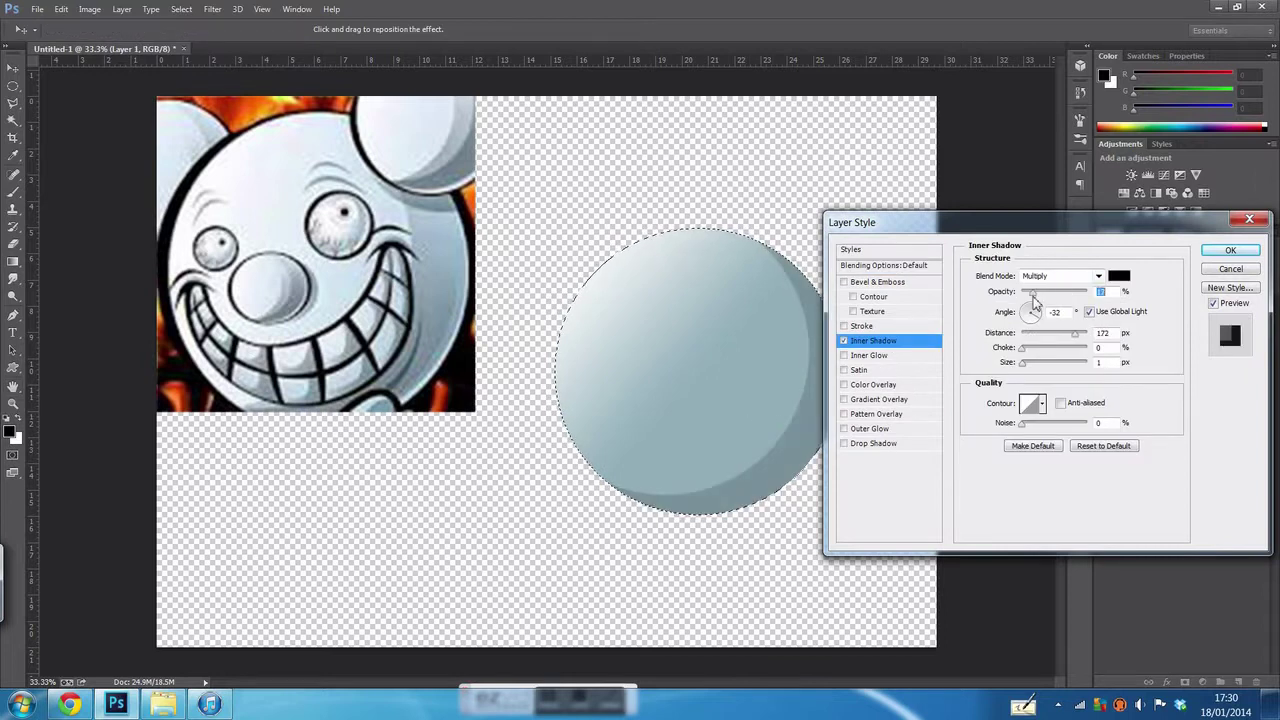
pyautogui.click(1118, 275)
pyautogui.click(1210, 403)
pyautogui.click(1230, 250)
# - On a new layer, gradient-fill a small circle at the face's upper right
pyautogui.click(1238, 681)
pyautogui.moveTo(698, 208); pyautogui.dragTo(838, 348)
pyautogui.moveTo(686, 229); pyautogui.dragTo(829, 329)
# - Deselect and slightly rotate the small ear circle with Free Transform
pyautogui.hotkey('ctrl', 'd')
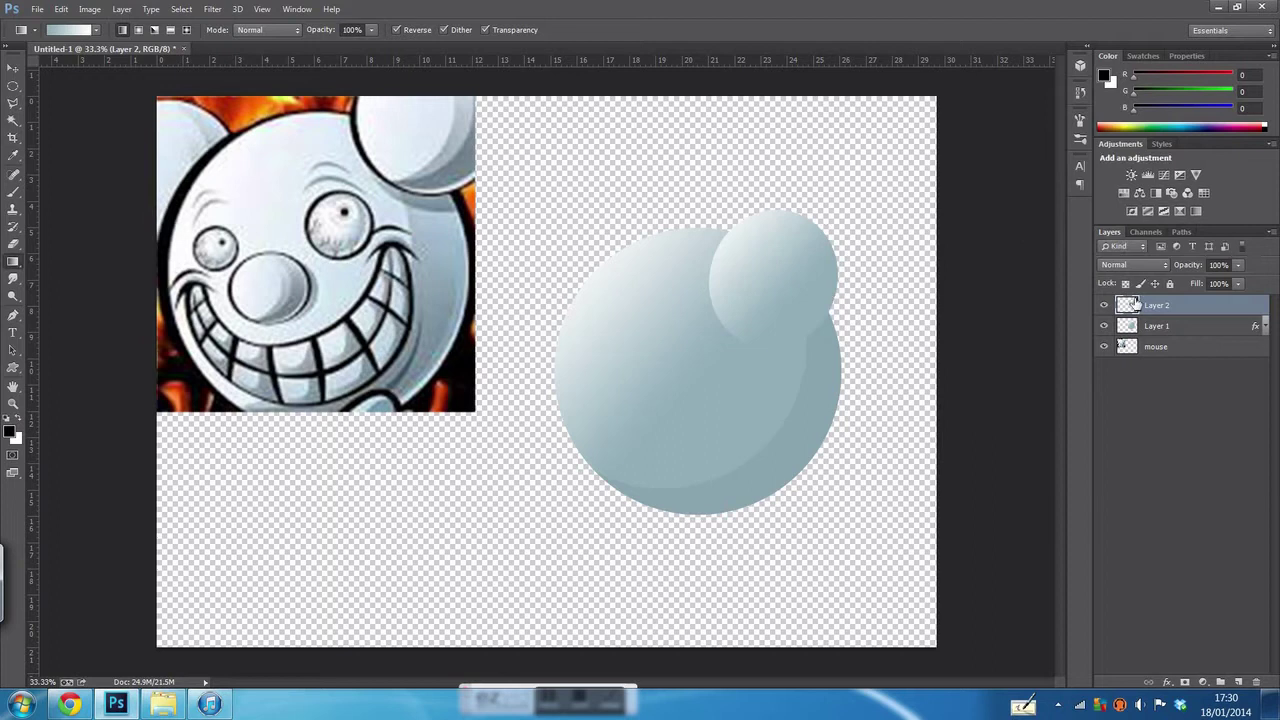
pyautogui.doubleClick(1180, 305)
pyautogui.press('Escape')
pyautogui.hotkey('ctrl', 't')
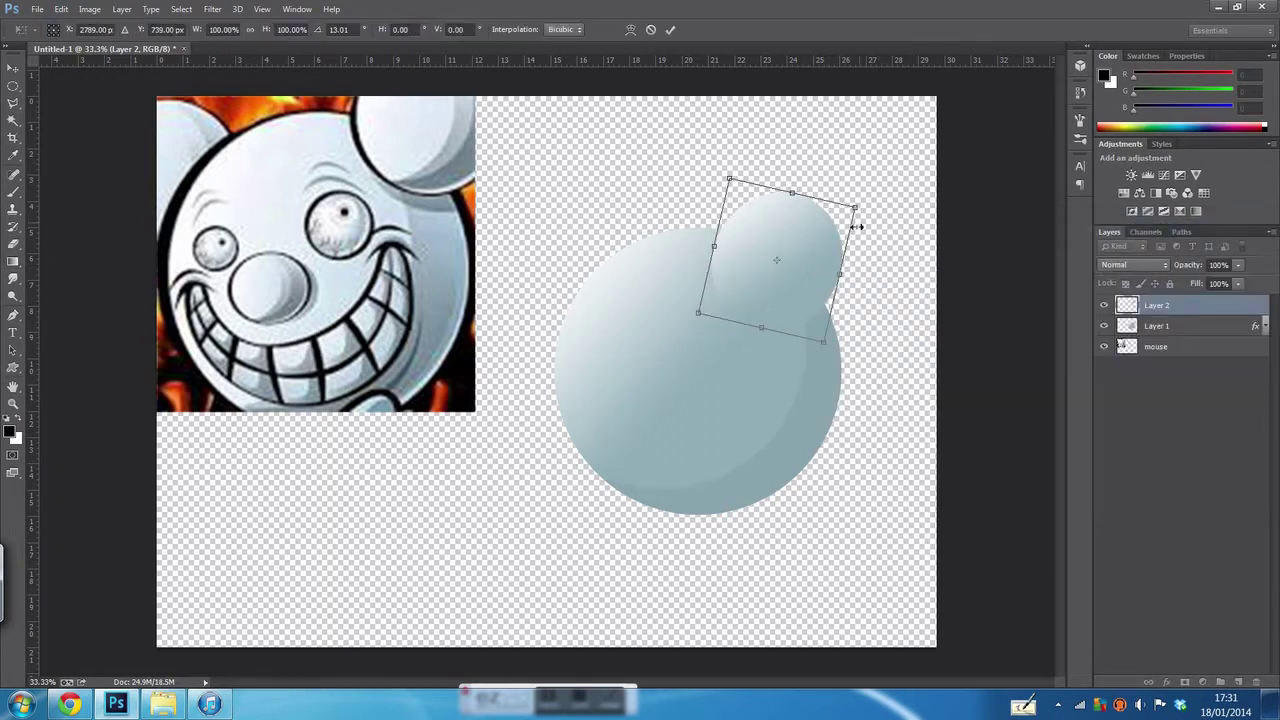
pyautogui.moveTo(880, 200); pyautogui.dragTo(914, 166)
pyautogui.press('Return')
# - Add and position an Inner Shadow crescent on the small ear circle
pyautogui.doubleClick(1128, 314)
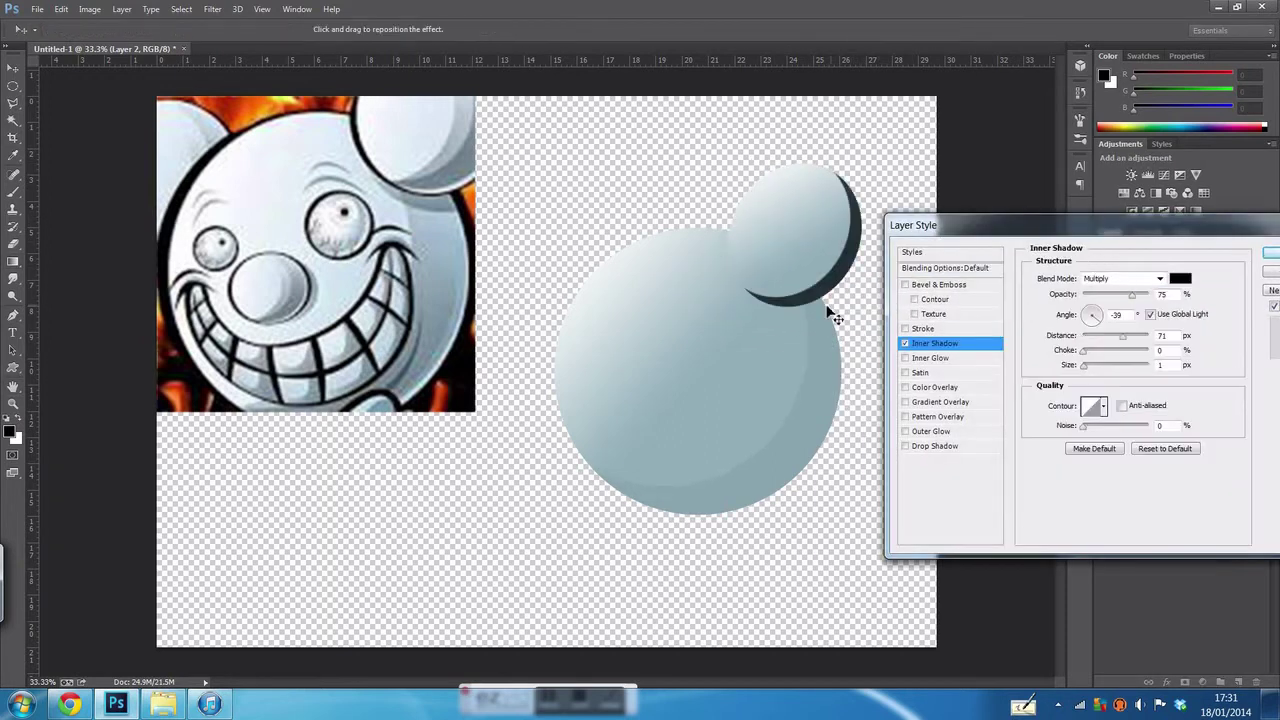
pyautogui.moveTo(1133, 297); pyautogui.dragTo(1108, 297)
pyautogui.press('Return')
pyautogui.rightClick(1112, 302)
pyautogui.click(1116, 307)
pyautogui.click(935, 343)
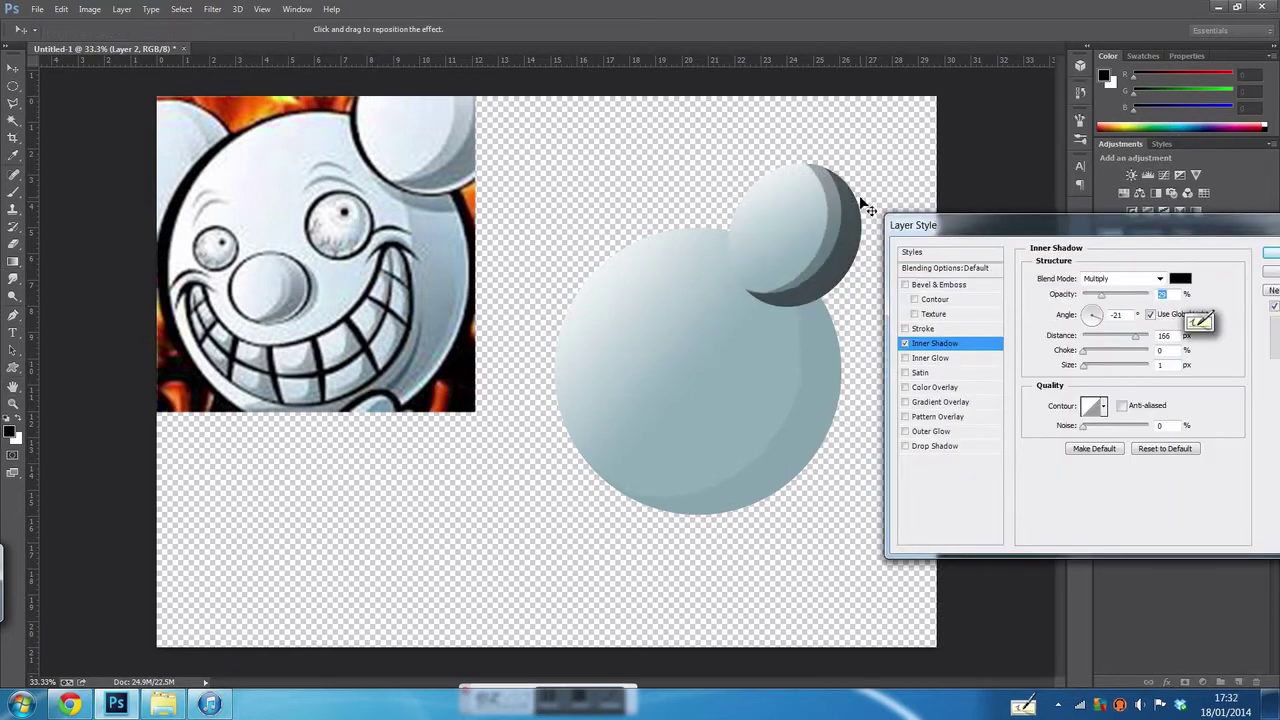
pyautogui.press('Return')
pyautogui.doubleClick(1136, 315)
pyautogui.click(922, 328)
pyautogui.press('Return')
# - Rename the small circle's layer to right ear and create a 'nose' layer
pyautogui.doubleClick(1145, 305)
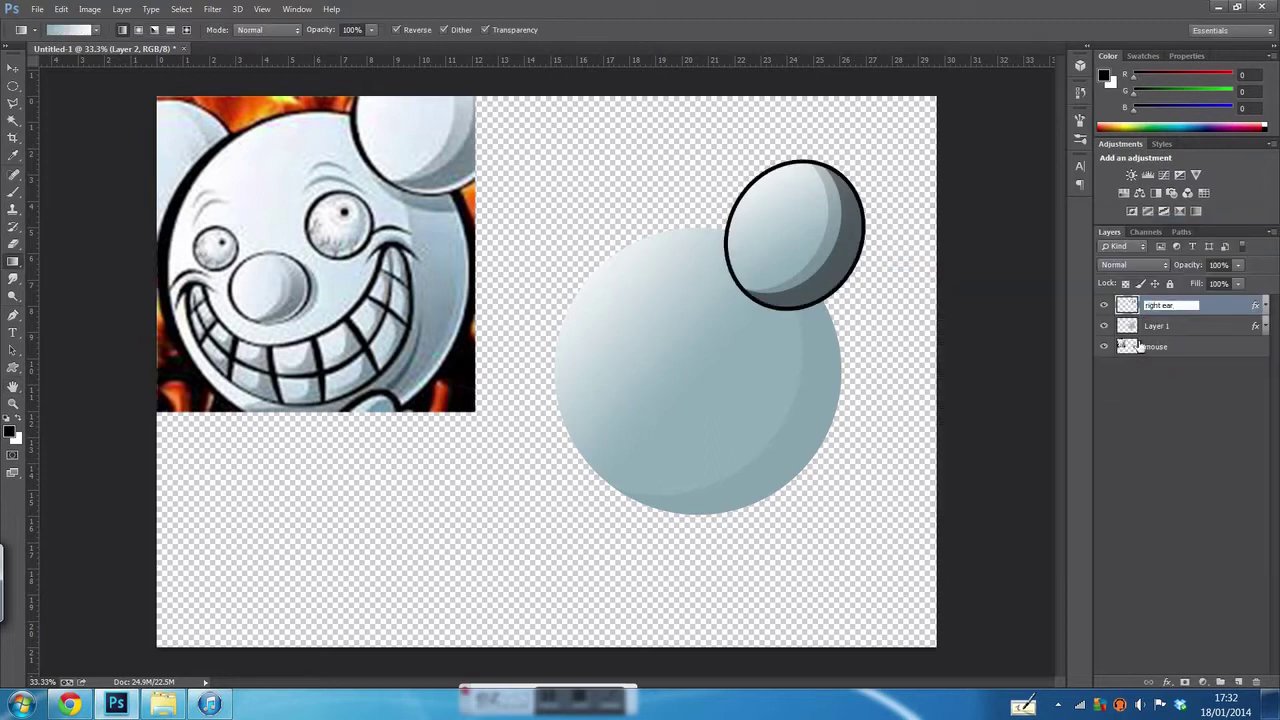
pyautogui.press('Return')
pyautogui.hotkey('ctrl', 'shift', 'n')
pyautogui.write('nose')
pyautogui.press('Return')
pyautogui.press('m')
# - Gradient-fill an elliptical selection on the face as the nose
pyautogui.moveTo(628, 354); pyautogui.dragTo(705, 416)
pyautogui.click(13, 260)
pyautogui.moveTo(645, 365)
pyautogui.mouseDown()
pyautogui.moveTo(690, 405)
pyautogui.moveTo(606, 374)
pyautogui.mouseUp()
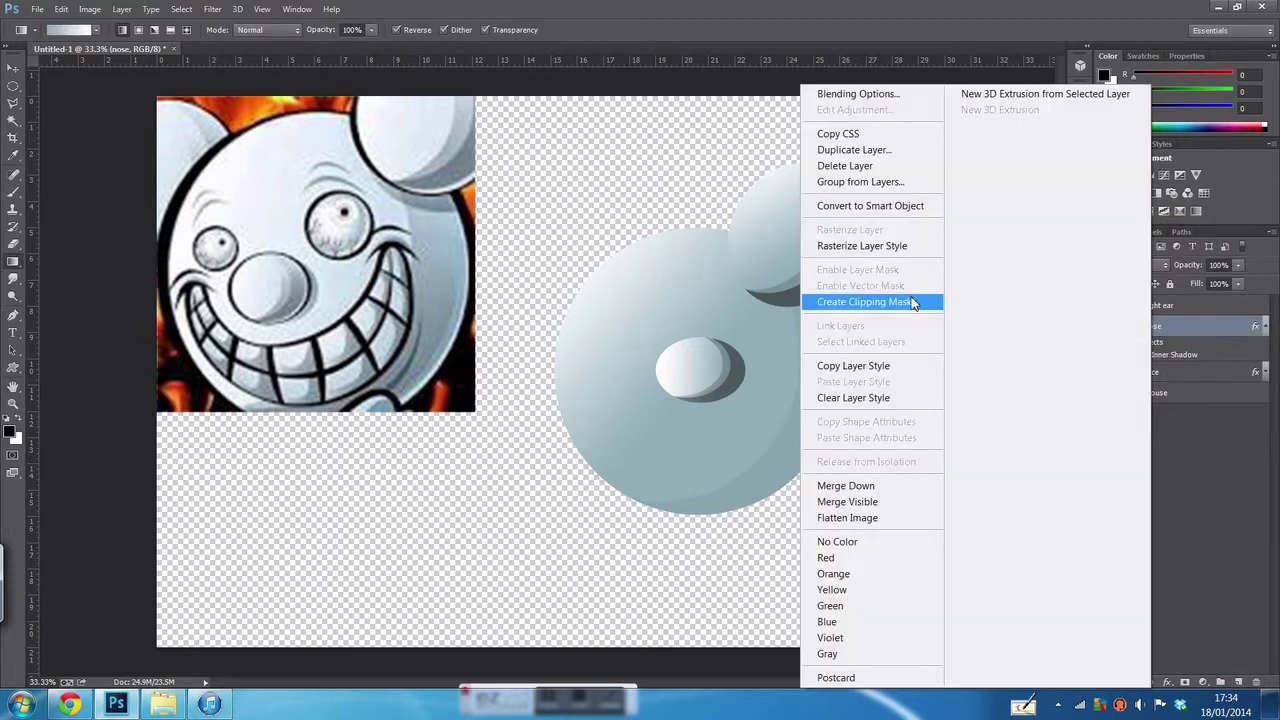
# - Push the nose's inner shadow further out to darken its right side
pyautogui.moveTo(733, 392); pyautogui.dragTo(728, 412)
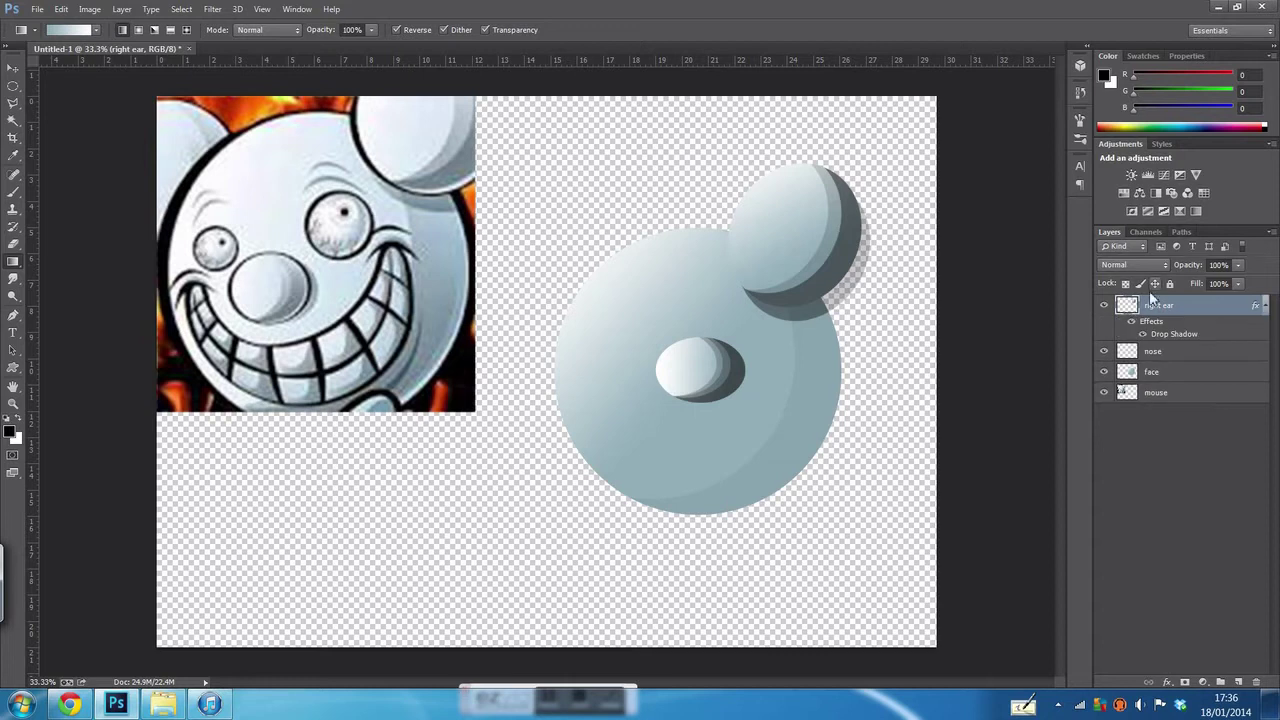
# - Add a black Stroke outline to the right ear
pyautogui.click(905, 333)
pyautogui.press('Return')
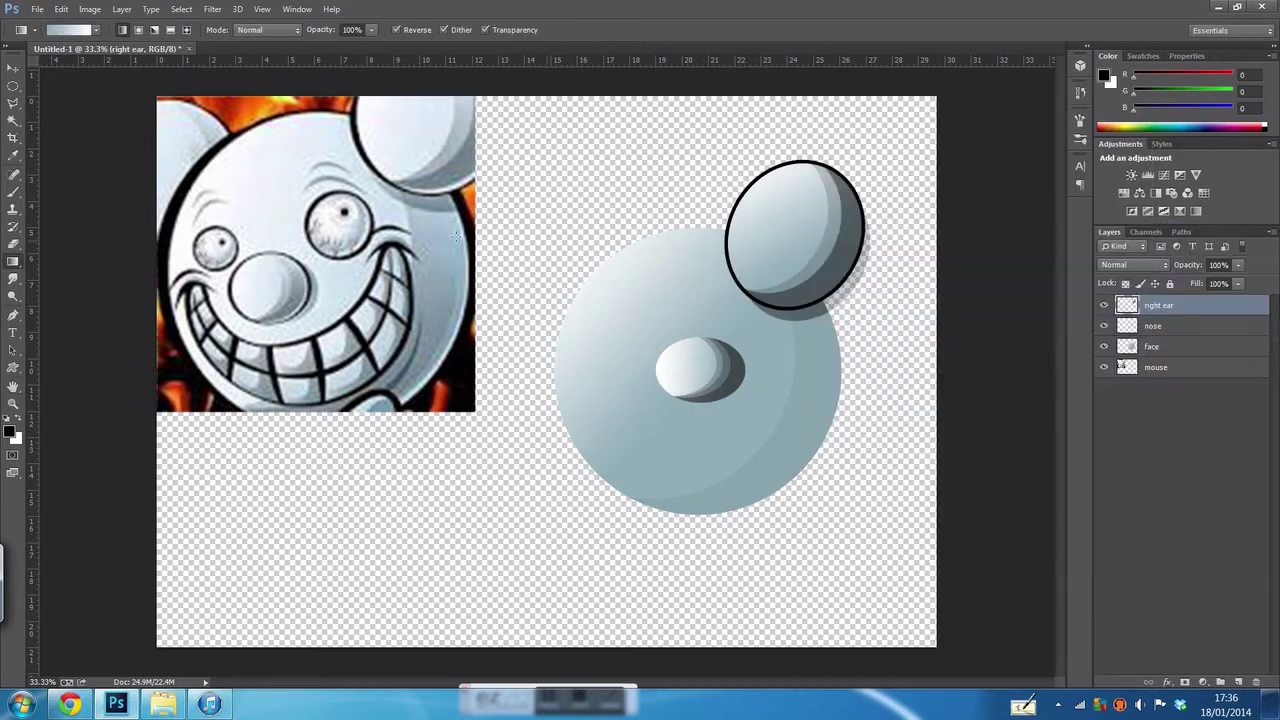
pyautogui.hotkey('ctrl', '1')
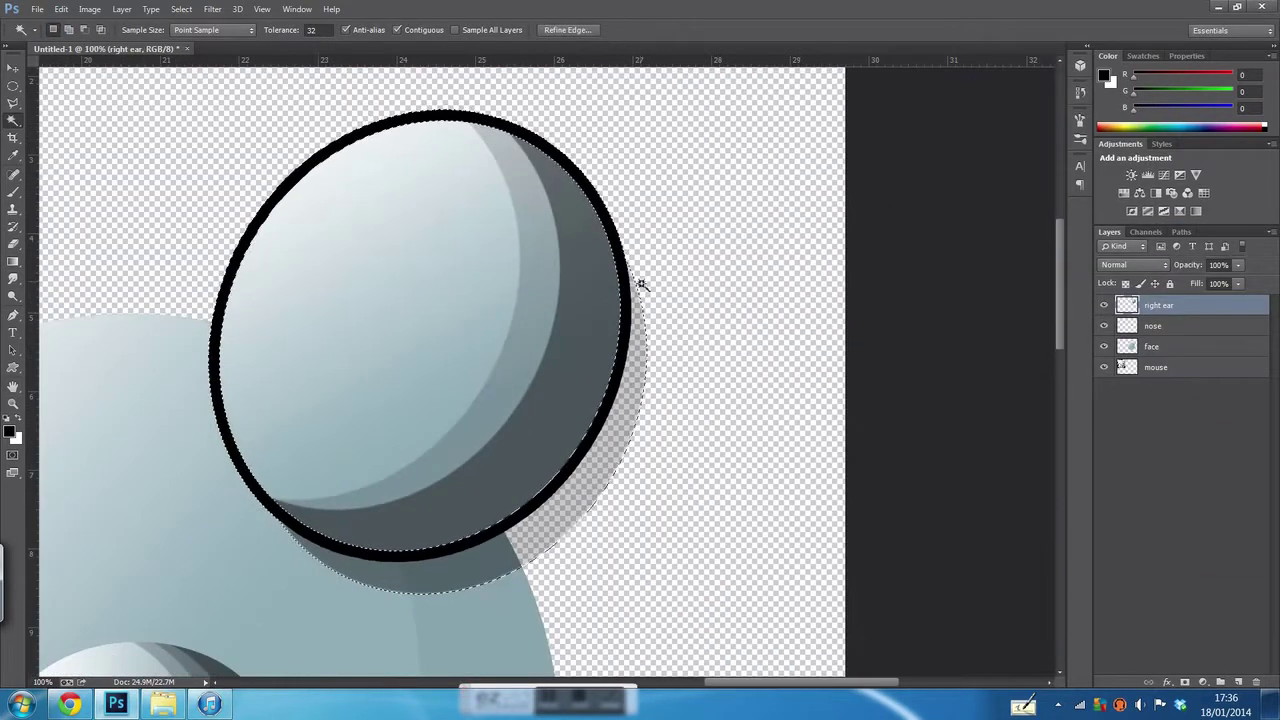
# - Lasso the ear's drop shadow overhanging the face edge and delete it
pyautogui.press('l')
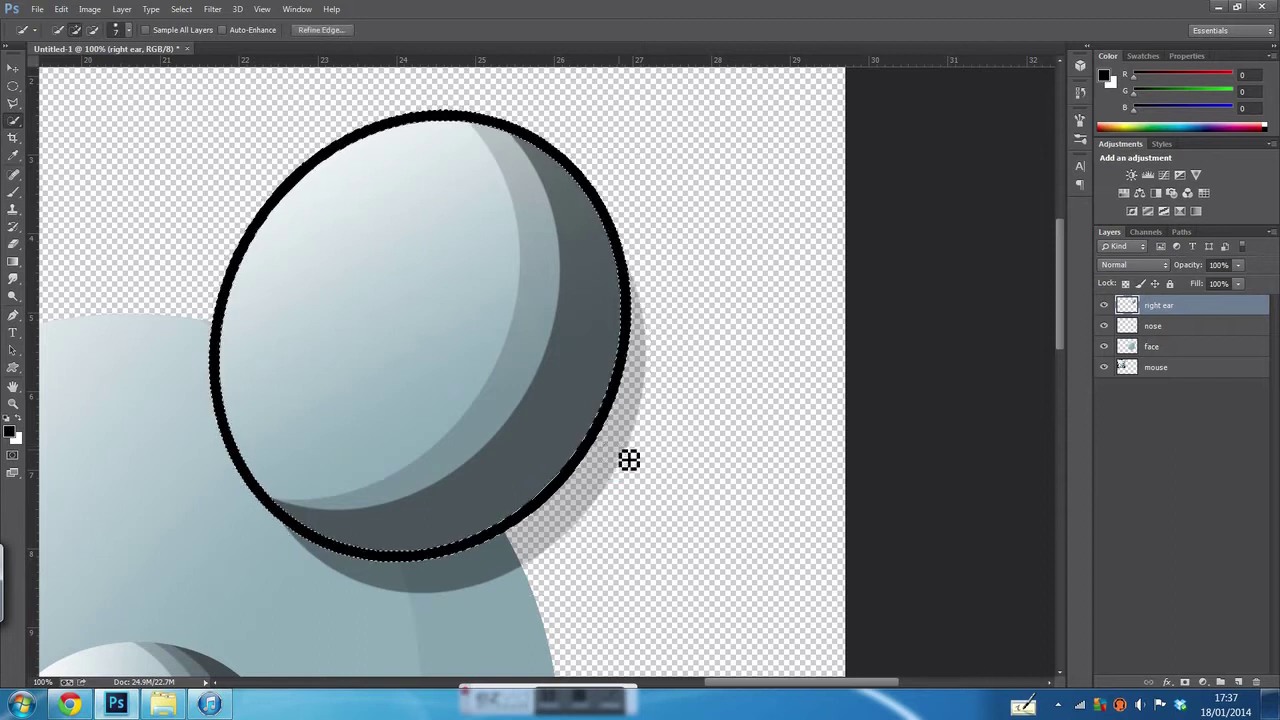
pyautogui.keyDown('ctrl'); pyautogui.click(629, 457); pyautogui.keyUp('ctrl')
pyautogui.hscroll(2, 648, 246)
pyautogui.scroll(-3, 665, 368)
pyautogui.moveTo(665, 368); pyautogui.dragTo(640, 365)
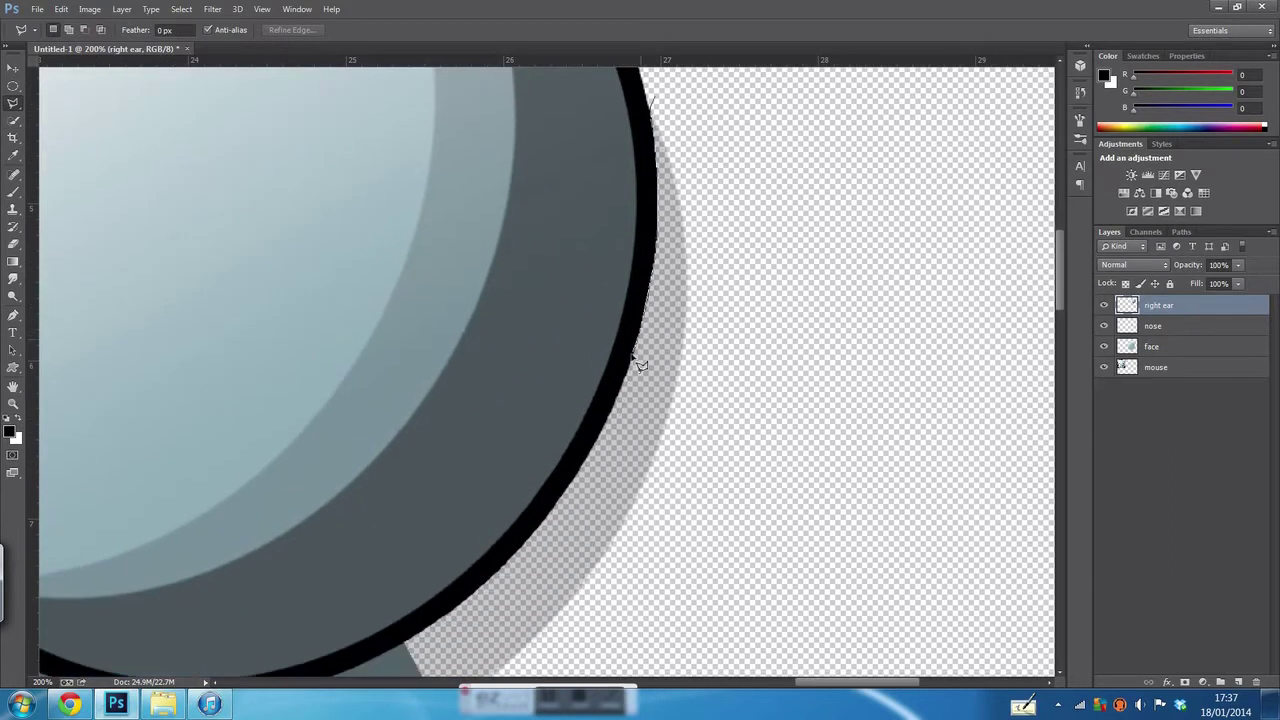
pyautogui.scroll(-3, 633, 412)
pyautogui.moveTo(633, 412); pyautogui.dragTo(378, 525)
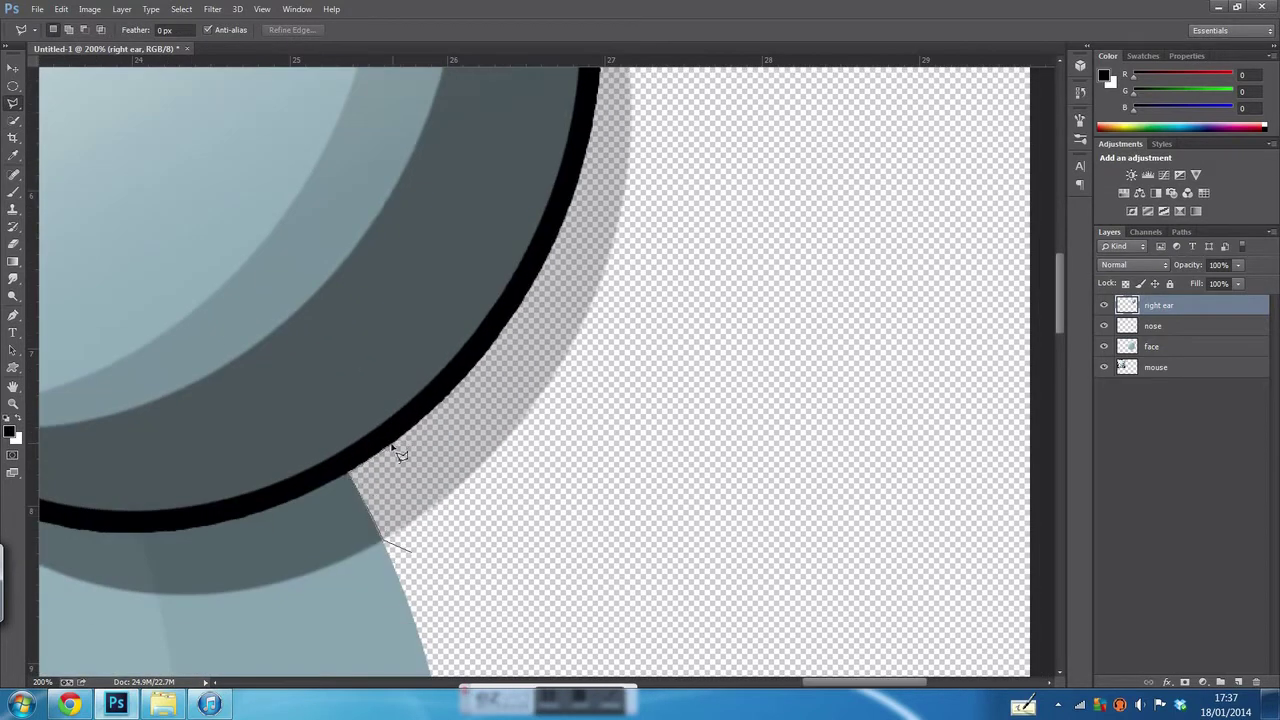
pyautogui.moveTo(668, 456); pyautogui.dragTo(640, 410)
pyautogui.press('Delete')
# - Delete the remaining lower shadow strips beyond the face, then zoom out
pyautogui.scroll(2, 563, 331)
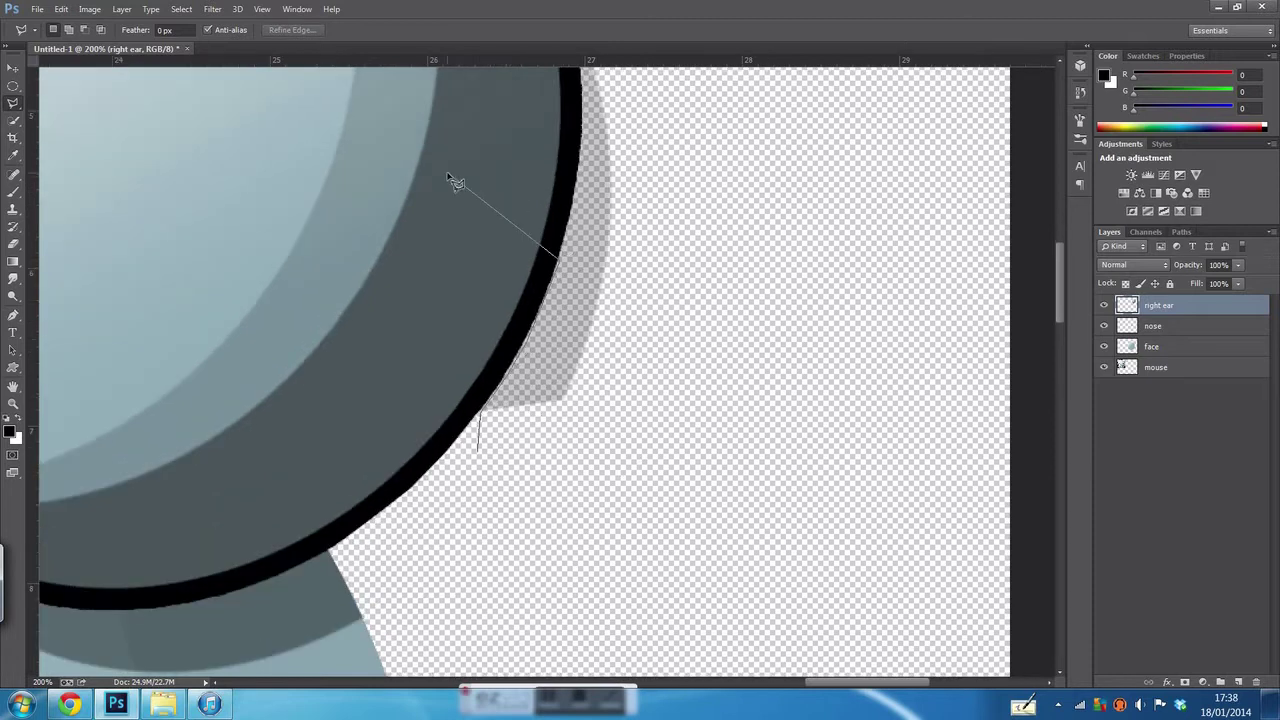
pyautogui.click(613, 345)
pyautogui.scroll(3, 618, 320)
pyautogui.doubleClick(505, 568)
pyautogui.press('Delete')
pyautogui.hotkey('ctrl', 'd')
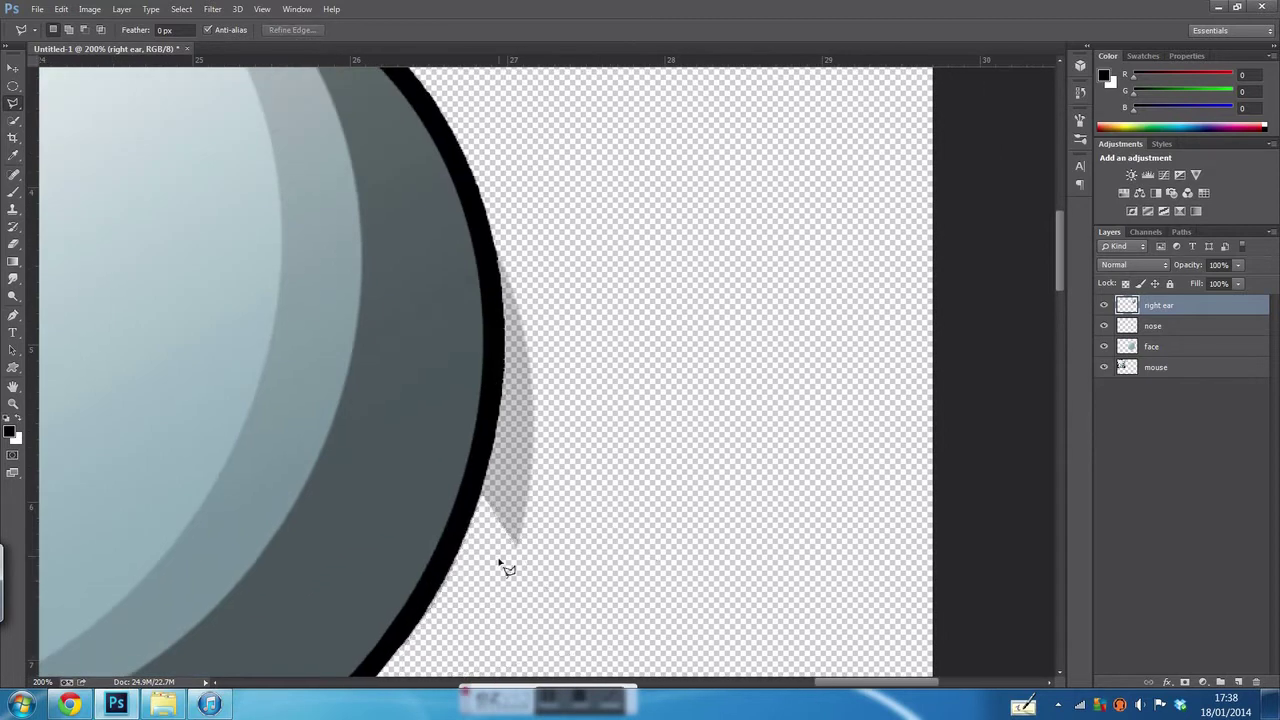
pyautogui.doubleClick(568, 597)
pyautogui.press('Delete')
pyautogui.hotkey('ctrl', '-')
pyautogui.hotkey('ctrl', '-')
pyautogui.hotkey('ctrl', '-')
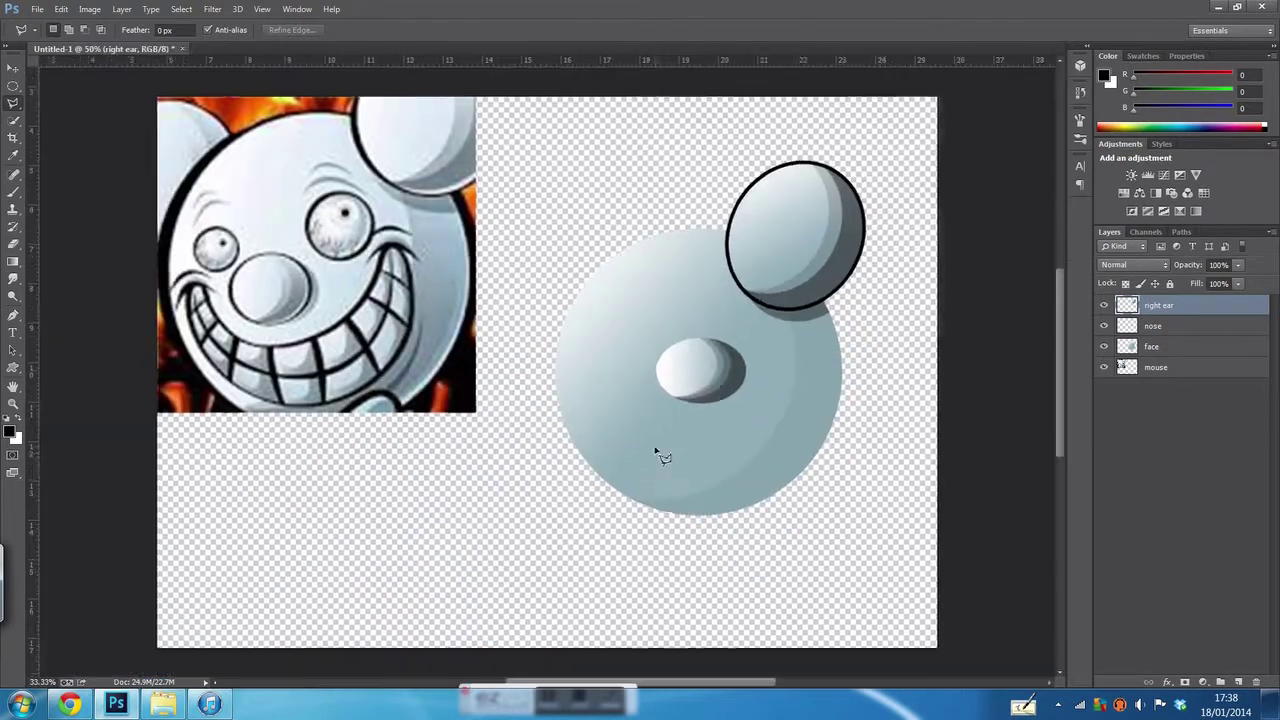
pyautogui.hotkey('alt', '[')
pyautogui.hotkey('ctrl', 't')
# - Rotate and nudge the nose, then place and hide guides through the face
pyautogui.moveTo(729, 349); pyautogui.dragTo(778, 400)
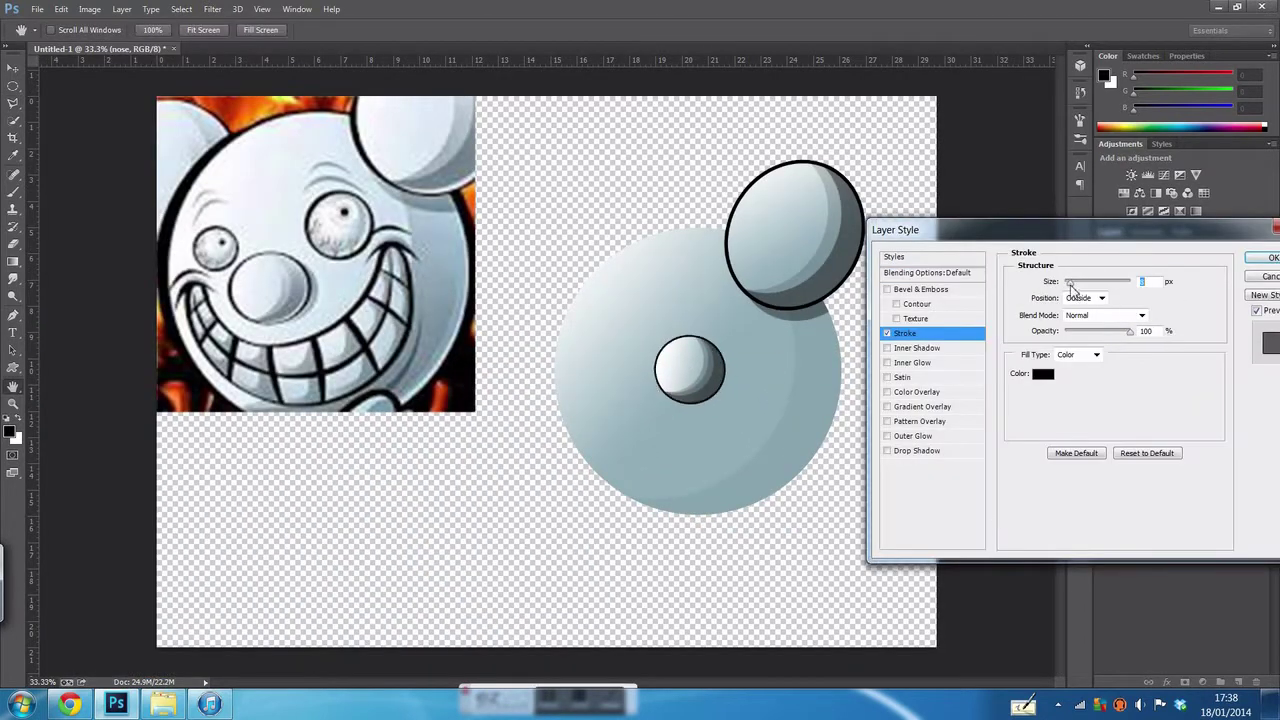
pyautogui.press('Return')
pyautogui.moveTo(690, 365); pyautogui.dragTo(676, 373)
pyautogui.moveTo(38, 255)
pyautogui.mouseDown()
pyautogui.moveTo(315, 262)
pyautogui.moveTo(302, 262)
pyautogui.mouseUp()
pyautogui.moveTo(38, 262); pyautogui.dragTo(704, 262)
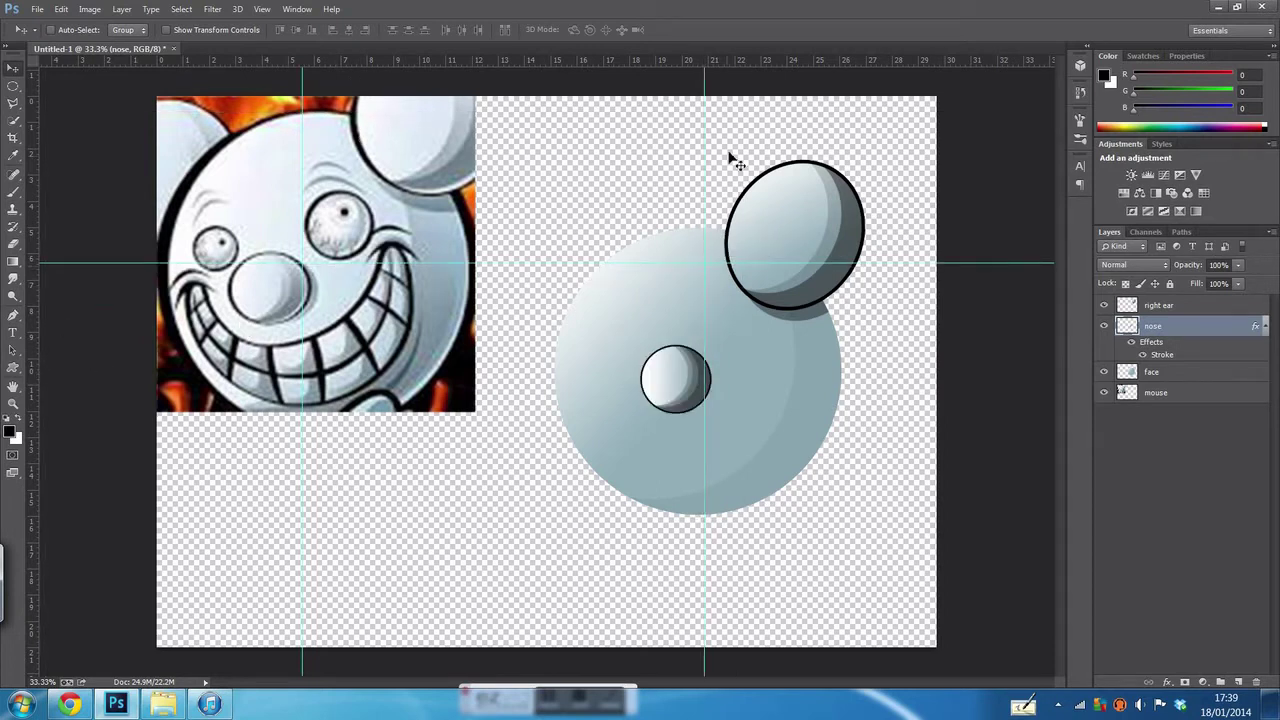
pyautogui.hotkey('ctrl', ';')
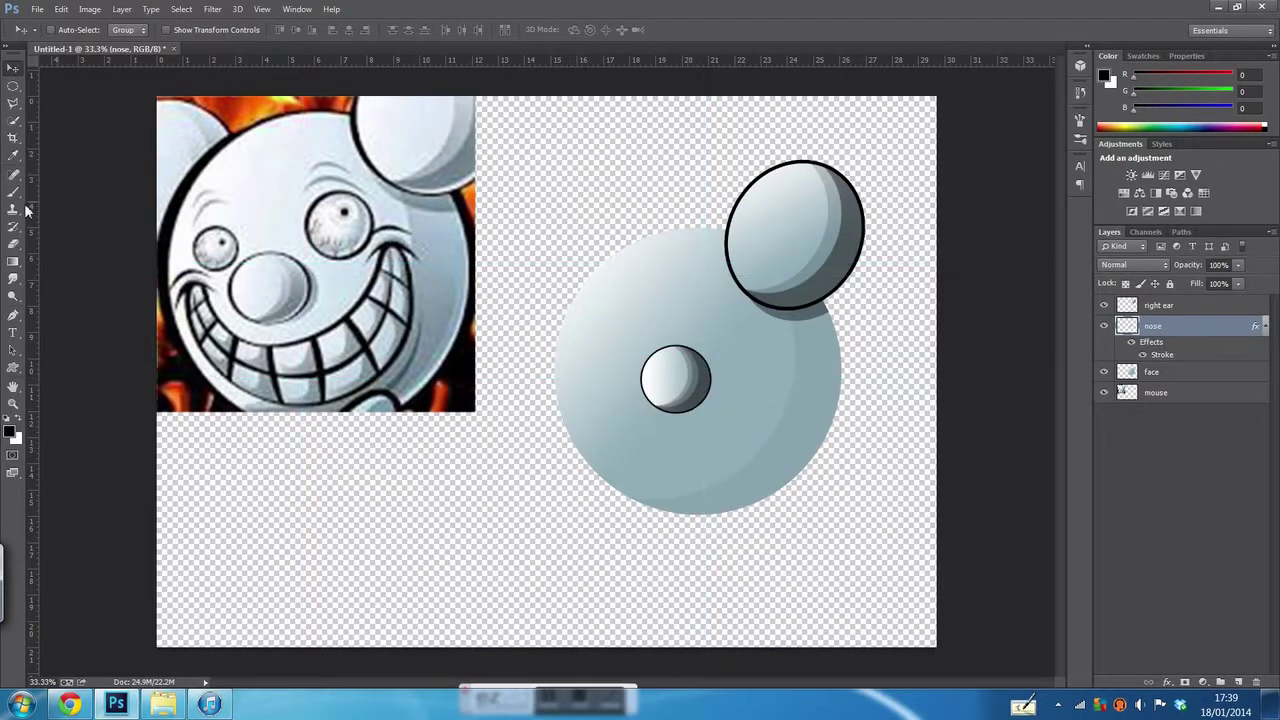
# - Create a 'mouth - line' layer with the Brush tool ready for the smile
pyautogui.click(13, 192)
pyautogui.hotkey('ctrl', 'shift', 'n')
pyautogui.write('mouth - line')
pyautogui.press('Return')
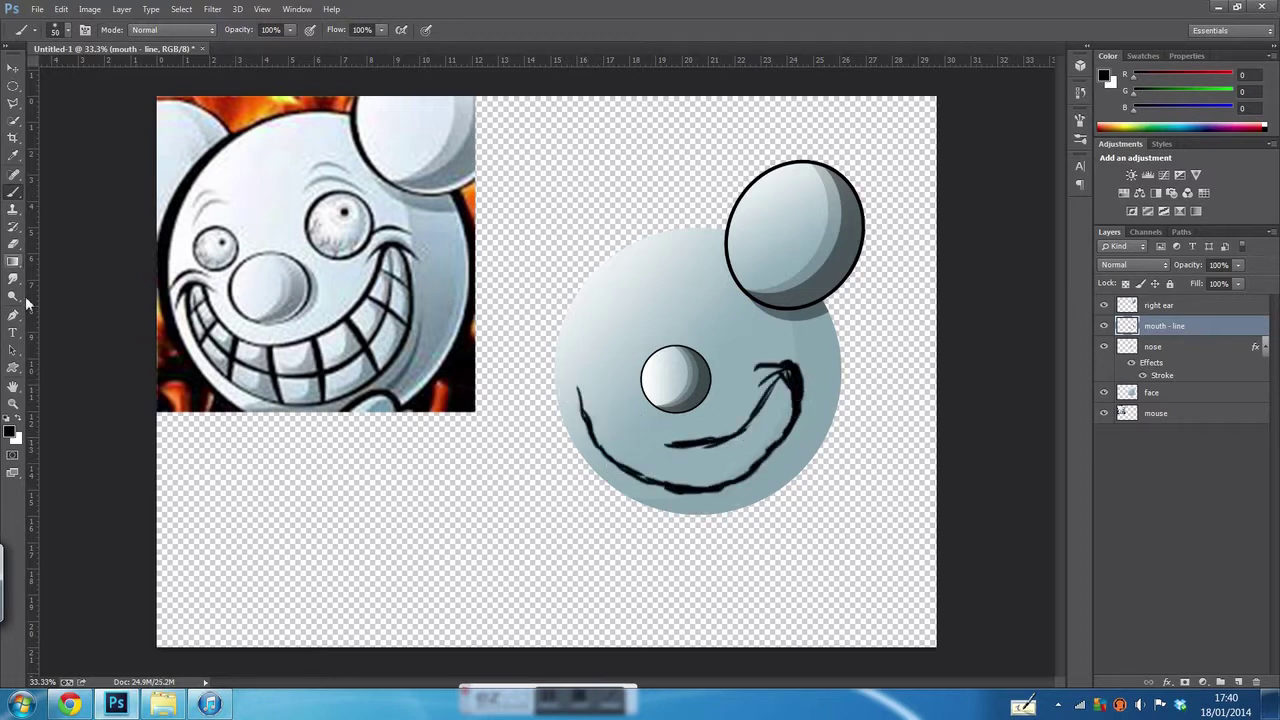
# - Enlarge the face, nose and right ear together and shift the nose left
pyautogui.click(13, 243)
pyautogui.hotkey('ctrl', 'z')
pyautogui.keyDown('ctrl'); pyautogui.click(625, 325); pyautogui.keyUp('ctrl')
pyautogui.keyDown('ctrl'); pyautogui.keyDown('shift'); pyautogui.click(785, 360); pyautogui.keyUp('shift'); pyautogui.keyUp('ctrl')
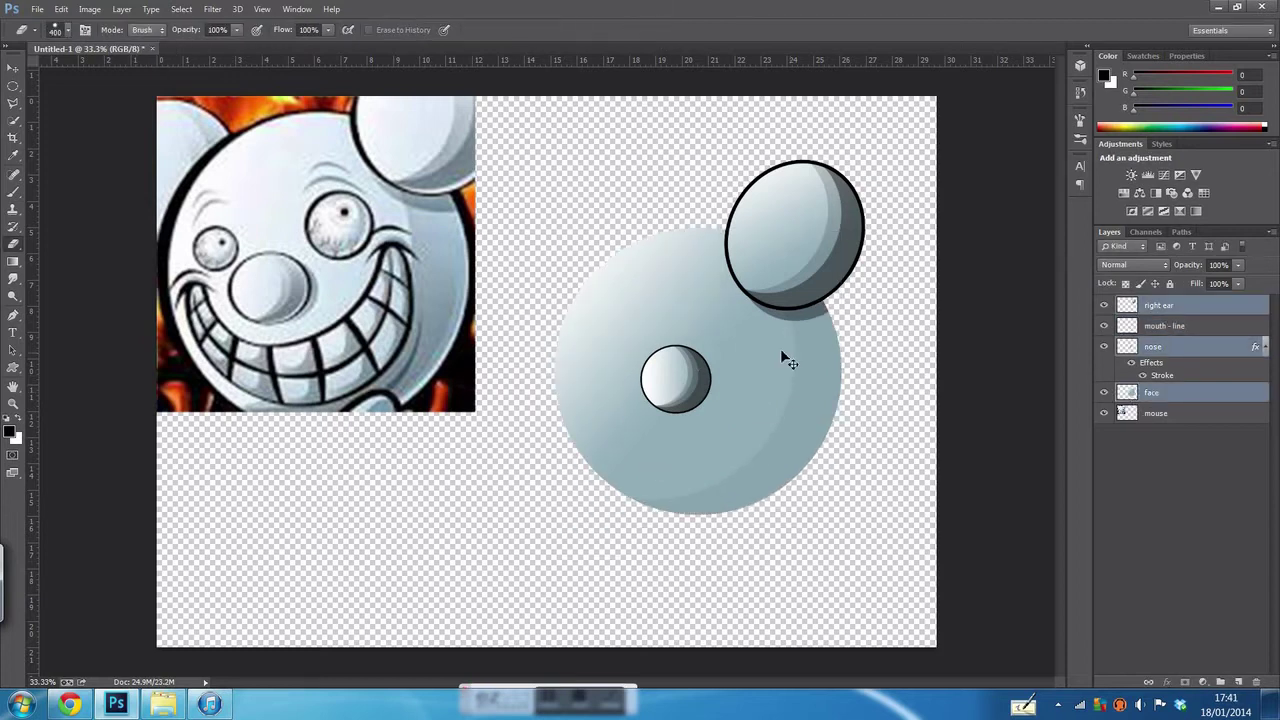
pyautogui.hotkey('ctrl', 't')
pyautogui.moveTo(865, 515); pyautogui.dragTo(874, 528)
pyautogui.press('Return')
pyautogui.moveTo(690, 380); pyautogui.dragTo(686, 370)
pyautogui.hotkey('alt', ']')
# - Redraw the mouth as a closed grin outline with Brush and Eraser
pyautogui.press('b')
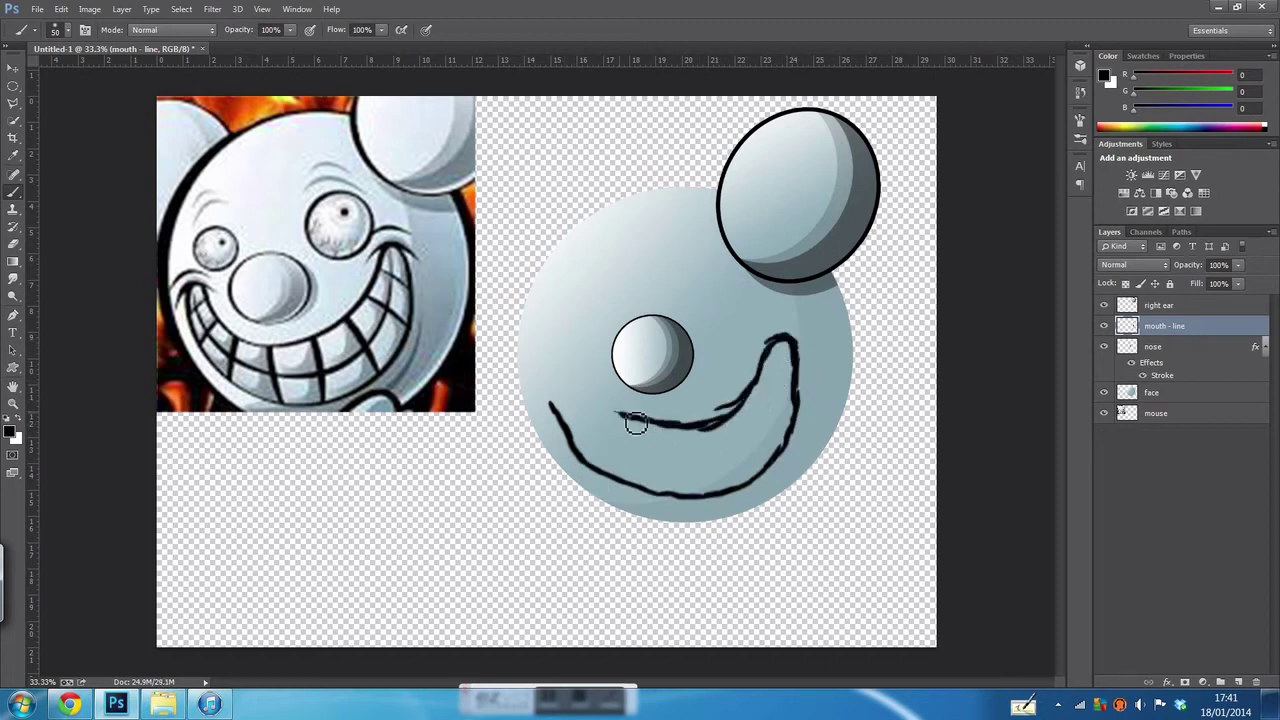
pyautogui.press('e')
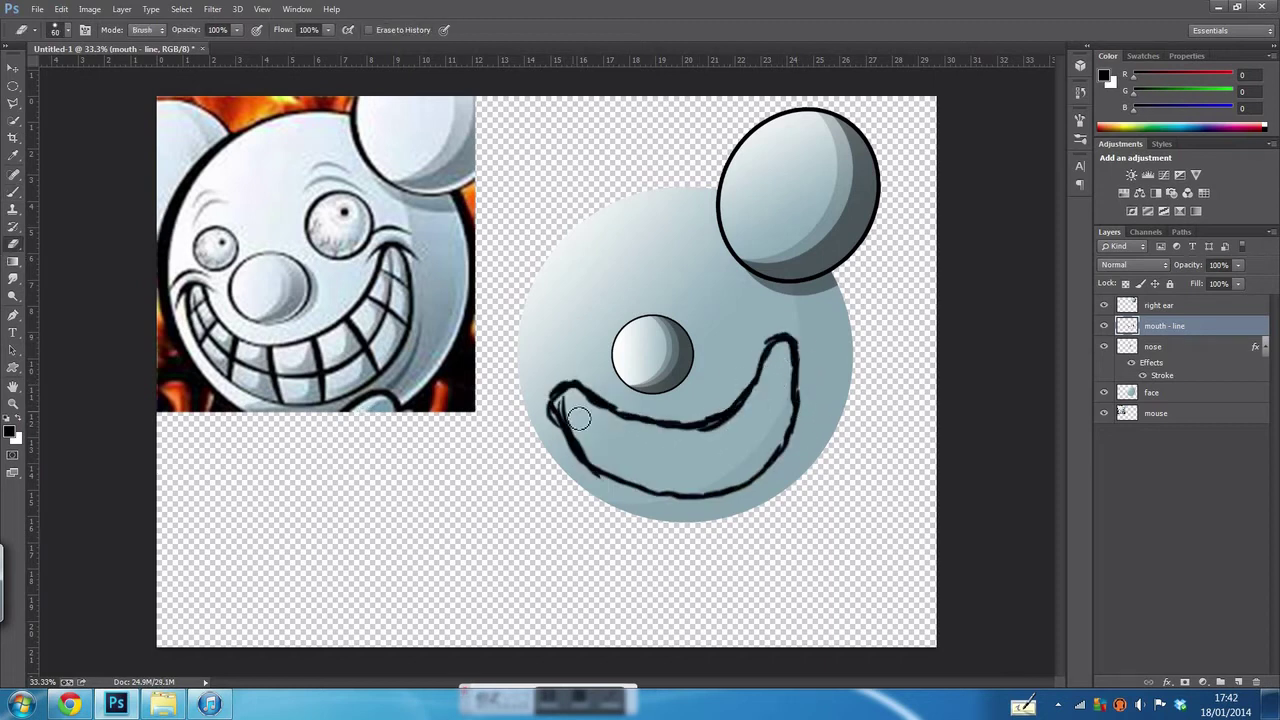
pyautogui.press('b')
pyautogui.moveTo(573, 437)
pyautogui.mouseDown()
pyautogui.moveTo(552, 392)
pyautogui.moveTo(575, 450)
pyautogui.mouseUp()
pyautogui.press('e')
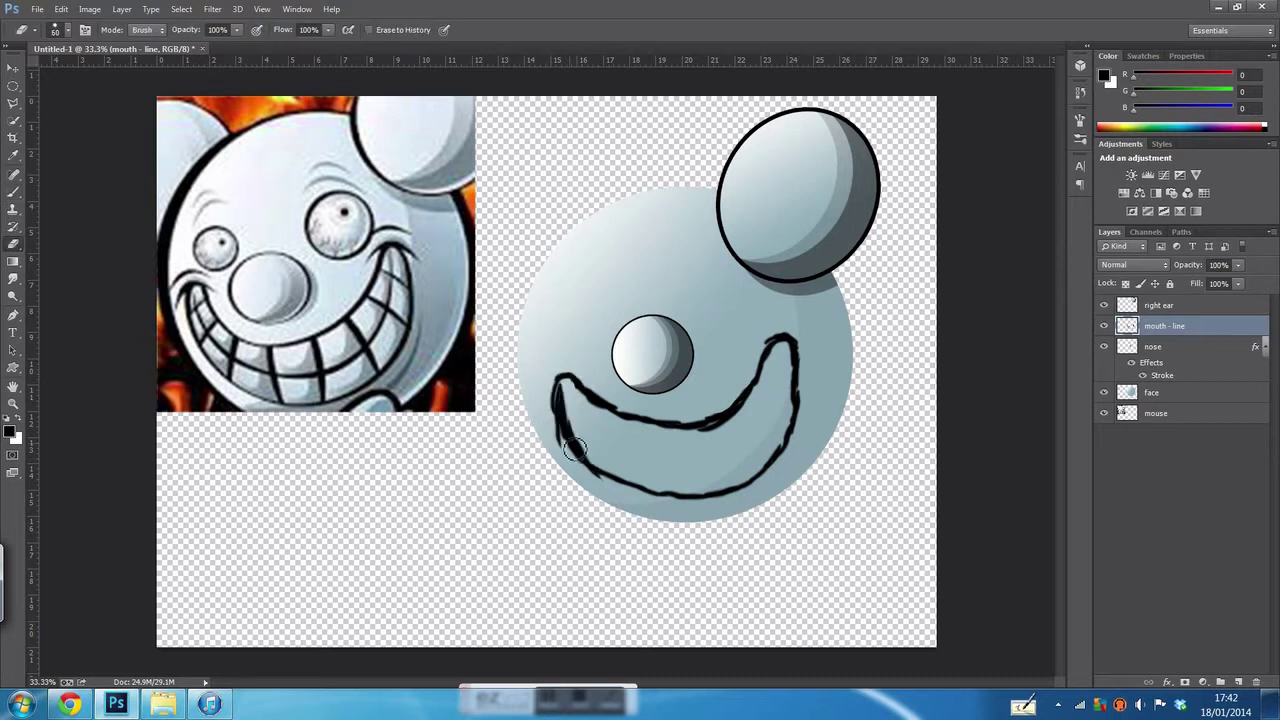
pyautogui.press('b')
pyautogui.hotkey('ctrl', 'shift', 'n')
# - Brush tooth lines on a 'teath - line' layer and add an 'olng - line' layer
pyautogui.write('teath ')
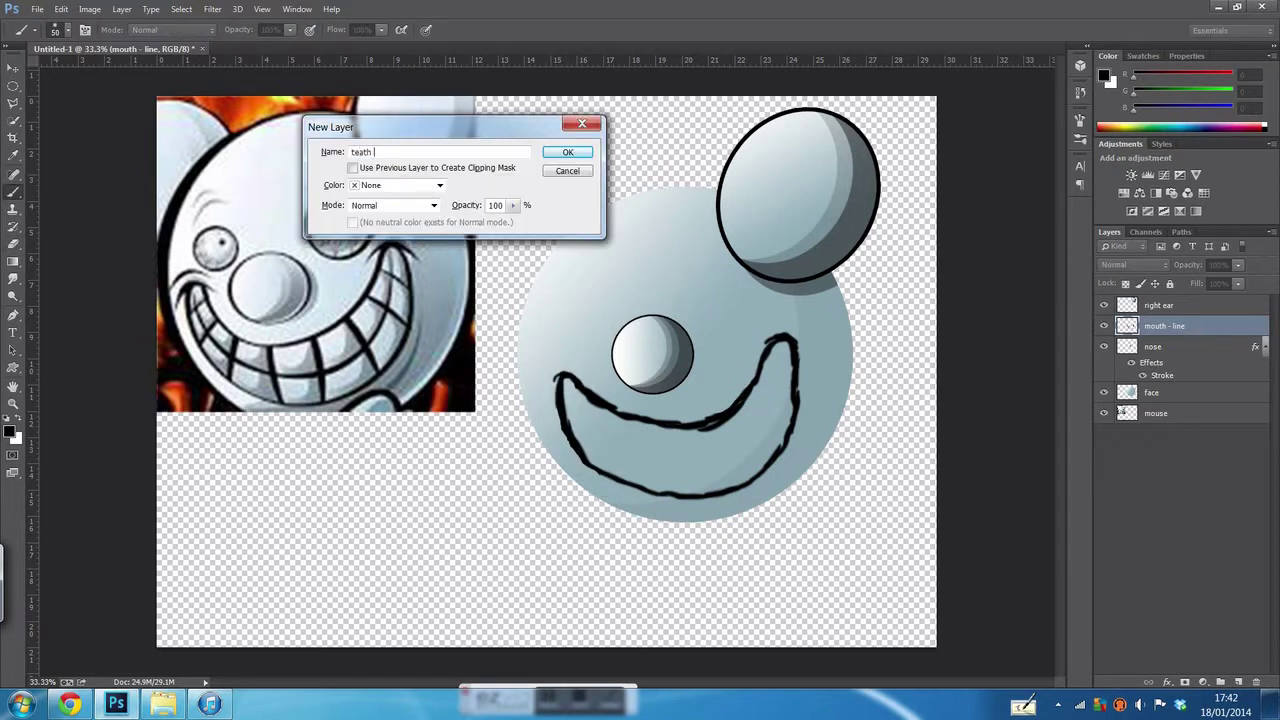
pyautogui.write('- line')
pyautogui.press('Return')
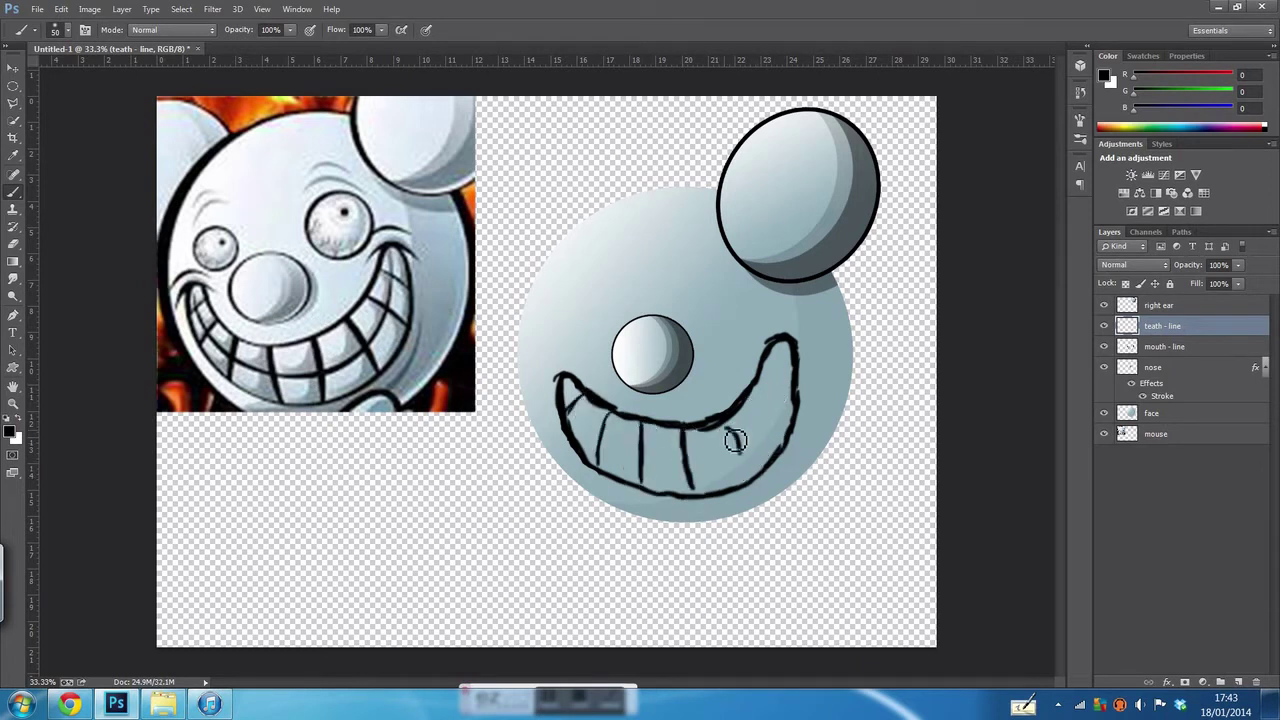
pyautogui.hotkey('ctrl', 'shift', 'n')
pyautogui.write('olng - line')
pyautogui.press('Return')
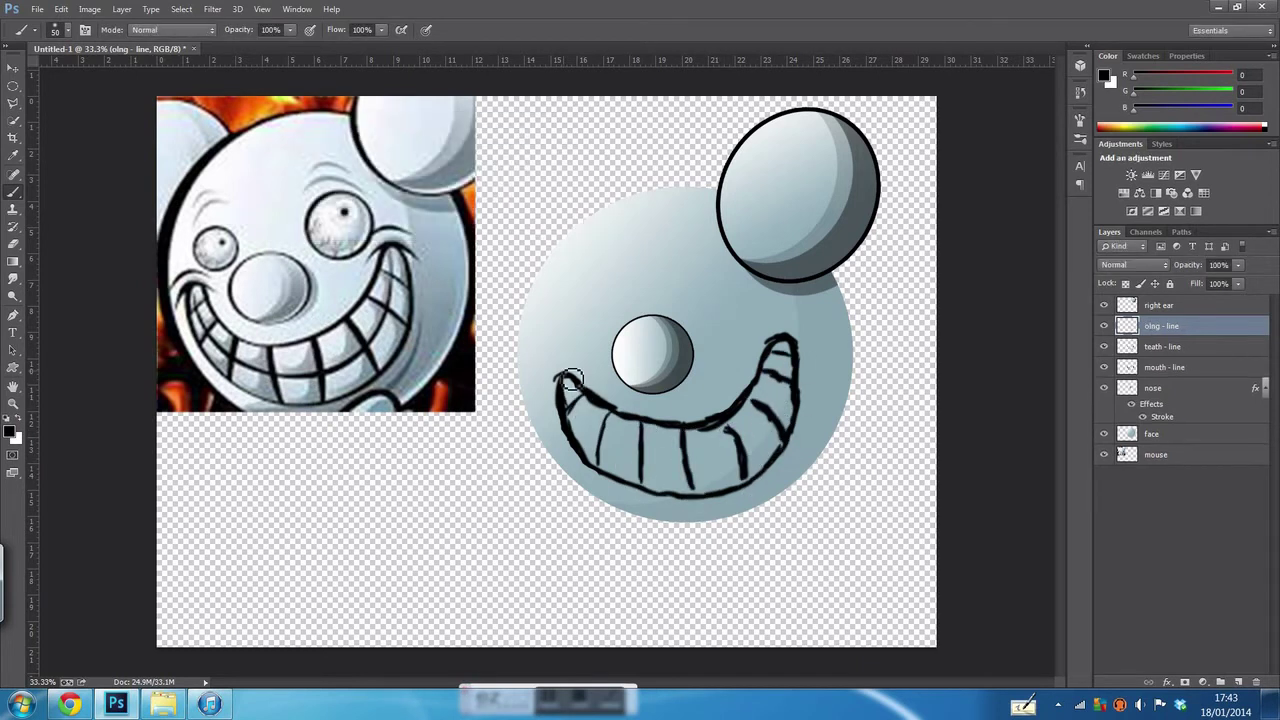
# - Create a new 'mouth' layer above the grouped line layers
pyautogui.hotkey('ctrl', 'shift', 'n')
pyautogui.write('mouth')
pyautogui.press('Return')
# - Trace the grin outline with the Pen tool, from left corner around the lower lip
pyautogui.scroll(3, 632, 480)
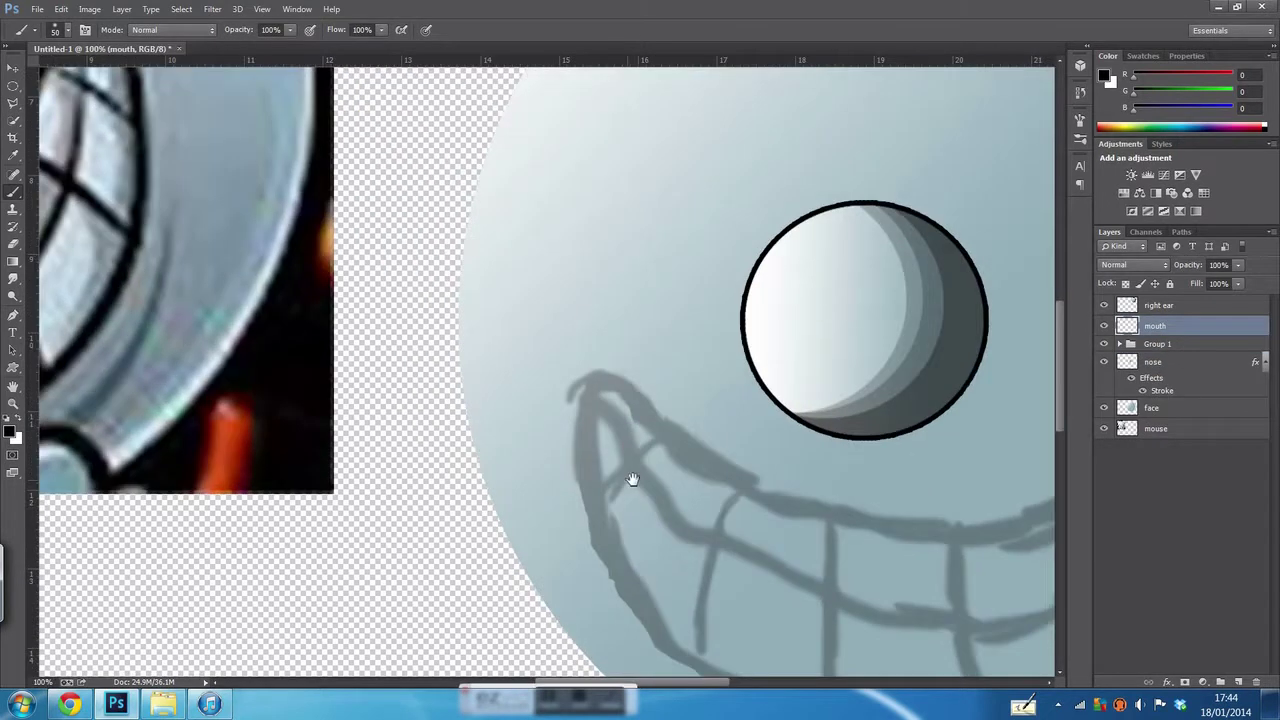
pyautogui.moveTo(632, 480); pyautogui.dragTo(434, 370)
pyautogui.press('p')
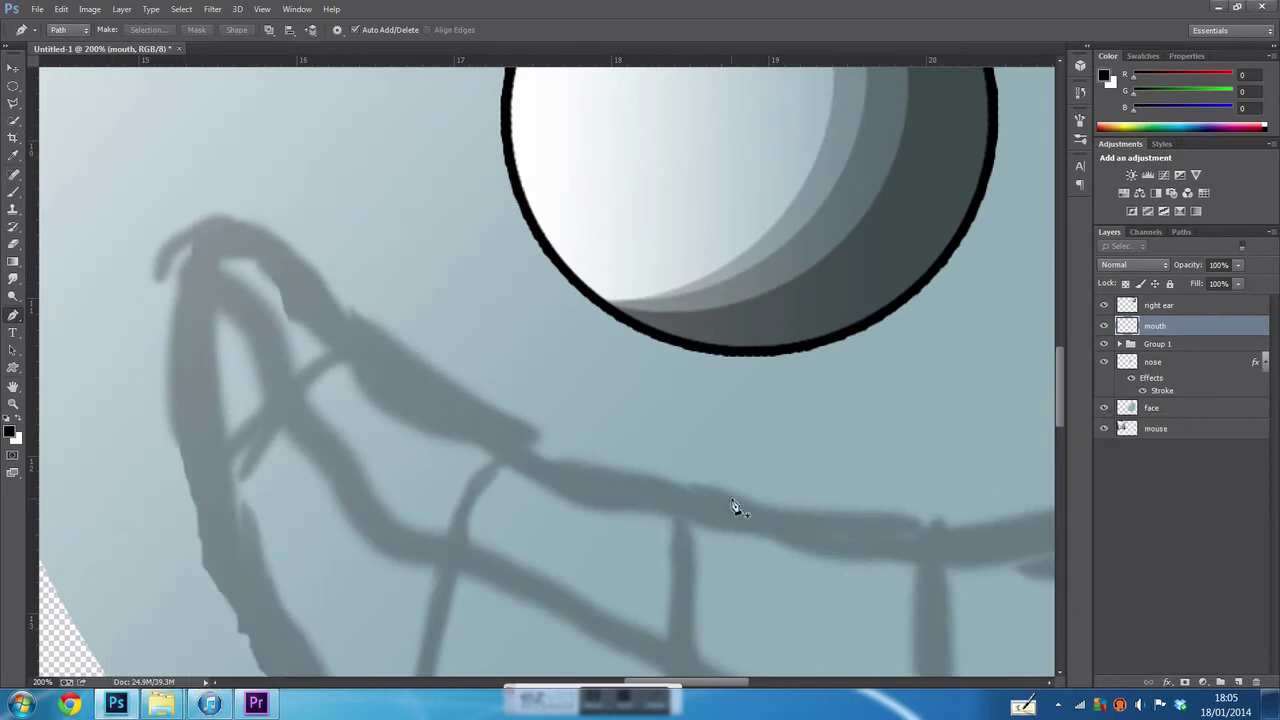
pyautogui.moveTo(330, 648)
pyautogui.mouseDown()
pyautogui.moveTo(280, 429)
pyautogui.moveTo(214, 438)
pyautogui.mouseUp()
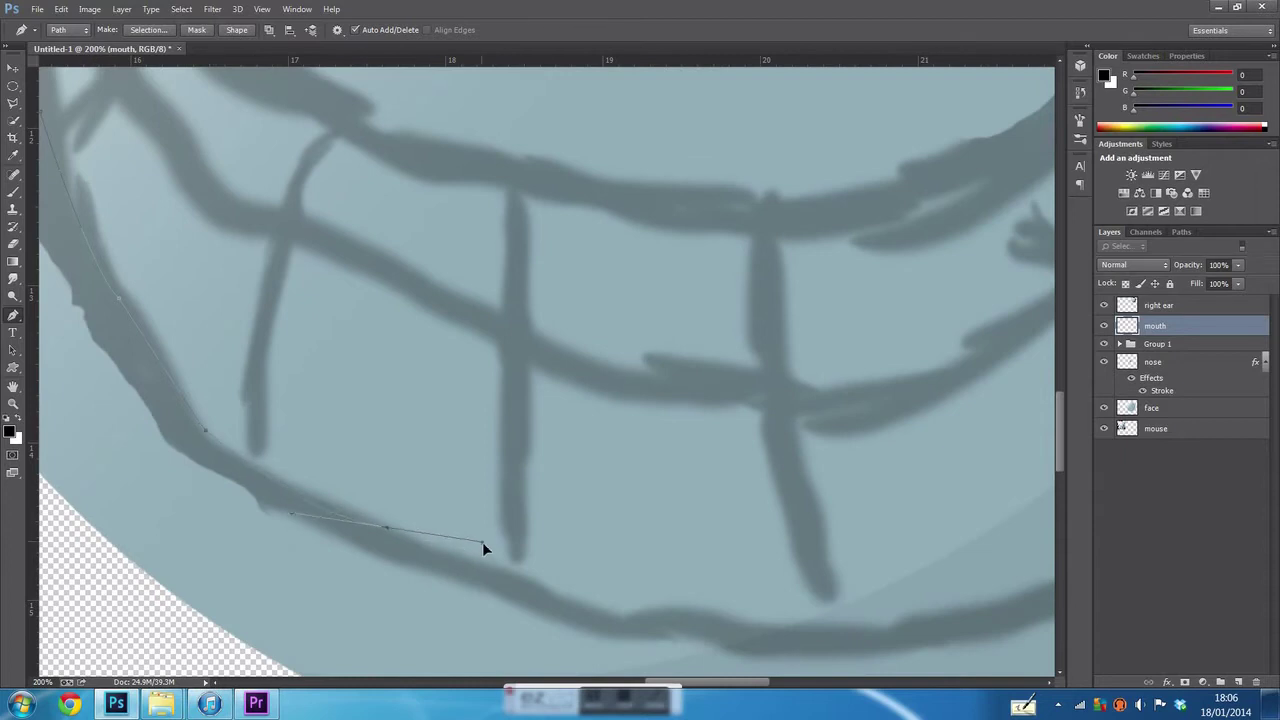
pyautogui.moveTo(482, 542); pyautogui.dragTo(308, 354)
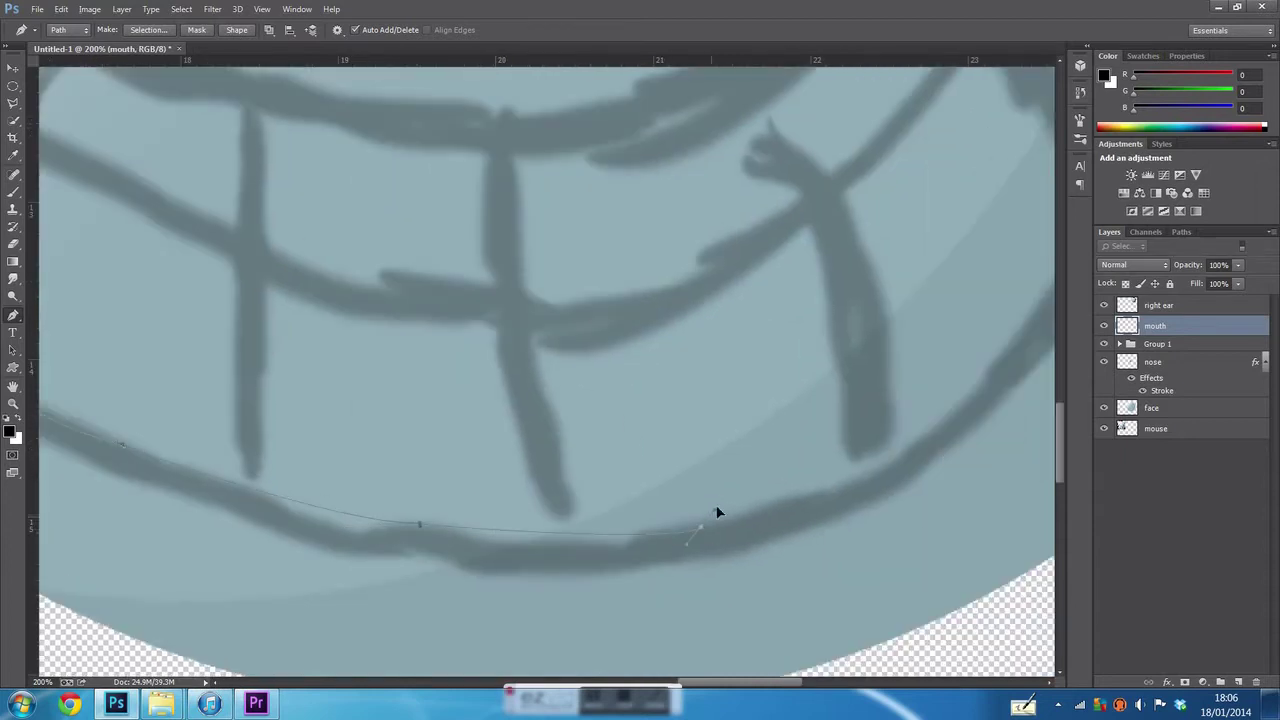
pyautogui.moveTo(716, 512); pyautogui.dragTo(507, 578)
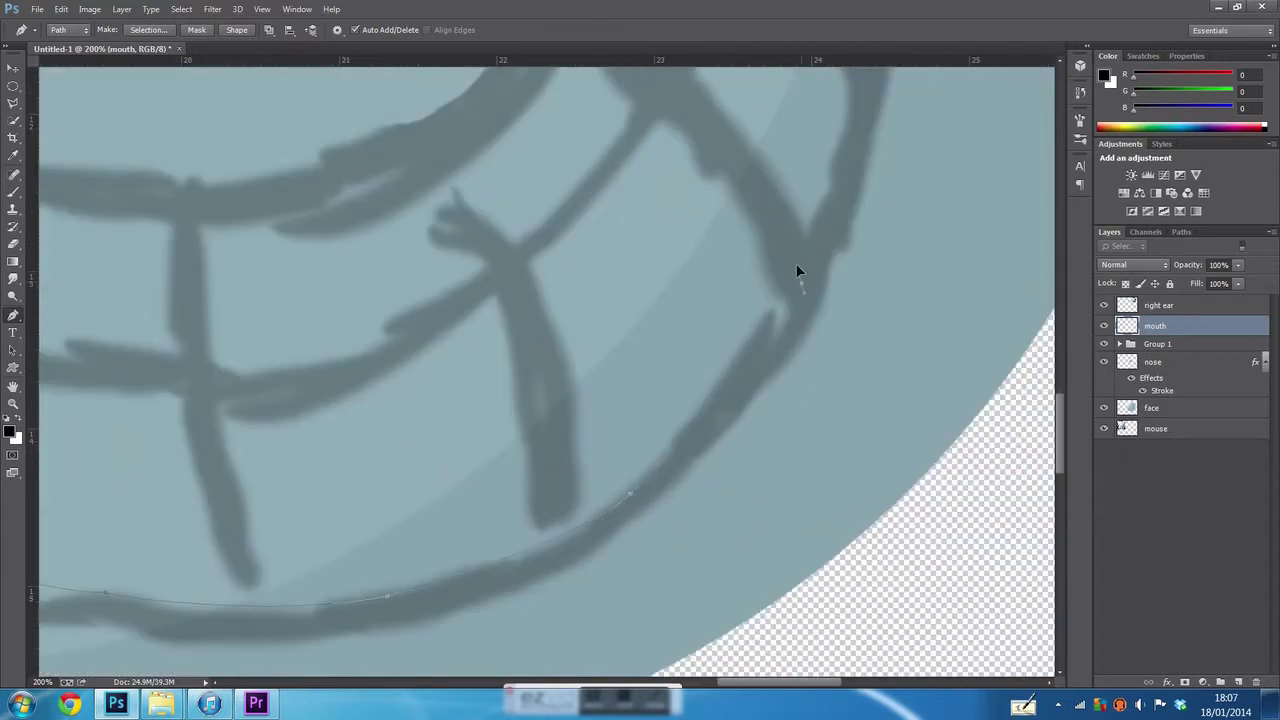
pyautogui.moveTo(797, 270); pyautogui.dragTo(655, 358)
pyautogui.moveTo(768, 213); pyautogui.dragTo(705, 362)
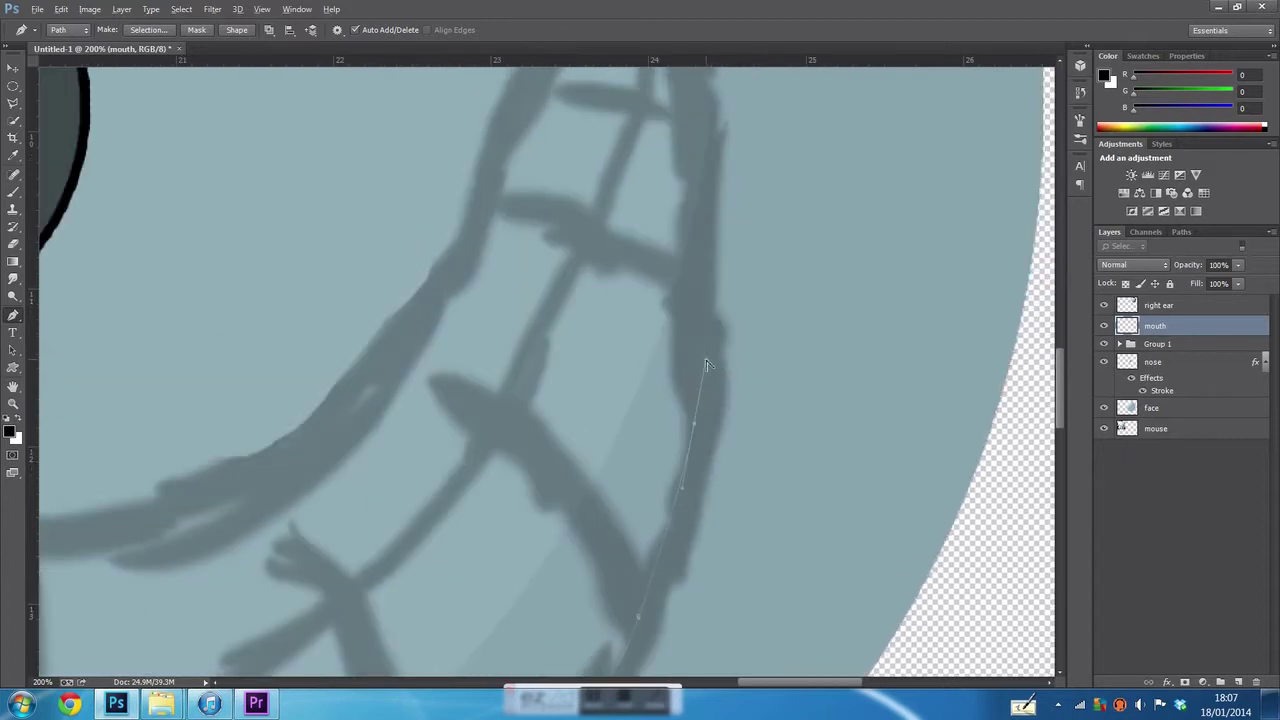
pyautogui.moveTo(680, 72); pyautogui.dragTo(640, 250)
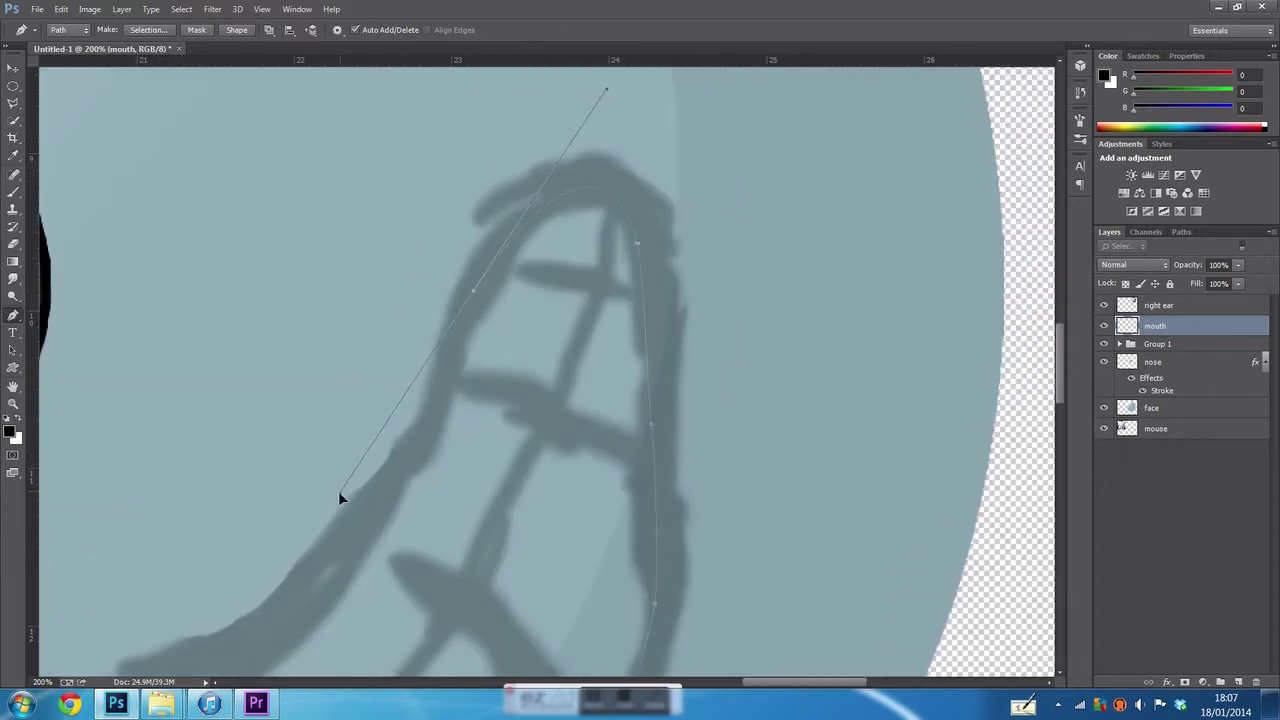
pyautogui.moveTo(340, 497); pyautogui.dragTo(507, 190)
# - Close the grin path at its upper-right tip
pyautogui.keyDown('ctrl'); pyautogui.click(477, 318); pyautogui.keyUp('ctrl')
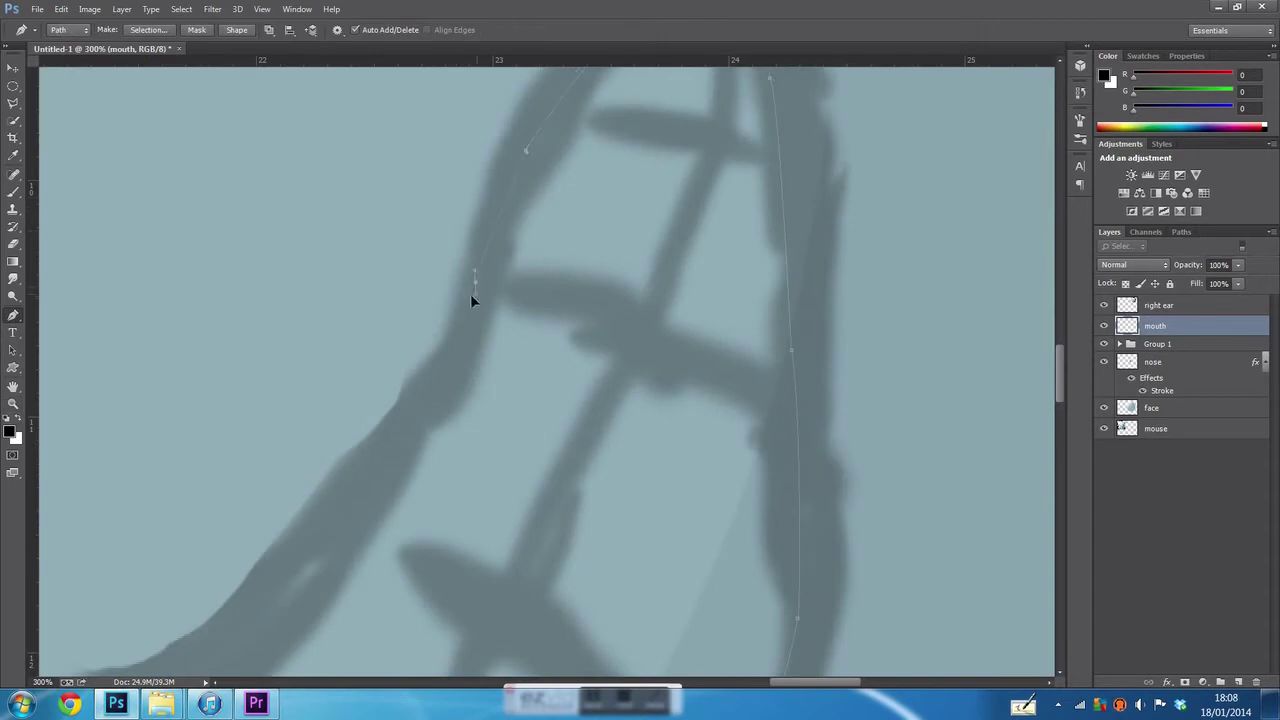
pyautogui.scroll(-3, 467, 275)
pyautogui.scroll(3, 480, 431)
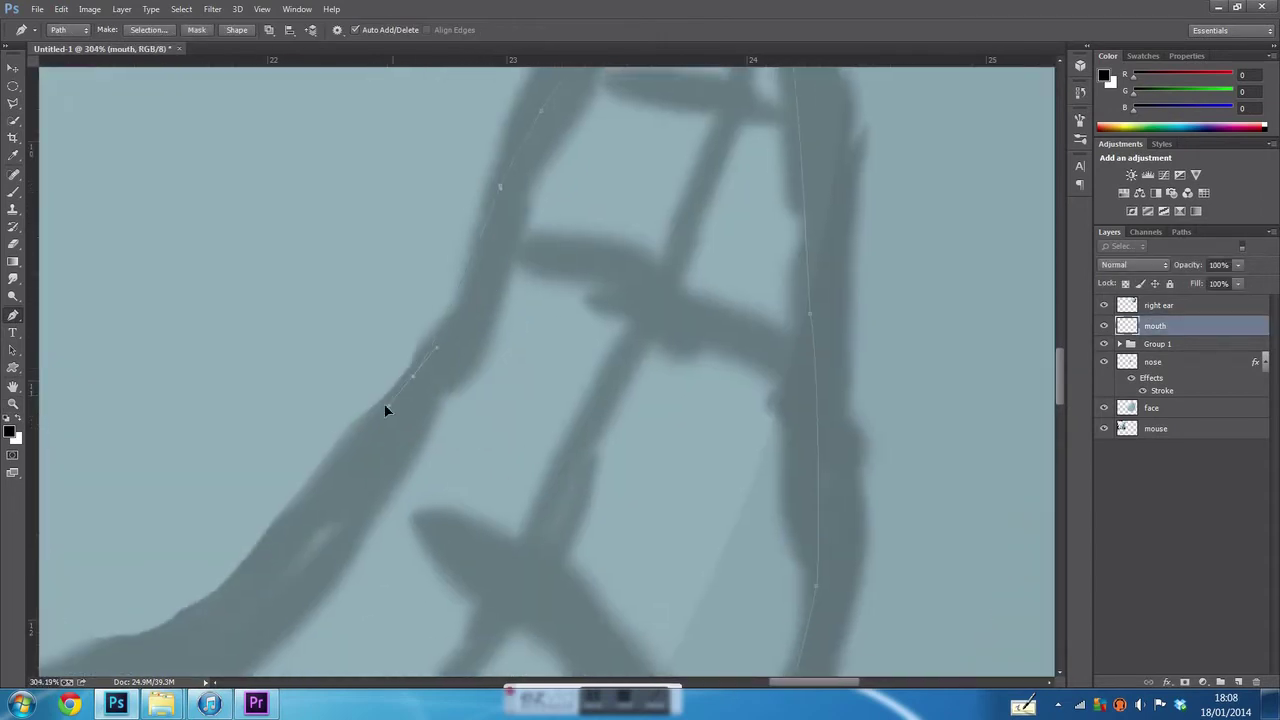
pyautogui.scroll(-2, 386, 409)
pyautogui.scroll(-3, 378, 524)
pyautogui.hscroll(-5, 426, 381)
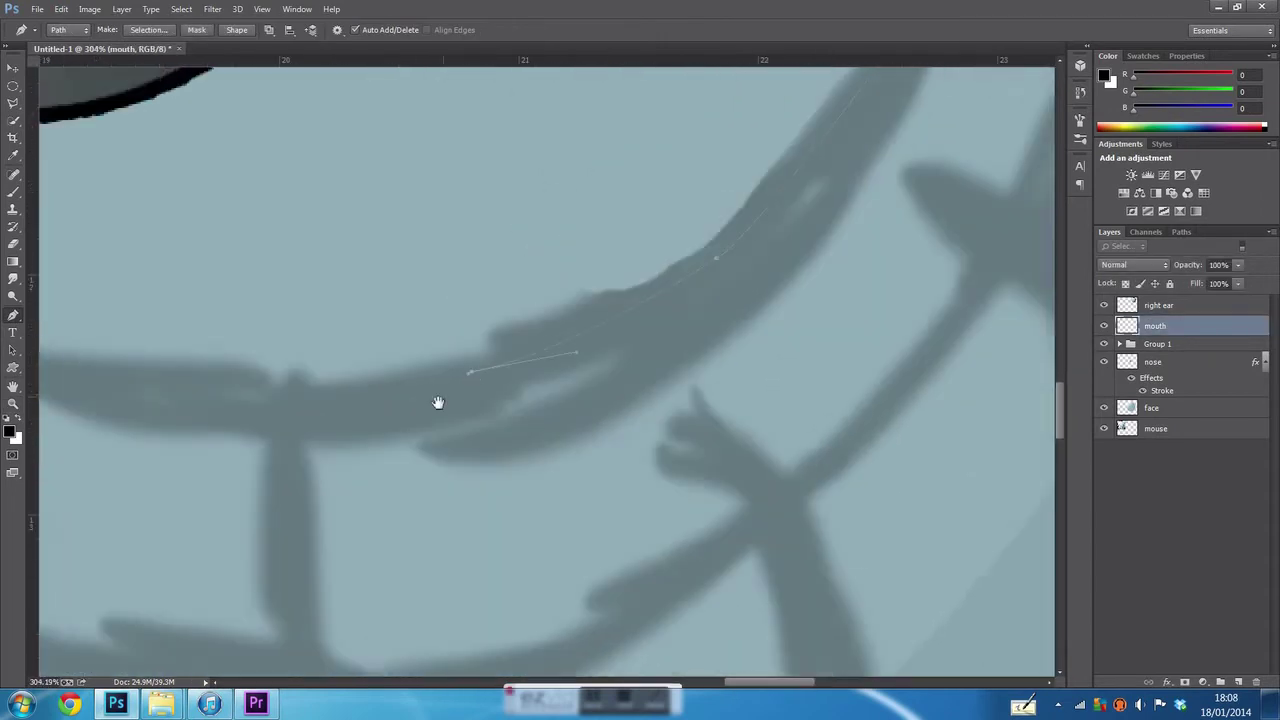
pyautogui.scroll(-3, 437, 402)
pyautogui.scroll(3, 200, 270)
pyautogui.scroll(3, 481, 345)
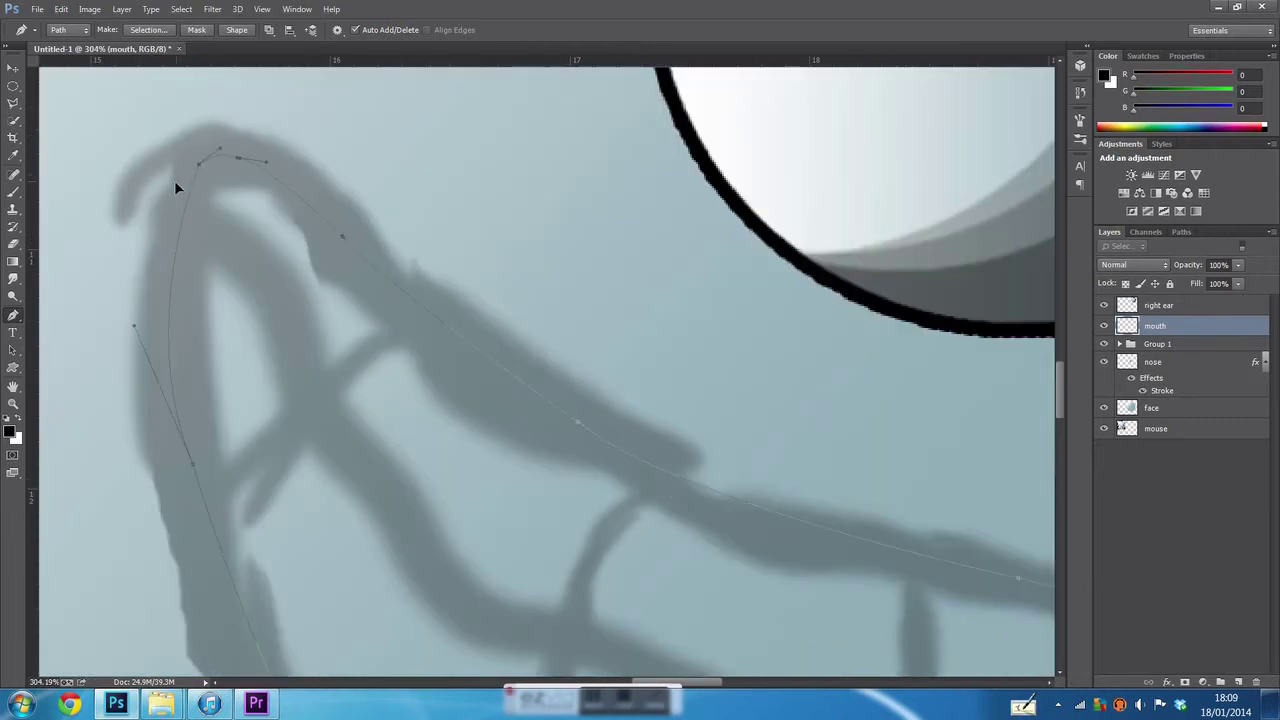
# - Stroke the mouth path with a hard black brush for a thick outline
pyautogui.hotkey('ctrl', '-')
pyautogui.hotkey('ctrl', '-')
pyautogui.hotkey('ctrl', '-')
pyautogui.press('b')
pyautogui.click(53, 29)
pyautogui.click(607, 414)
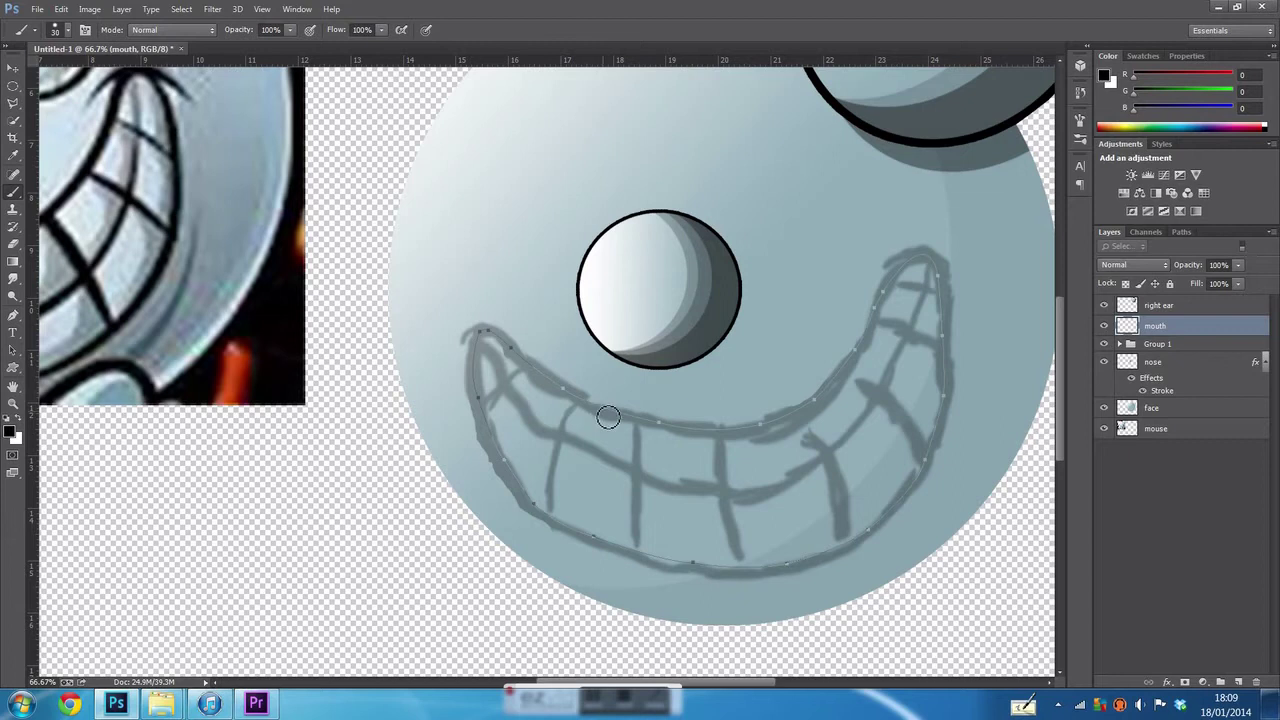
pyautogui.press('Return')
# - Hide the path, compare the outline against the sketch, and restore 100% opacity
pyautogui.press('p')
pyautogui.press('3')
pyautogui.press('1')
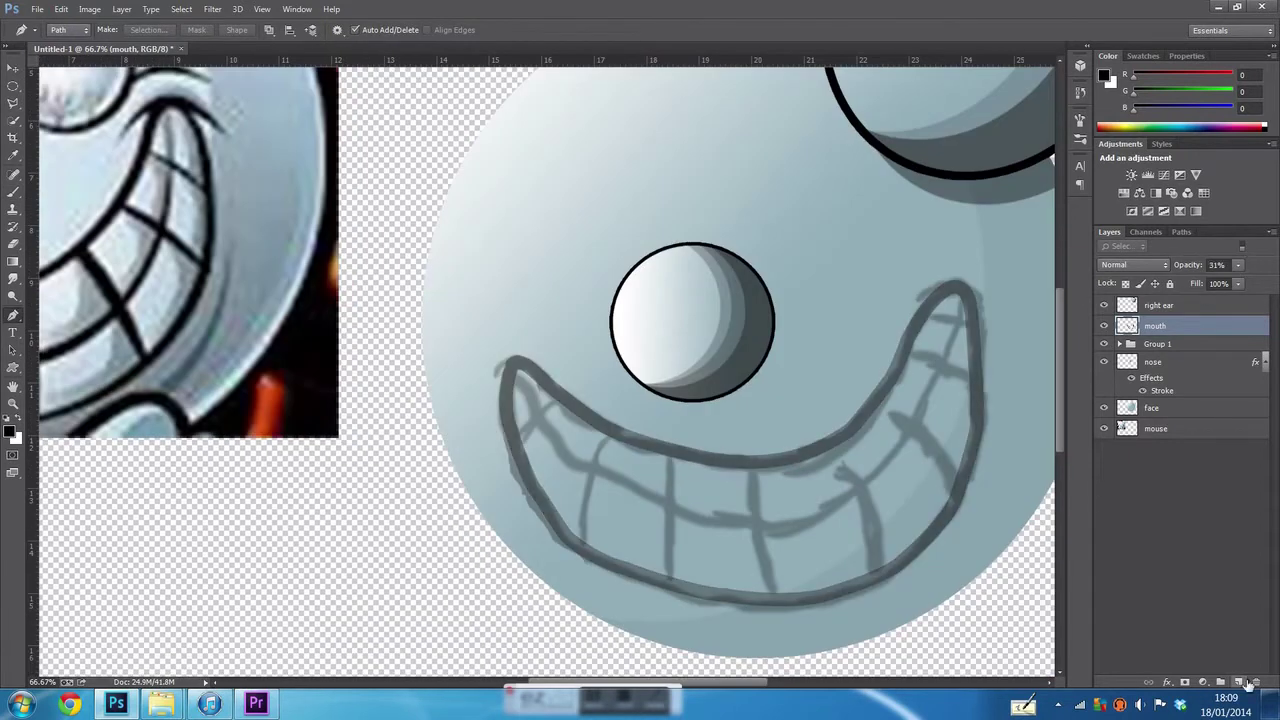
pyautogui.hotkey('ctrl', '+')
pyautogui.hotkey('ctrl', '+')
pyautogui.hotkey('ctrl', '+')
pyautogui.press('0')
pyautogui.hotkey('ctrl', '-')
pyautogui.hotkey('ctrl', '-')
pyautogui.hotkey('ctrl', '-')
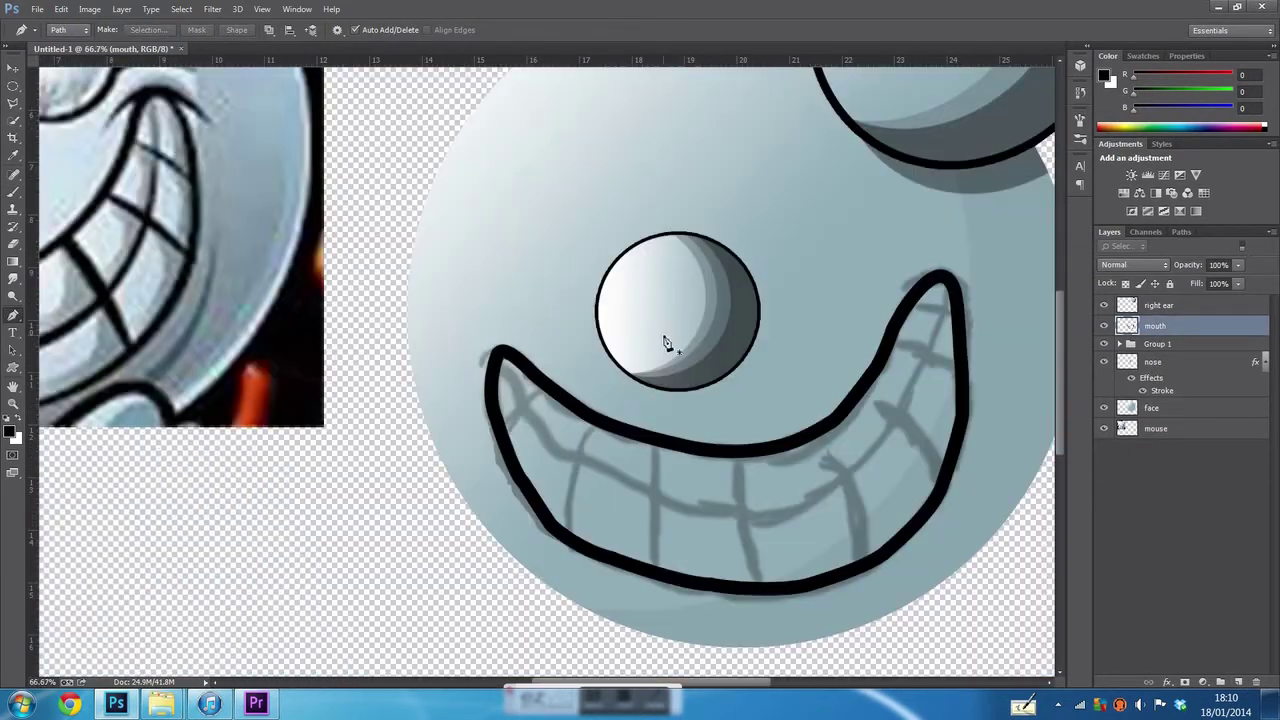
pyautogui.hscroll(2, 666, 343)
pyautogui.hotkey('ctrl', 'shift', 'alt', 'n')
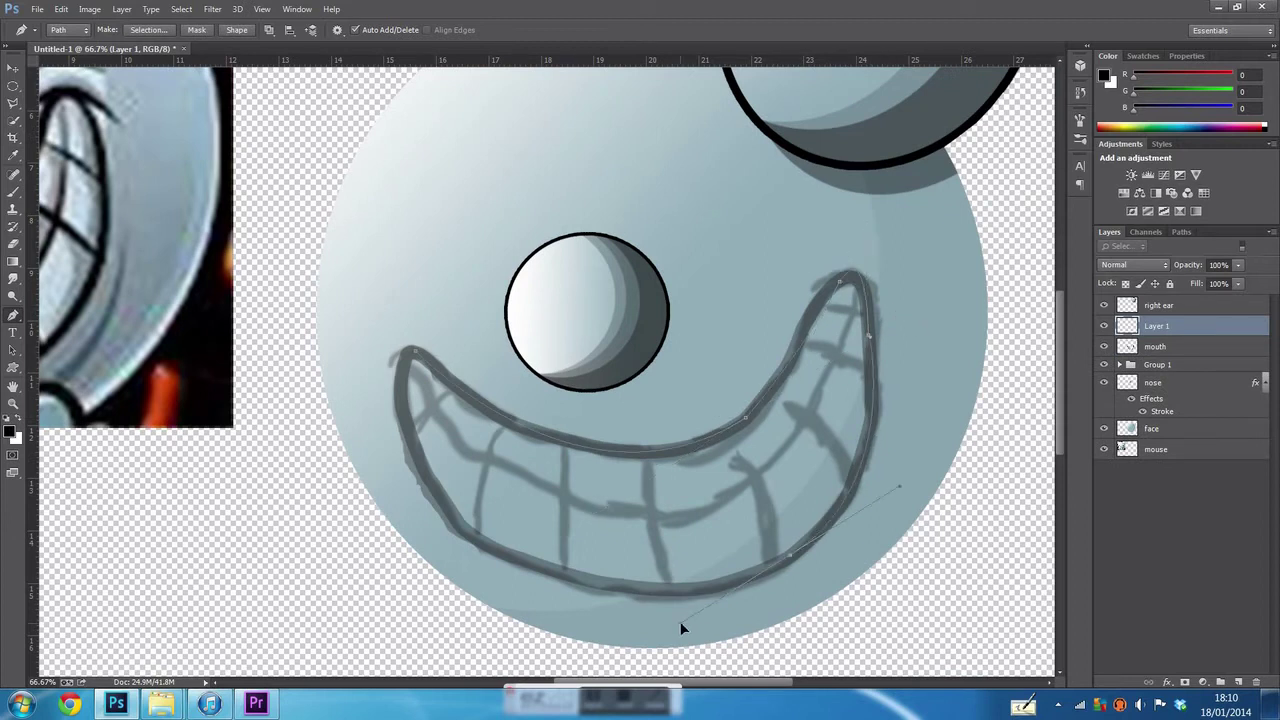
# - Reshape the grin path's lower edge by adding and bending a curved anchor point
pyautogui.hotkey('ctrl', '+')
pyautogui.hotkey('ctrl', '+')
pyautogui.hotkey('ctrl', '+')
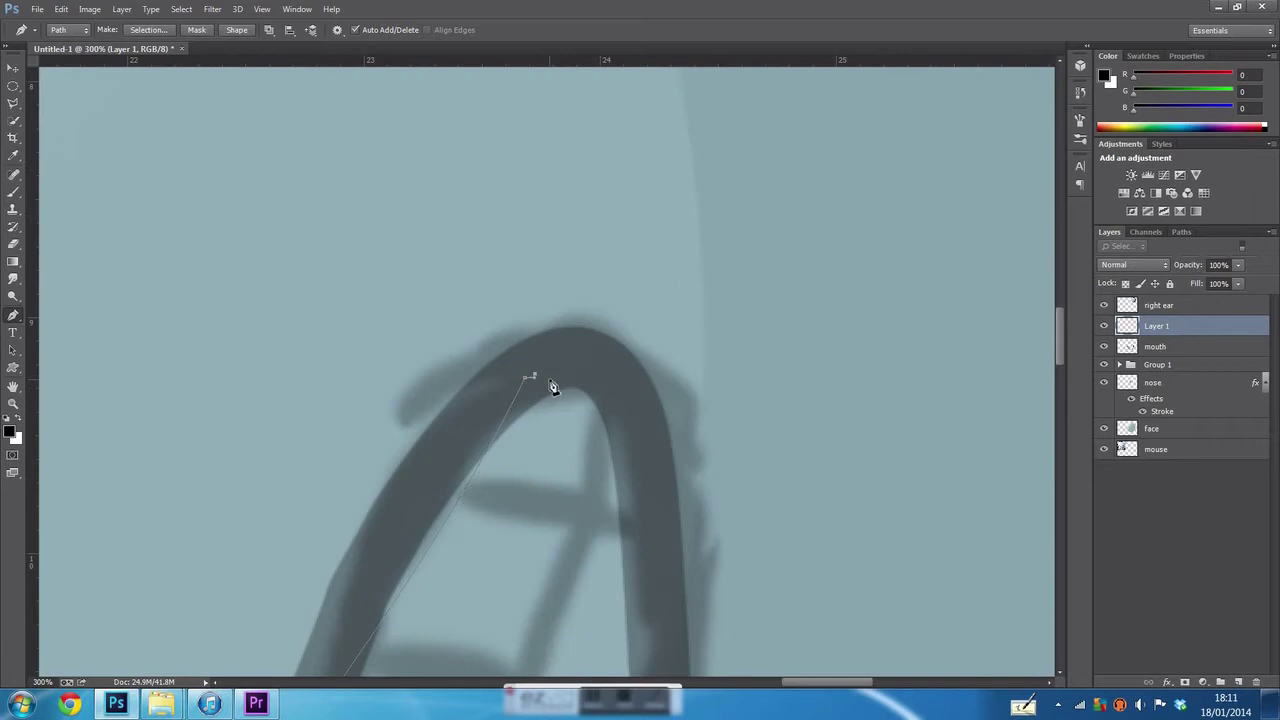
pyautogui.hotkey('ctrl', '-')
pyautogui.hotkey('ctrl', '-')
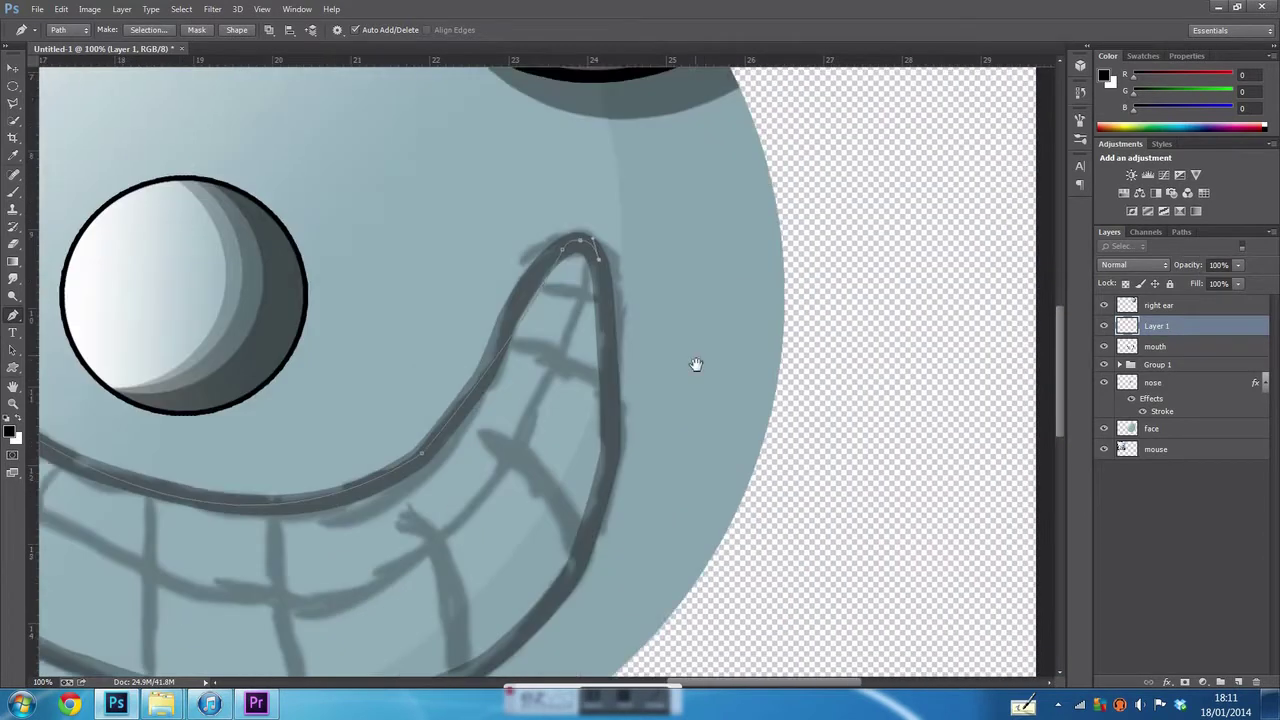
pyautogui.hotkey('ctrl', '-')
pyautogui.moveTo(514, 555); pyautogui.dragTo(596, 411)
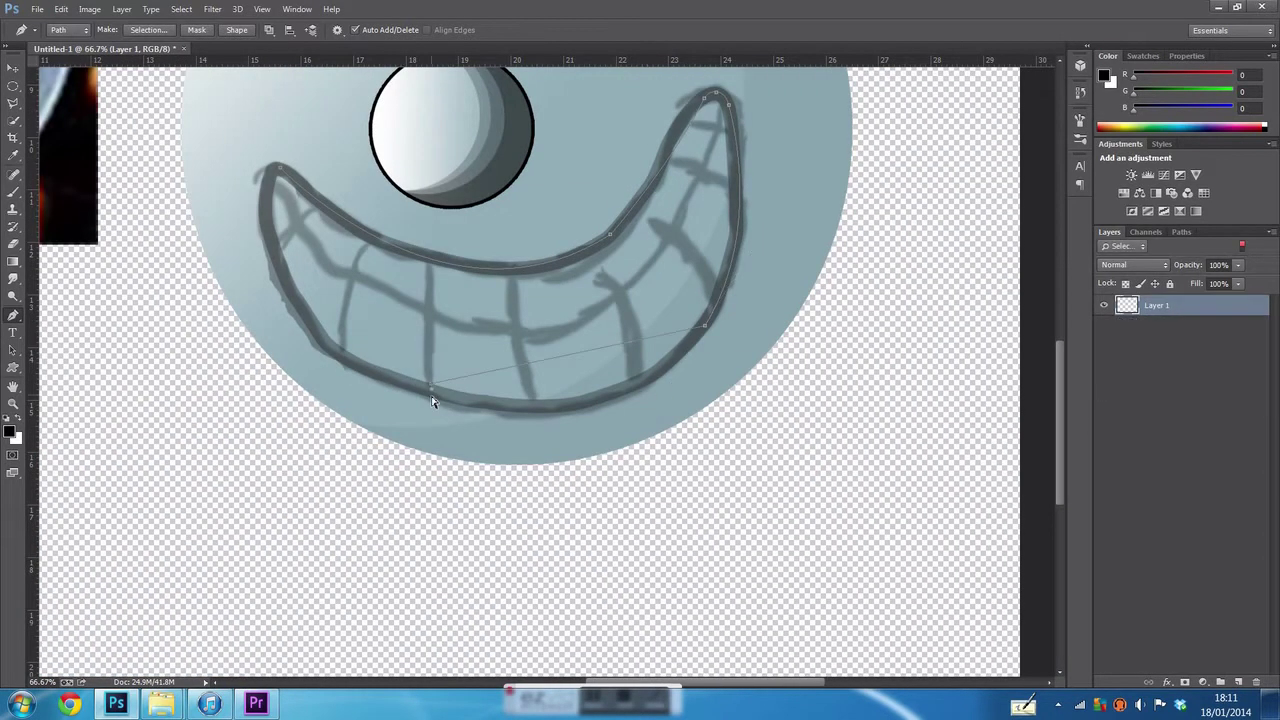
pyautogui.moveTo(548, 470); pyautogui.dragTo(347, 420)
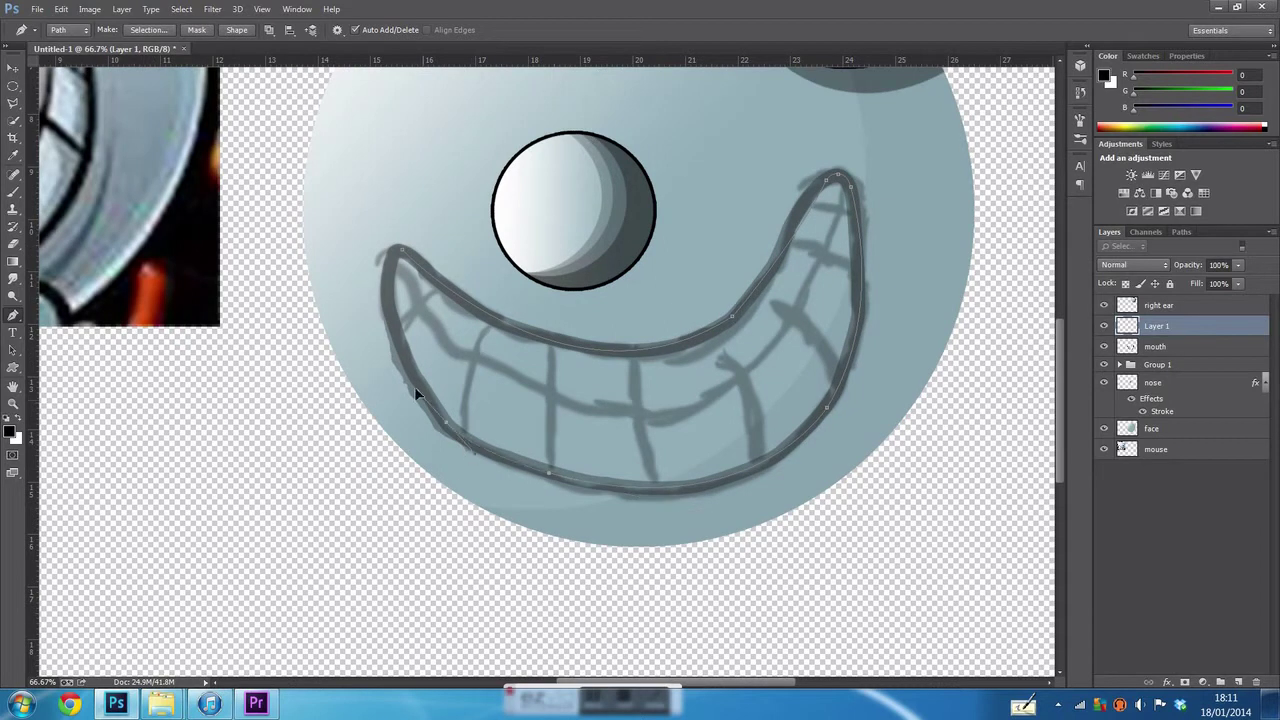
pyautogui.scroll(5, 362, 281)
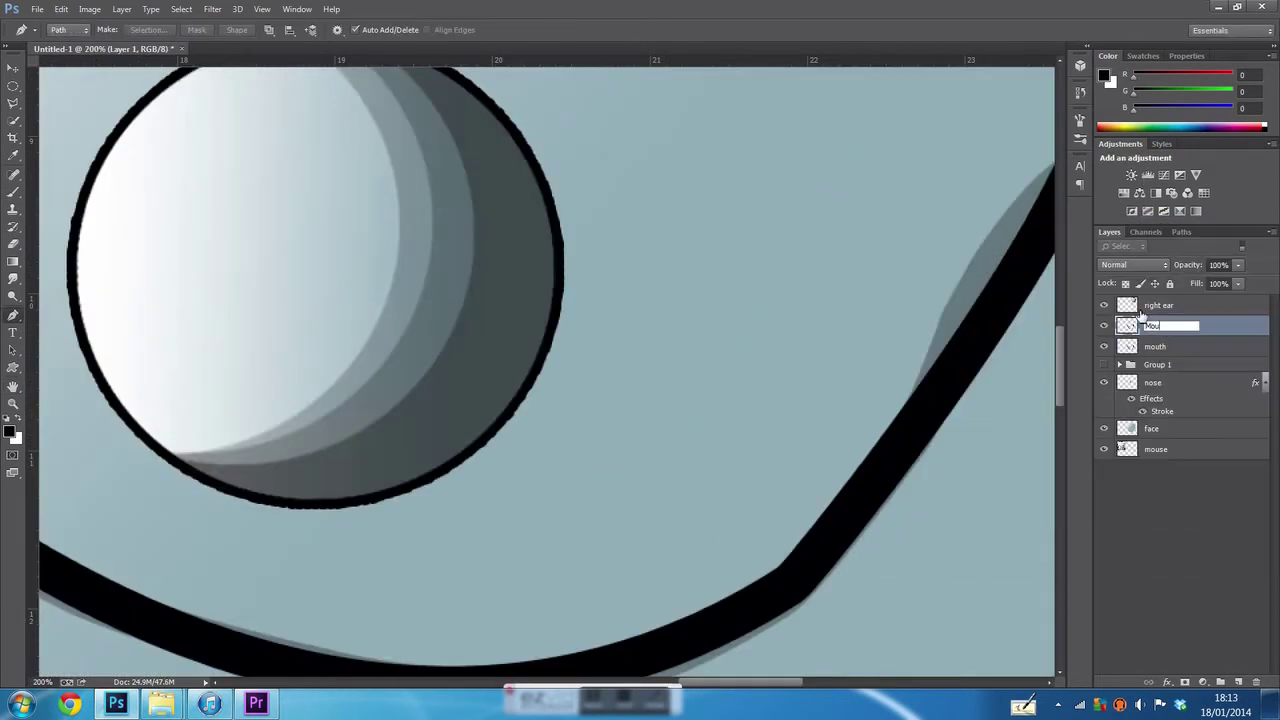
# - Name the outline layer Mouth and smooth its rough upper corner with the brush
pyautogui.write('th')
pyautogui.press('Return')
pyautogui.press('b')
pyautogui.scroll(2, 680, 420)
pyautogui.scroll(2, 680, 420)
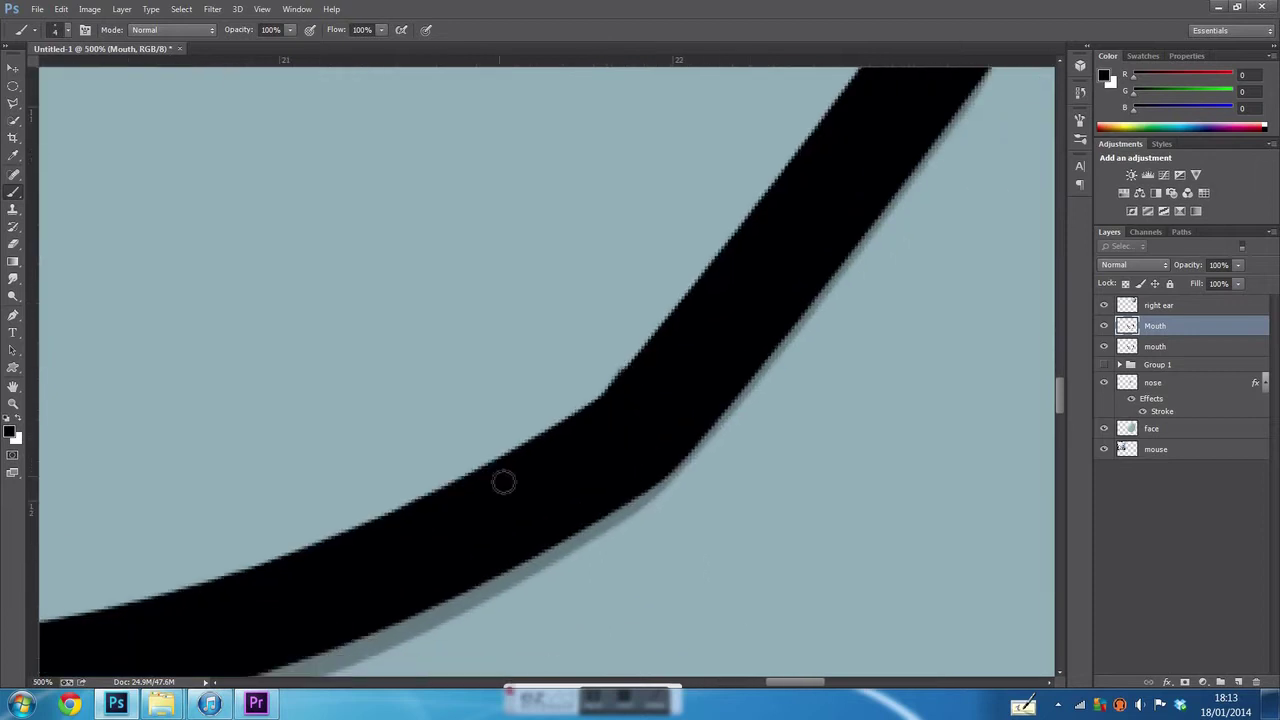
pyautogui.moveTo(503, 483); pyautogui.dragTo(584, 423)
# - Touch up with the eraser and hide the grey mouth sketch layer
pyautogui.press('e')
pyautogui.click(1104, 346)
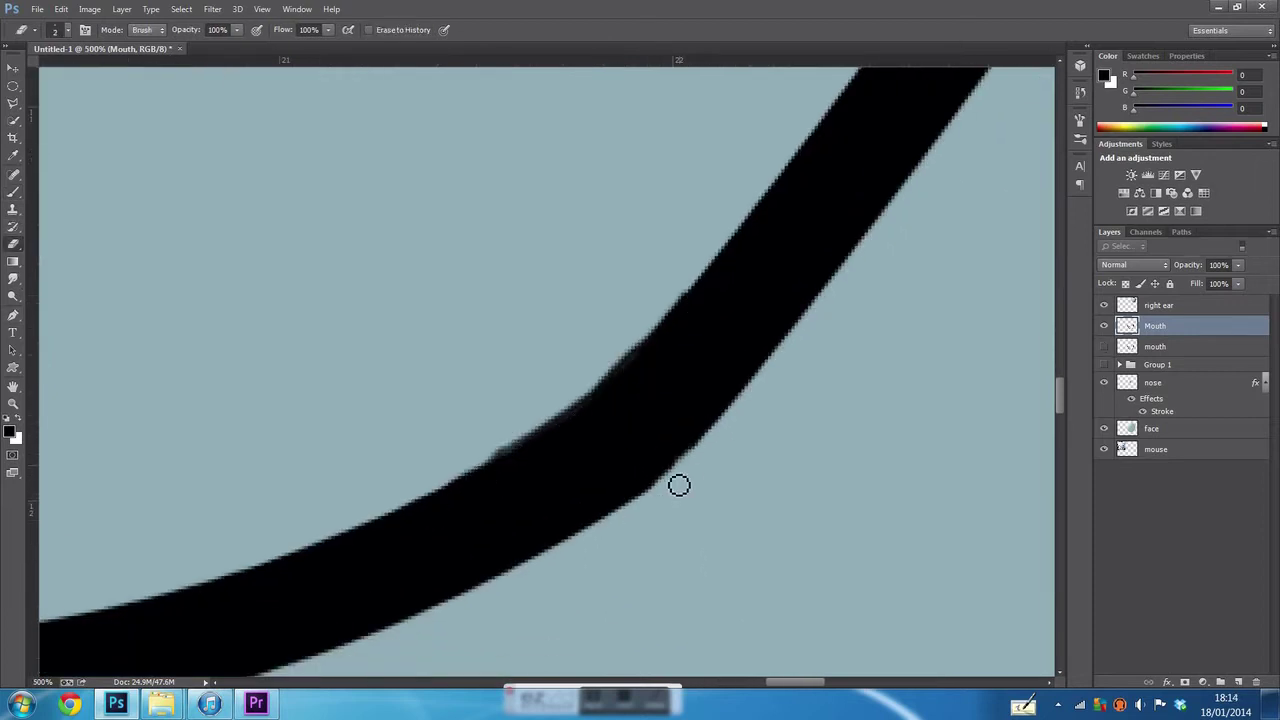
pyautogui.scroll(-5, 679, 485)
pyautogui.scroll(4, 600, 505)
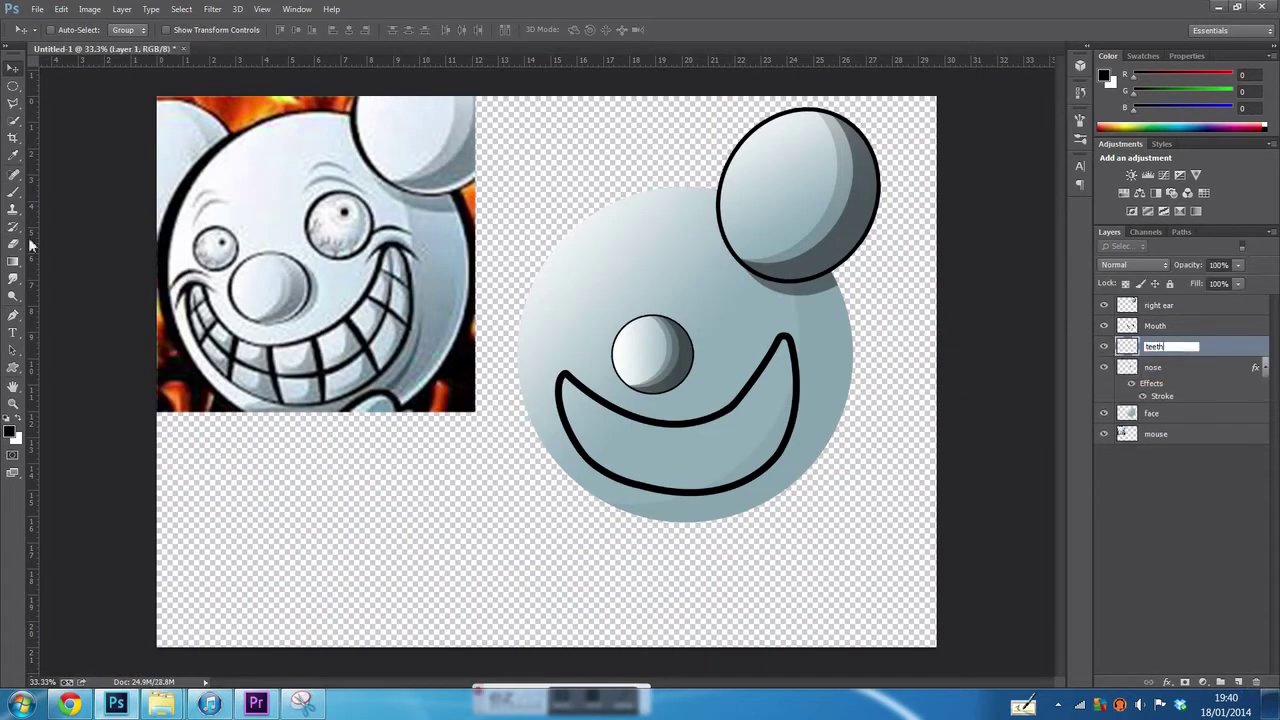
# - On the teeth layer, paint black tooth dividers inside the grin
pyautogui.click(13, 192)
pyautogui.scroll(2, 571, 414)
pyautogui.scroll(2, 580, 420)
pyautogui.scroll(-1, 580, 420)
pyautogui.scroll(-2, 250, 285)
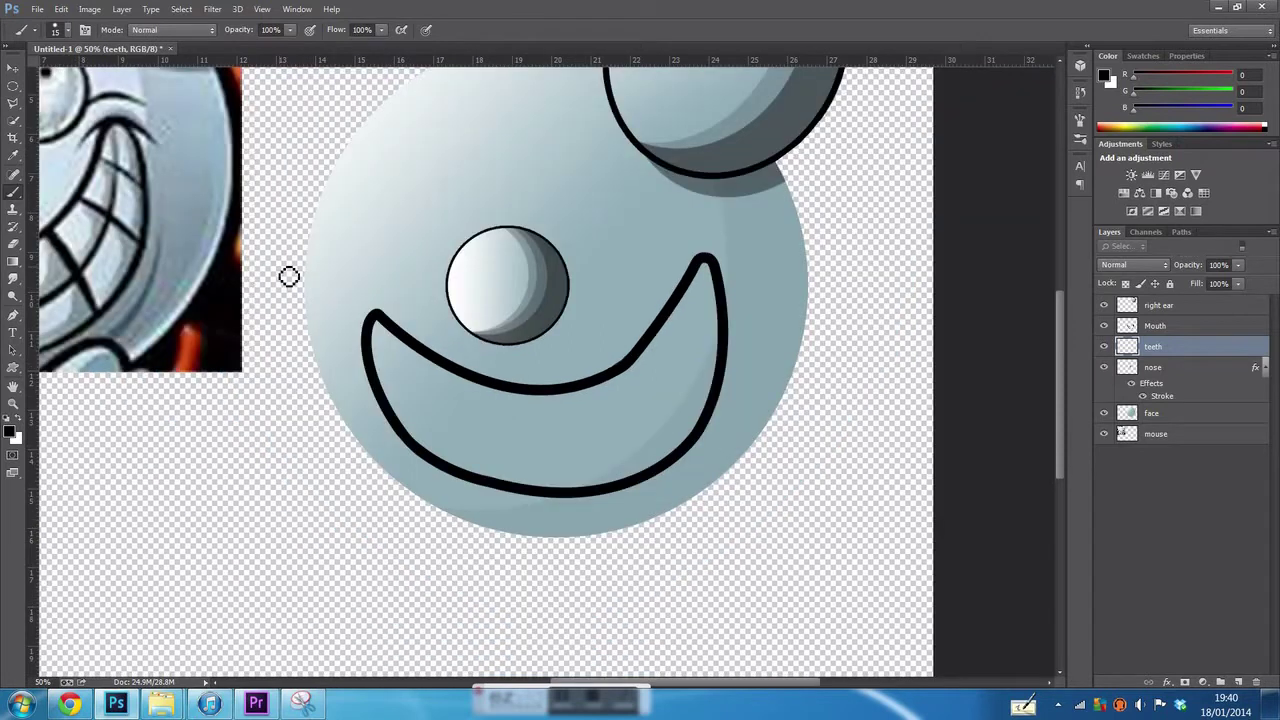
pyautogui.moveTo(288, 277); pyautogui.dragTo(613, 441)
pyautogui.moveTo(783, 458); pyautogui.dragTo(790, 540)
pyautogui.hotkey('ctrl', 'alt', 'z')
pyautogui.hotkey('ctrl', 'alt', 'z')
pyautogui.hotkey('ctrl', 'alt', 'z')
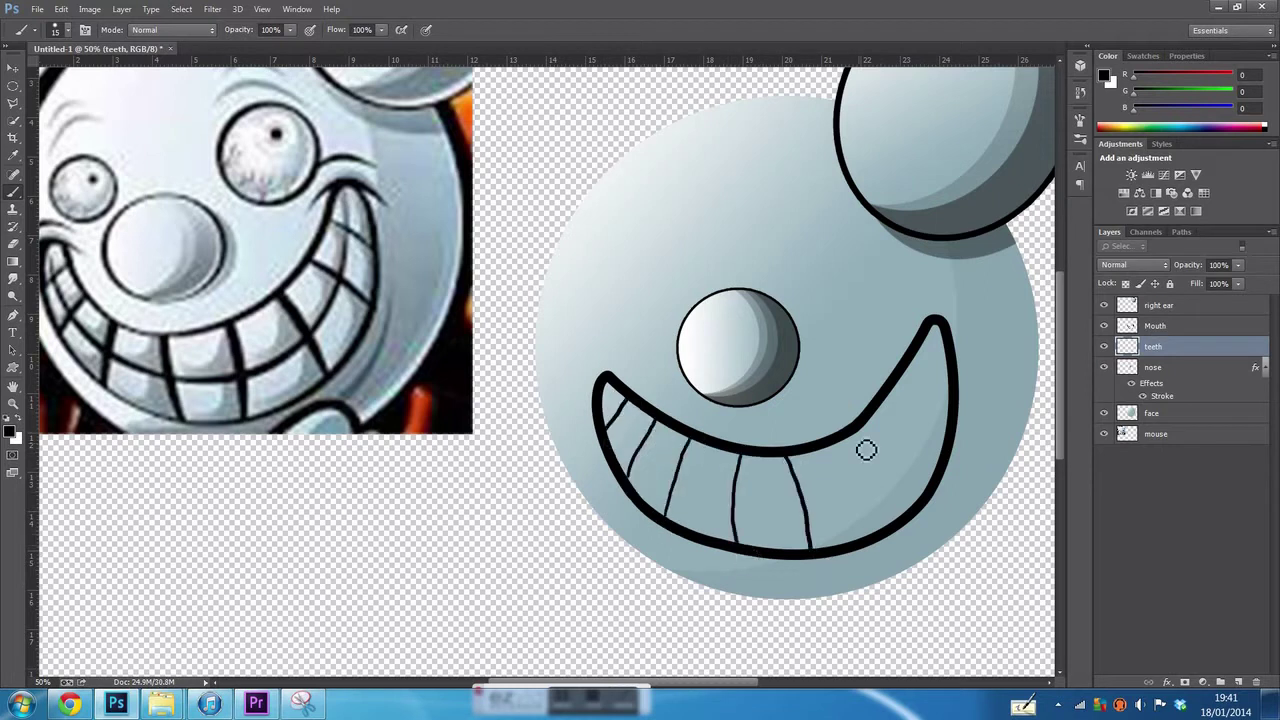
pyautogui.moveTo(906, 362); pyautogui.dragTo(945, 370)
# - Add a 'teeth line' layer and group the teeth layers as Group 1
pyautogui.hotkey('ctrl', 'shift', 'n')
pyautogui.write('teeth line')
pyautogui.press('Return')
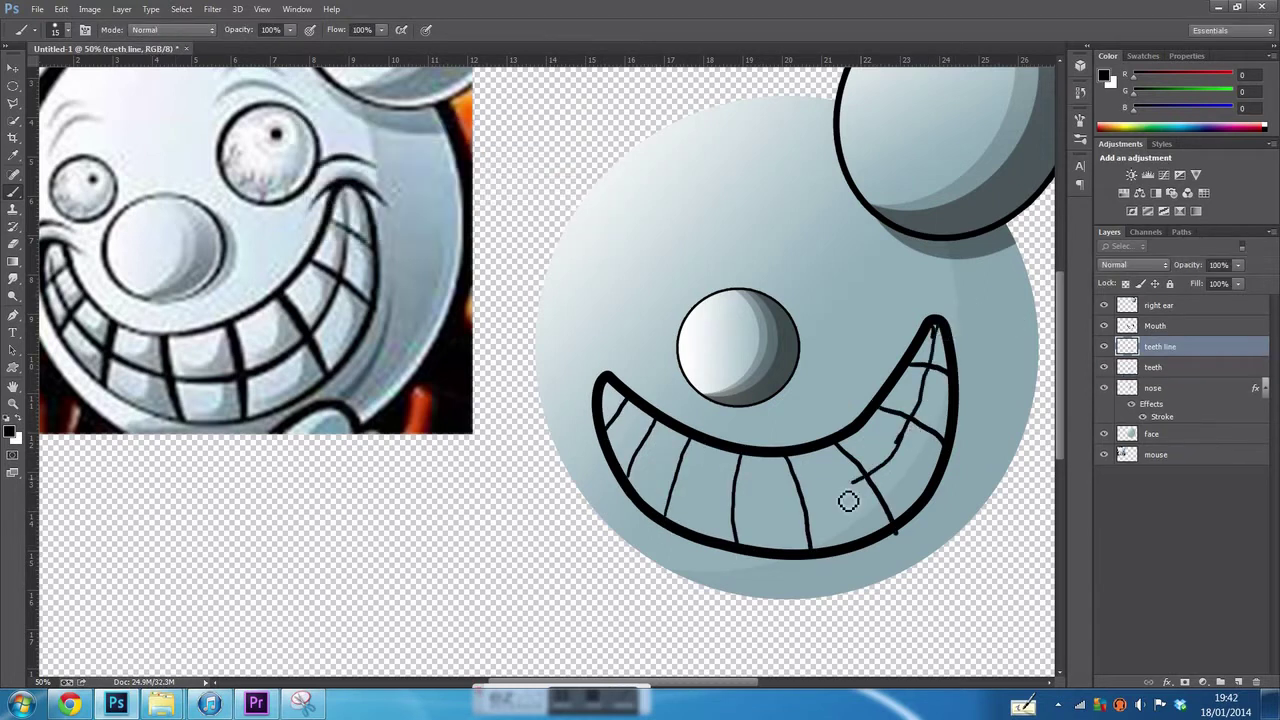
pyautogui.hotkey('ctrl', 'g')
pyautogui.hotkey('ctrl', 'shift', 'alt', 'n')
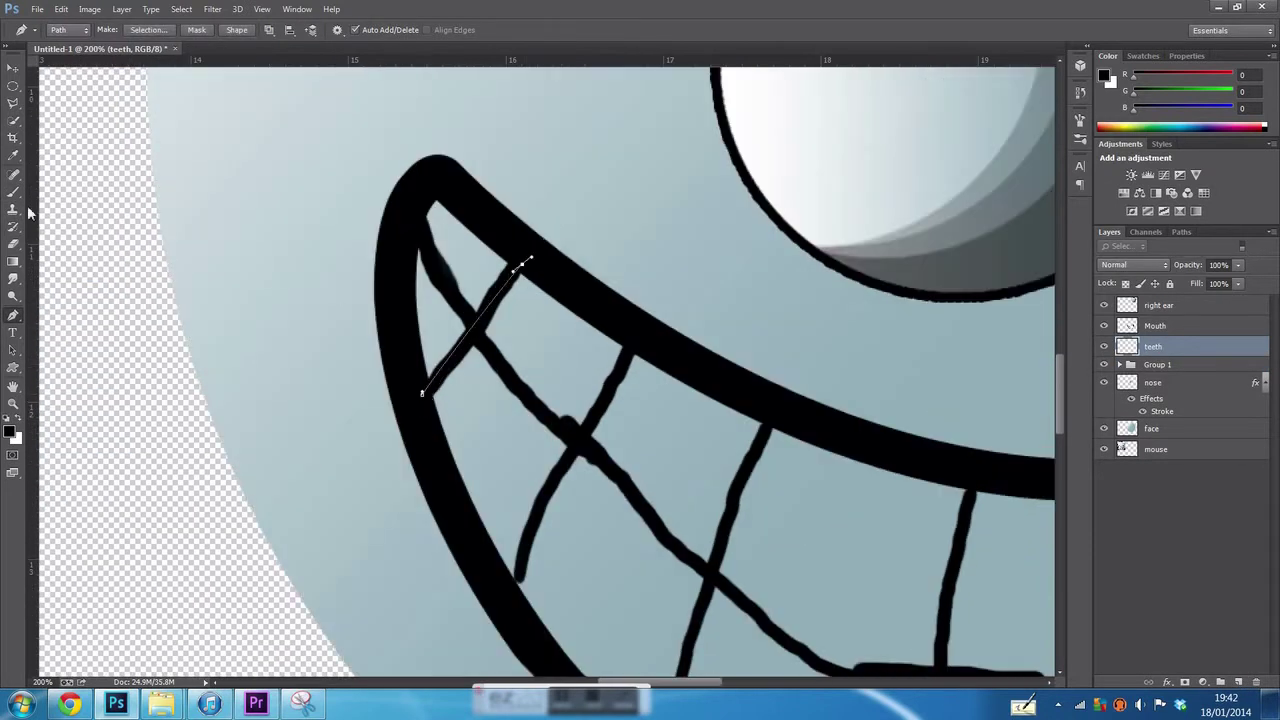
# - Stroke the first tooth path in black and draw another tooth path across the grin
pyautogui.rightClick(400, 385)
pyautogui.click(443, 125)
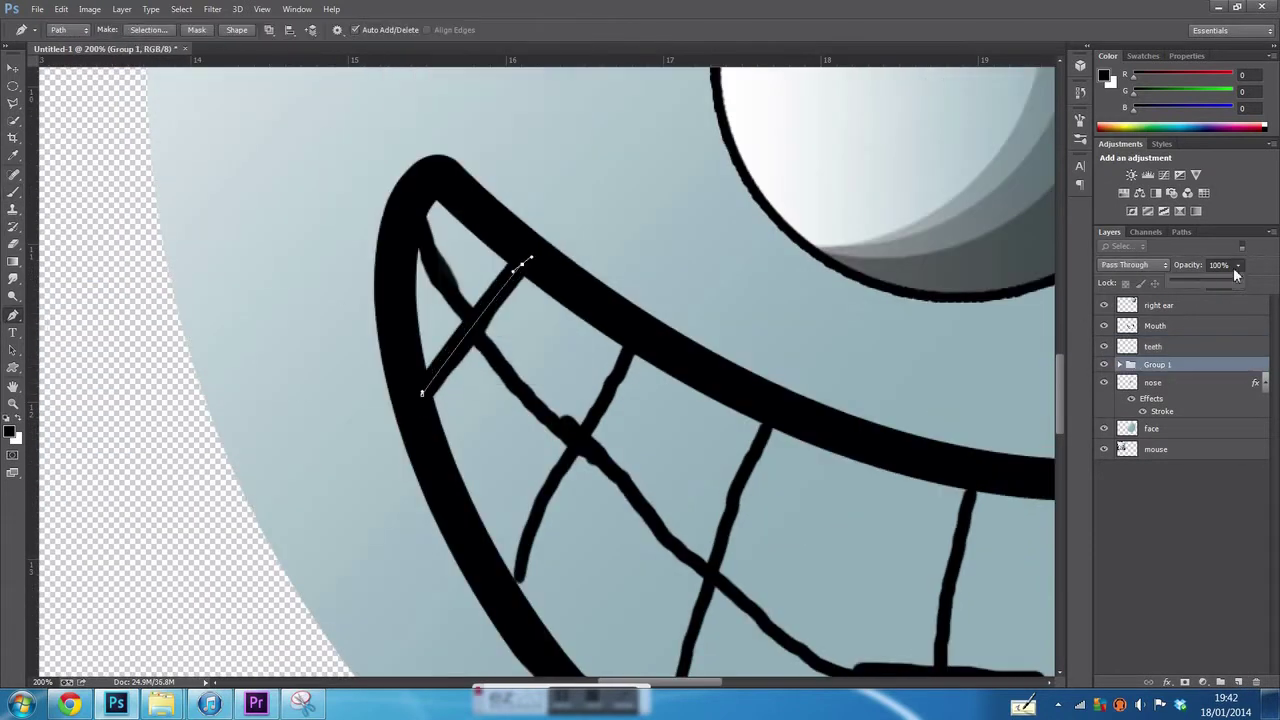
pyautogui.click(511, 596)
pyautogui.moveTo(634, 348); pyautogui.dragTo(689, 288)
pyautogui.rightClick(727, 289)
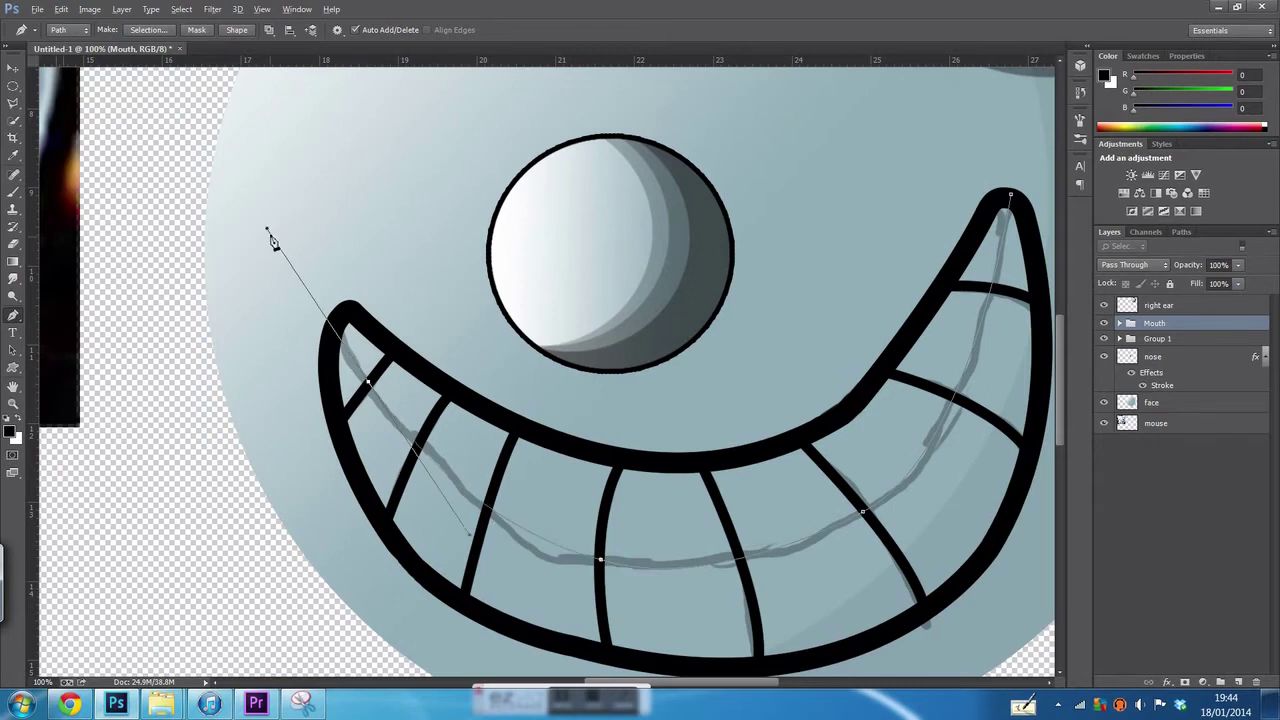
# - Stroke the mouth path with the brush, hide the path, and add a Fill layer in the Mouth group
pyautogui.rightClick(628, 390)
pyautogui.click(714, 126)
pyautogui.click(543, 130)
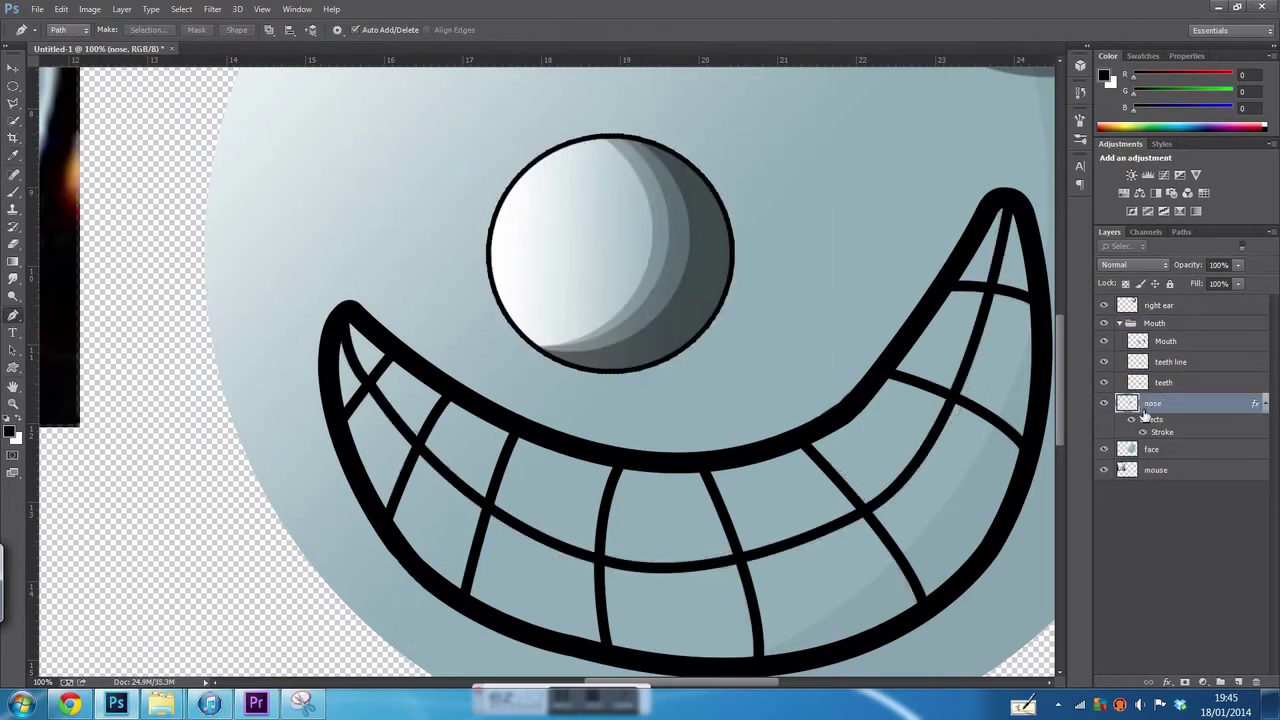
pyautogui.hotkey('ctrl', '0')
pyautogui.click(1121, 323)
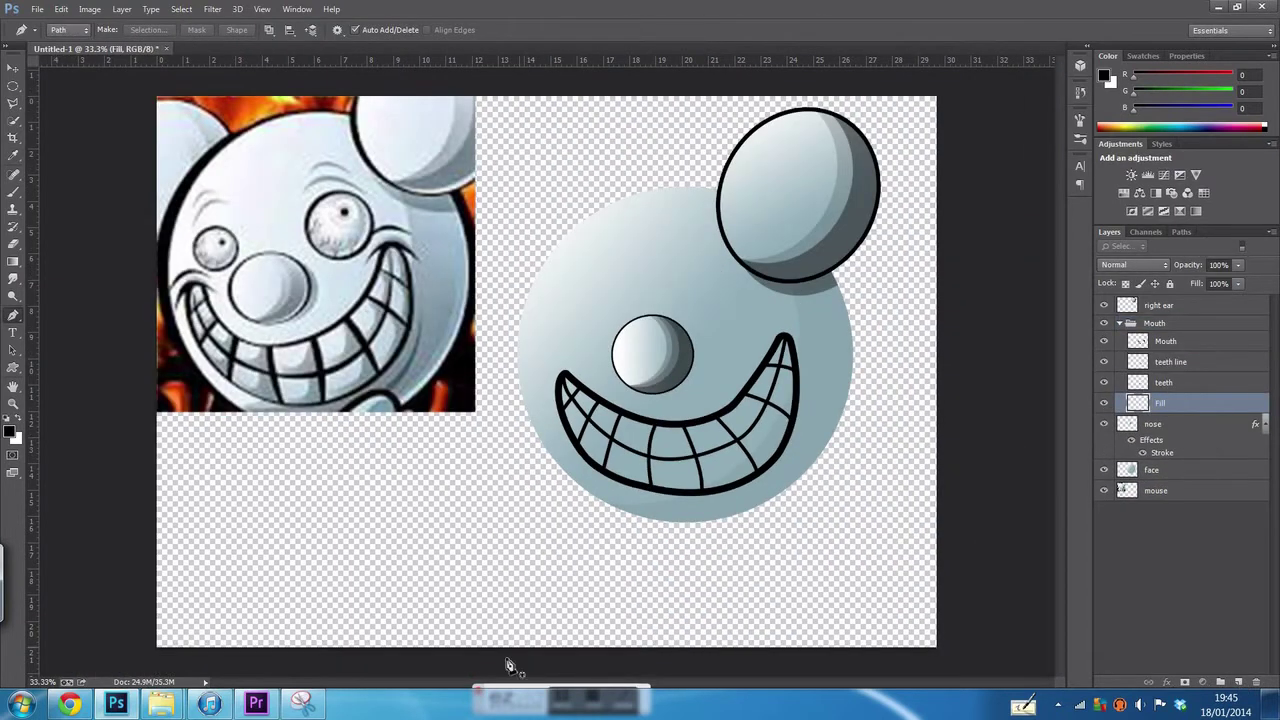
# - Select the teeth area inside the grin with the Polygonal Lasso
pyautogui.scroll(2, 648, 398)
pyautogui.scroll(1, 648, 398)
pyautogui.press('l')
pyautogui.click(400, 320)
pyautogui.click(690, 470)
pyautogui.click(808, 470)
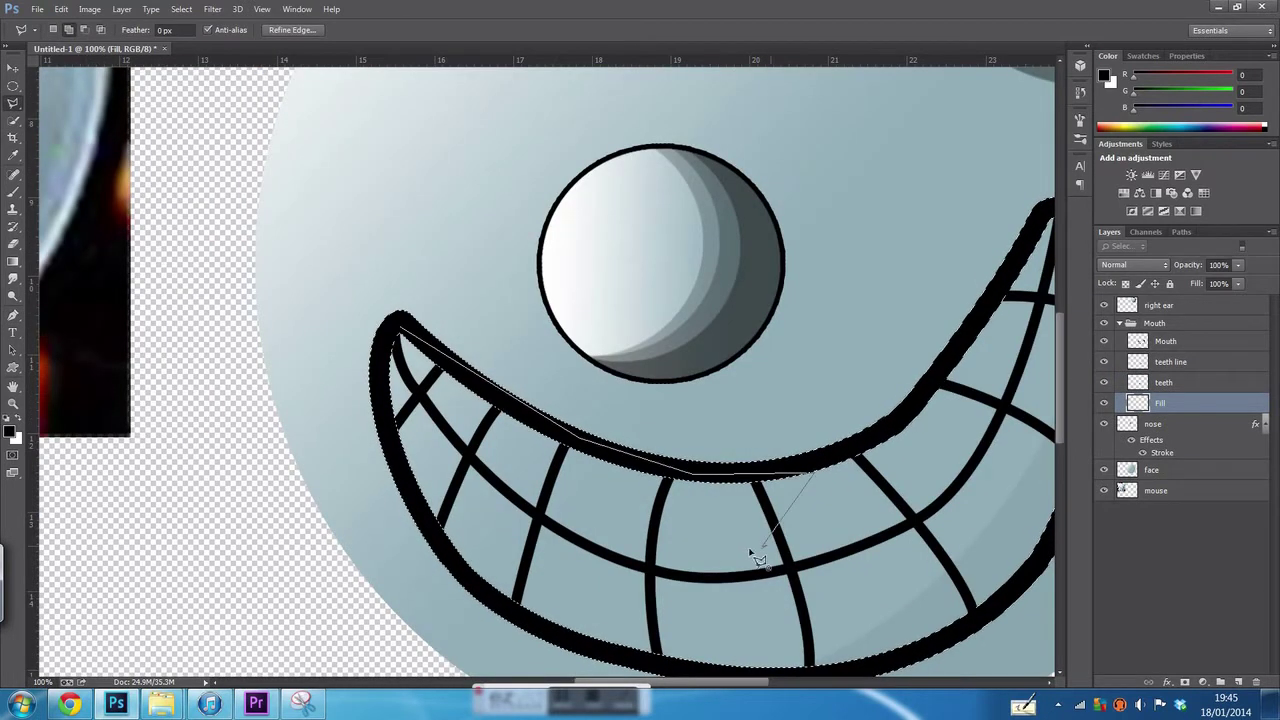
pyautogui.click(685, 475)
pyautogui.click(840, 462)
pyautogui.click(880, 190)
pyautogui.click(910, 305)
pyautogui.click(840, 555)
pyautogui.click(715, 527)
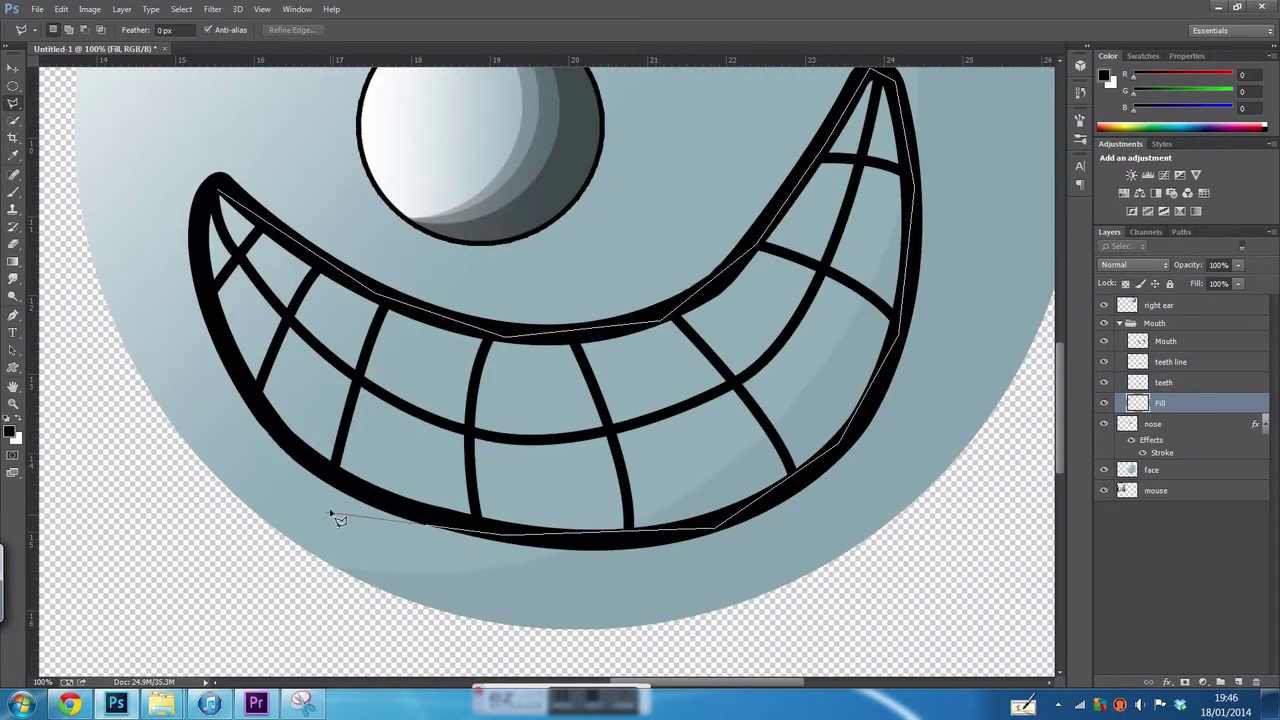
pyautogui.click(222, 198)
# - Fill the teeth selection with pale yellow-green
pyautogui.rightClick(428, 86)
pyautogui.click(471, 297)
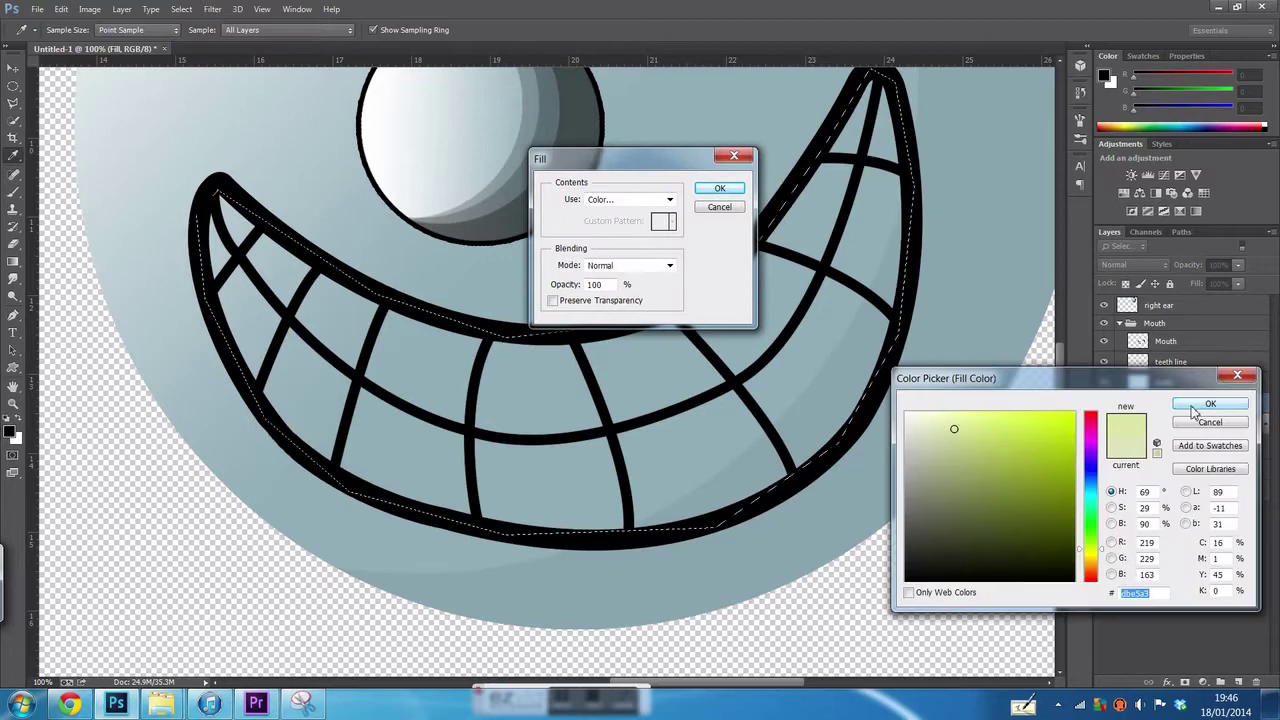
pyautogui.click(1210, 403)
pyautogui.press('Return')
# - Create a layer named Shadow and begin outlining a shadow shape
pyautogui.write('Shadow')
pyautogui.press('Return')
pyautogui.click(780, 350)
pyautogui.click(915, 415)
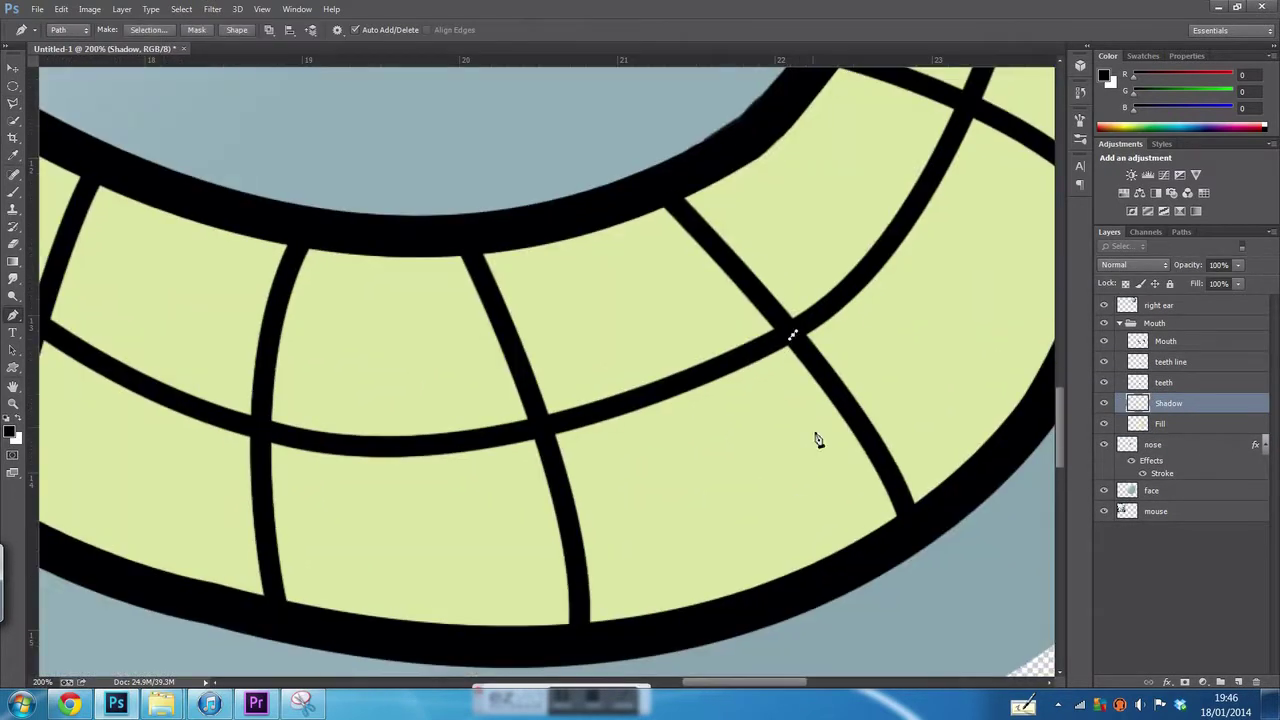
# - Draw a curved shadow path along the lower-right teeth and fill it with black
pyautogui.moveTo(581, 628); pyautogui.dragTo(253, 597)
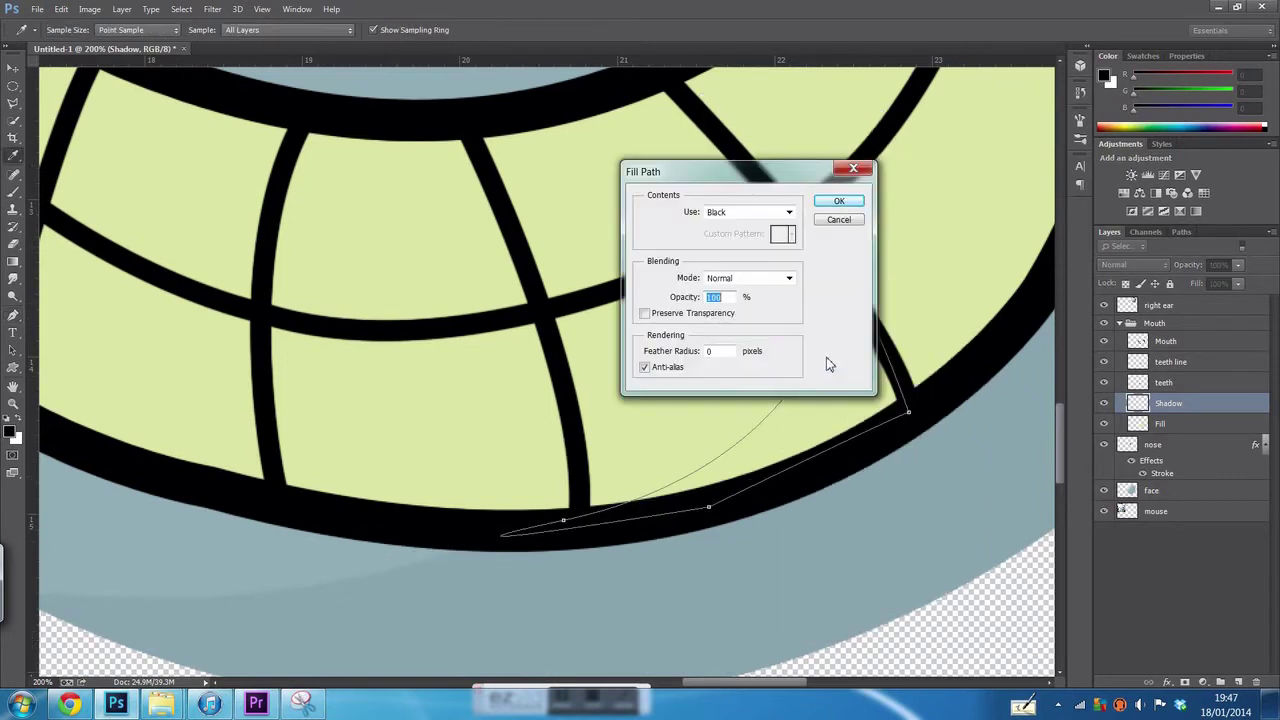
pyautogui.scroll(2, 520, 385)
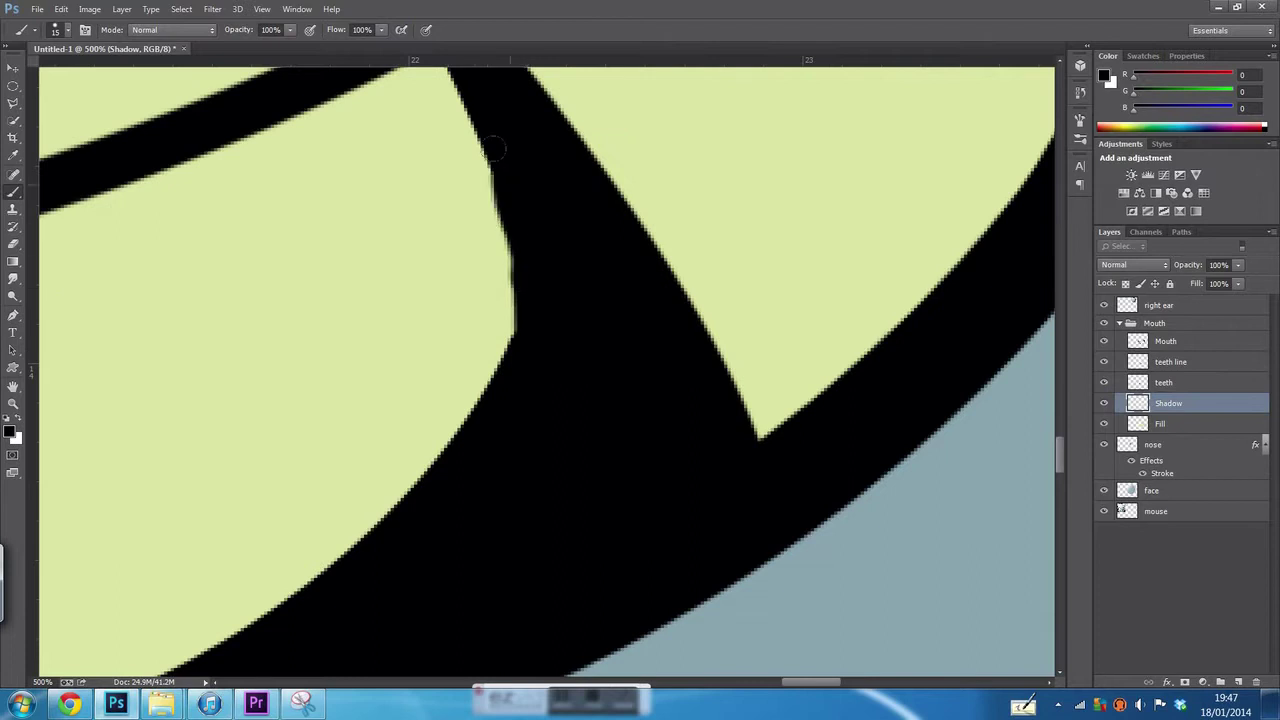
pyautogui.scroll(2, 493, 148)
pyautogui.hotkey('ctrl', '1')
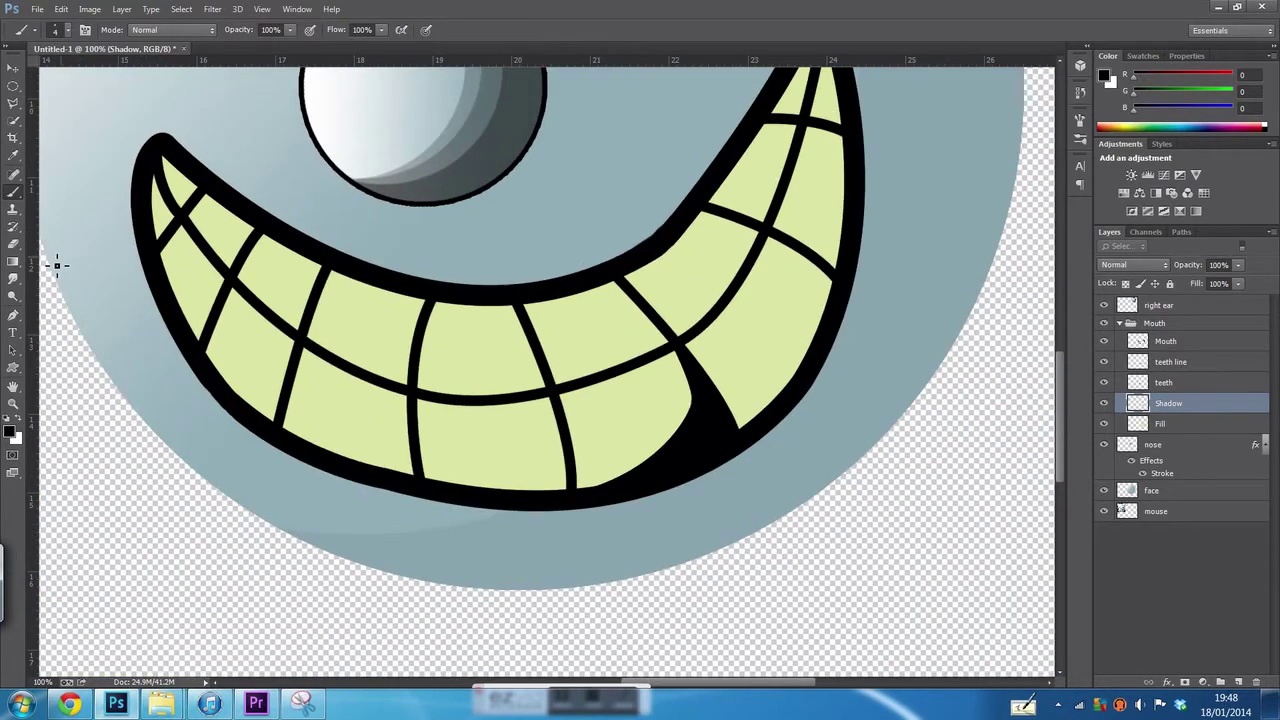
pyautogui.scroll(1, 510, 446)
pyautogui.rightClick(580, 108)
pyautogui.press('Escape')
pyautogui.hotkey('ctrl', 'z')
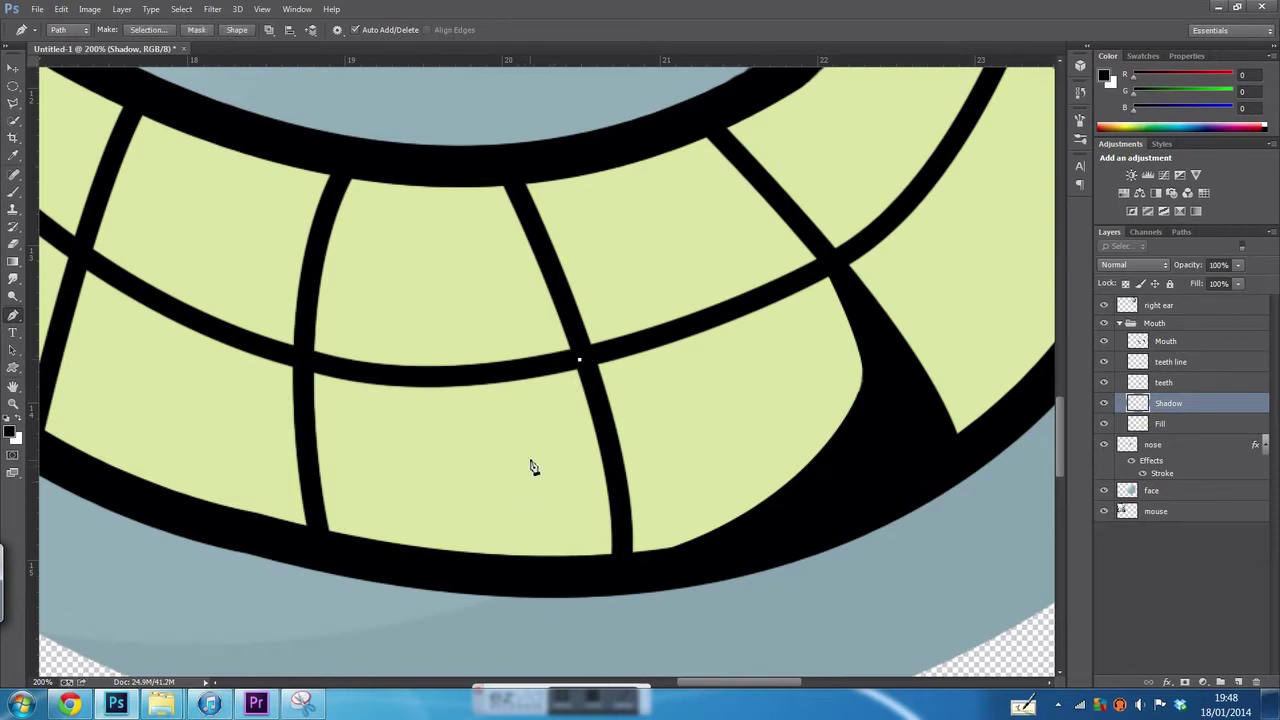
pyautogui.rightClick(594, 376)
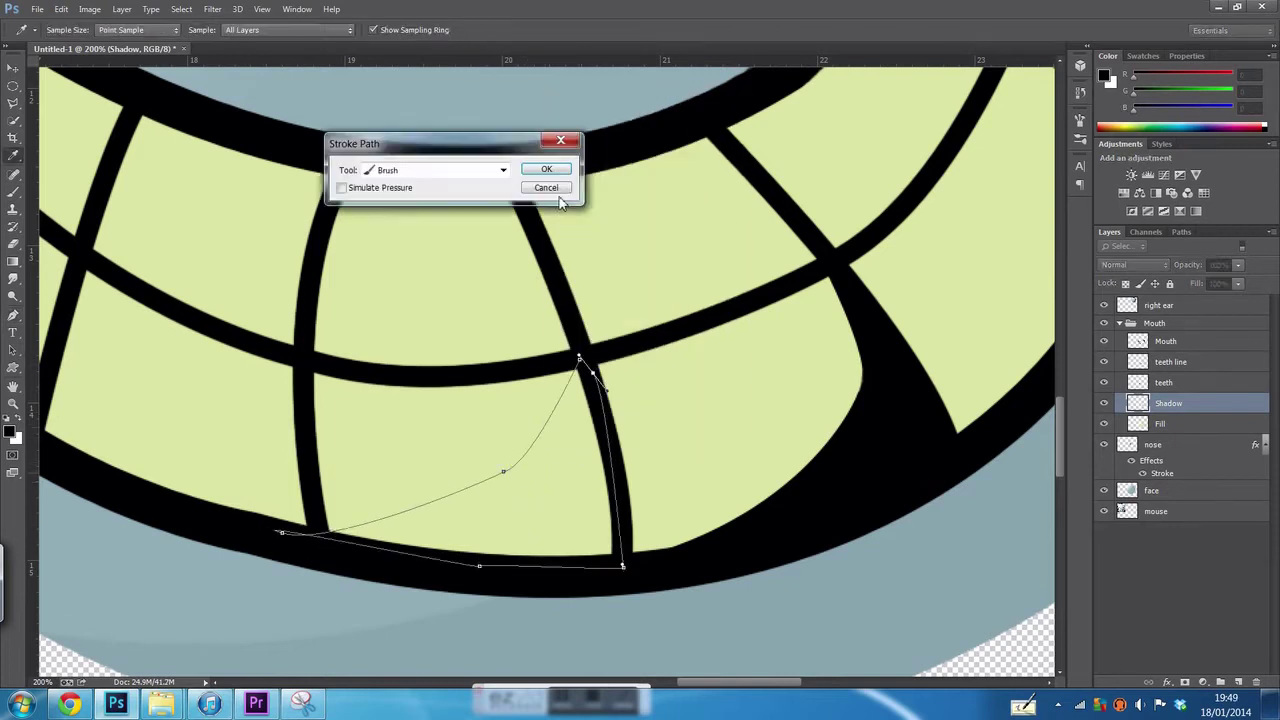
pyautogui.press('Return')
# - Rotate the shadow path into the next tooth gap and fill it with black
pyautogui.hotkey('ctrl', 't')
pyautogui.hscroll(-5, 748, 692)
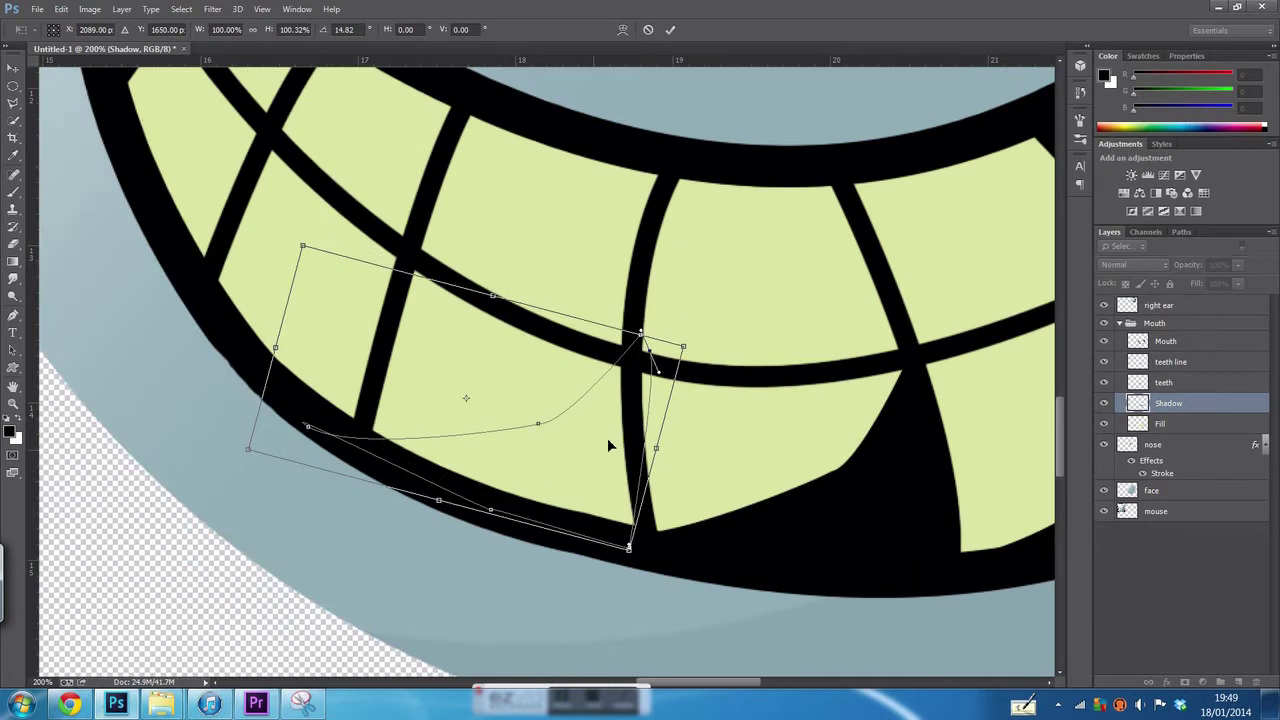
pyautogui.moveTo(607, 438); pyautogui.dragTo(610, 452)
pyautogui.press('Return')
pyautogui.hotkey('ctrl', 't')
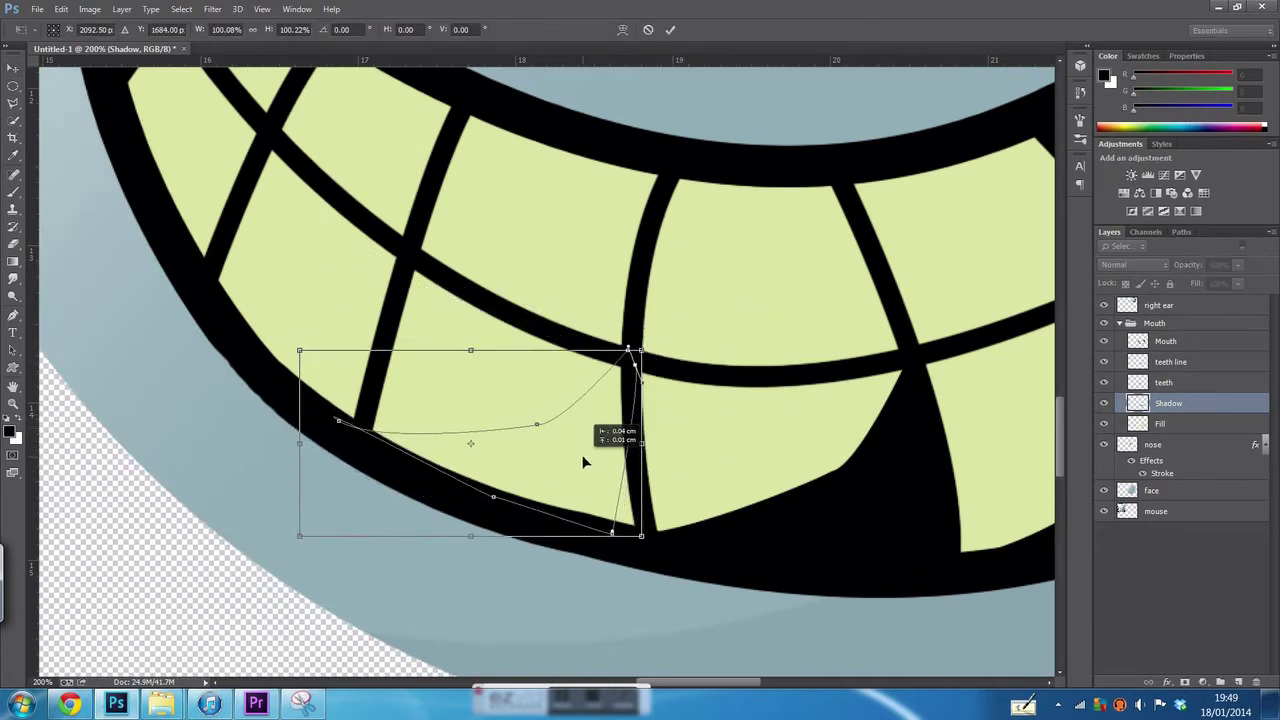
pyautogui.press('Return')
pyautogui.rightClick(466, 386)
pyautogui.rightClick(366, 310)
pyautogui.click(430, 394)
pyautogui.press('Return')
# - Move the path onto another tooth and fill that wedge black
pyautogui.hotkey('ctrl', 't')
pyautogui.hscroll(-5, 420, 363)
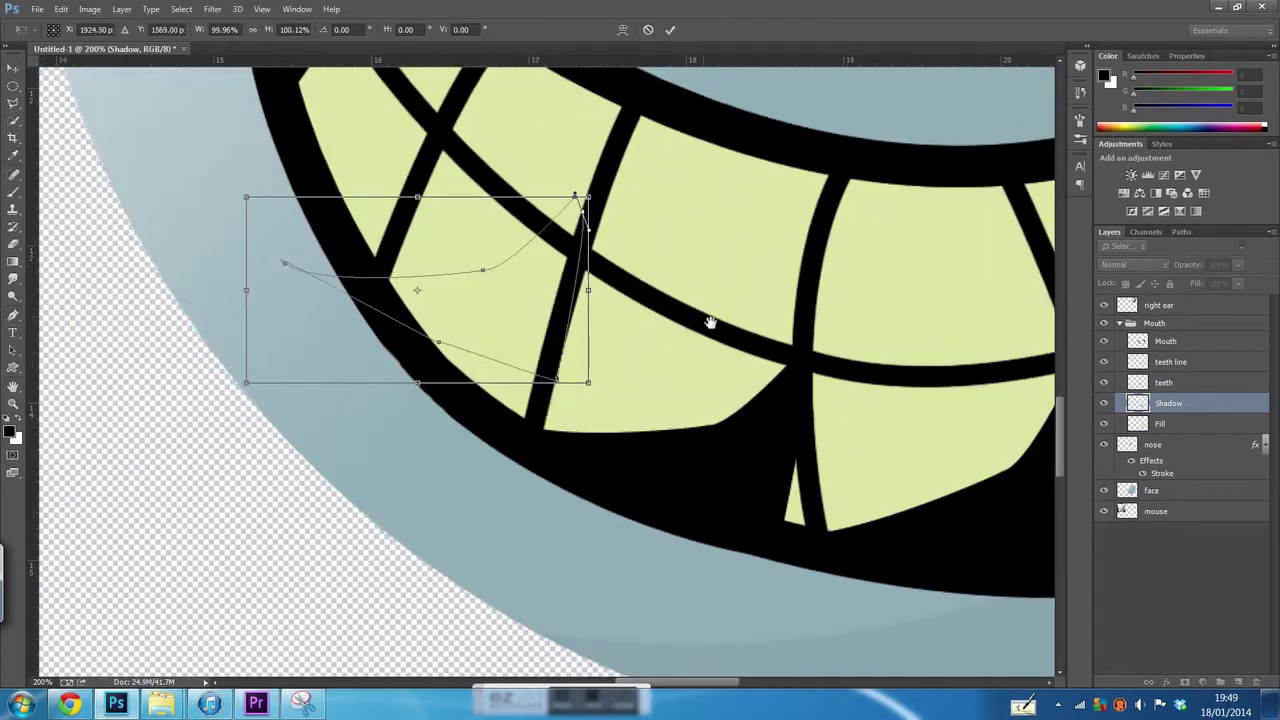
pyautogui.moveTo(549, 328); pyautogui.dragTo(586, 343)
pyautogui.press('Return')
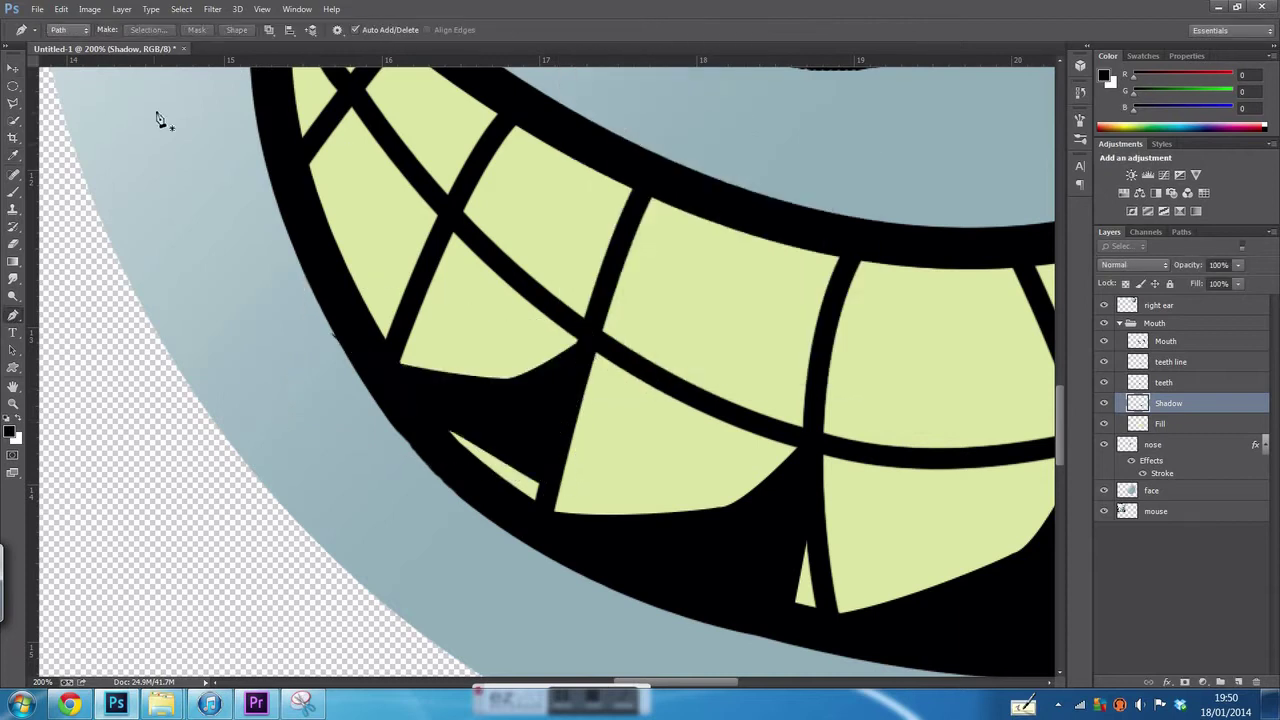
pyautogui.hscroll(-5, 637, 316)
pyautogui.hotkey('ctrl', 't')
pyautogui.moveTo(637, 316)
pyautogui.mouseDown()
pyautogui.moveTo(600, 330)
pyautogui.moveTo(660, 340)
pyautogui.mouseUp()
pyautogui.press('Return')
pyautogui.rightClick(520, 396)
pyautogui.click(570, 175)
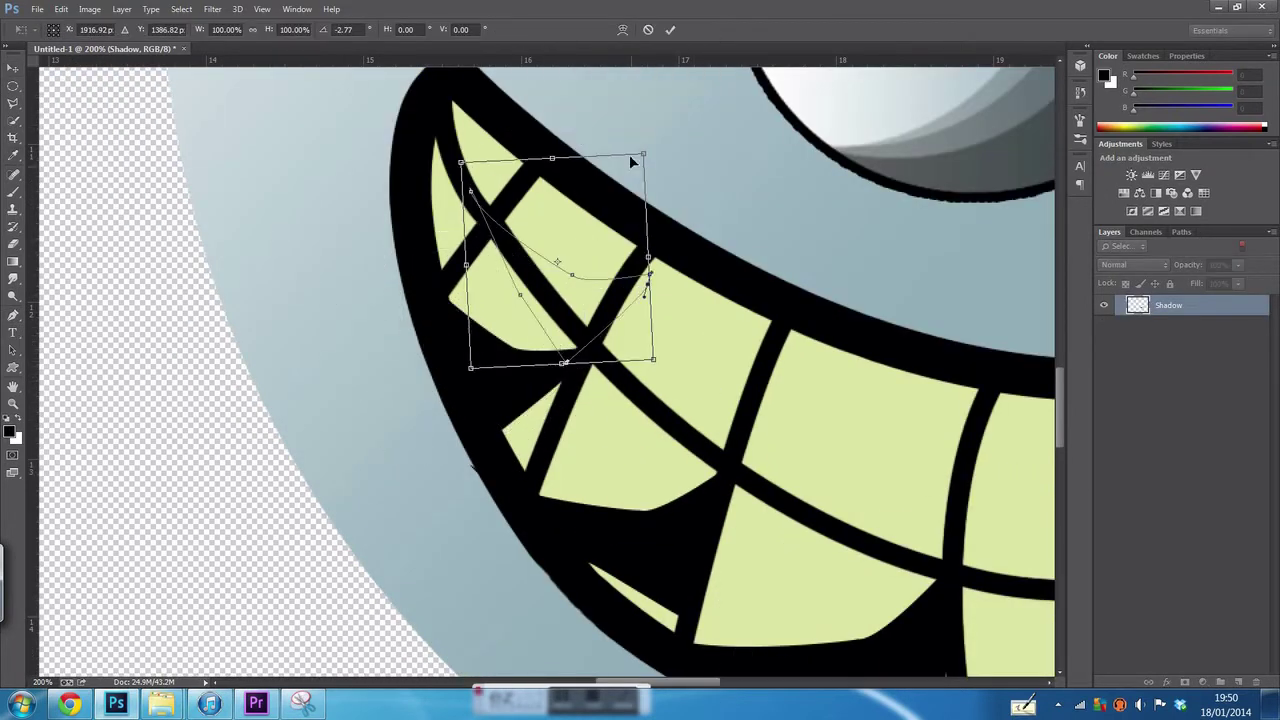
# - Shrink the path for a smaller tooth and fill it with black
pyautogui.keyDown('alt'); pyautogui.scroll(3, 629, 154); pyautogui.keyUp('alt')
pyautogui.keyDown('alt'); pyautogui.scroll(-3, 629, 154); pyautogui.keyUp('alt')
pyautogui.moveTo(508, 282)
pyautogui.mouseDown()
pyautogui.moveTo(495, 300)
pyautogui.moveTo(510, 435)
pyautogui.mouseUp()
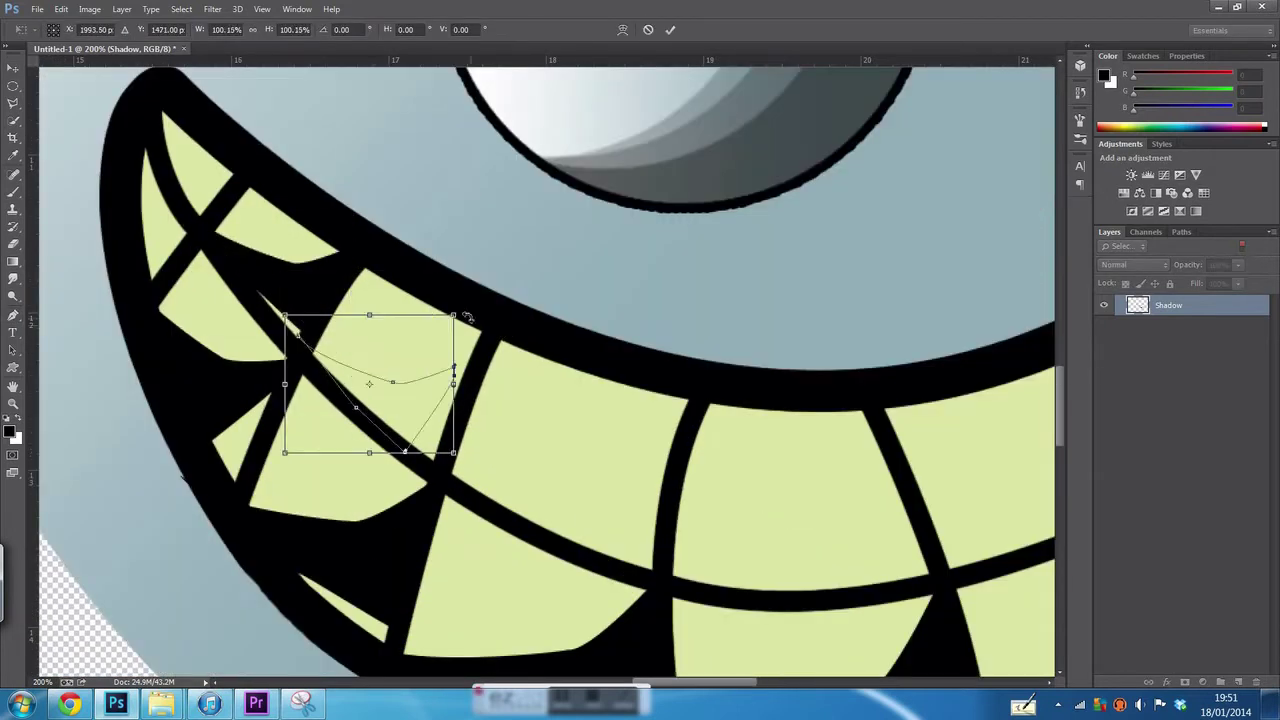
pyautogui.moveTo(454, 381)
pyautogui.mouseDown()
pyautogui.moveTo(487, 325)
pyautogui.moveTo(705, 368)
pyautogui.moveTo(694, 393)
pyautogui.mouseUp()
pyautogui.press('Return')
pyautogui.hotkey('ctrl', 'Return')
pyautogui.hotkey('alt', 'BackSpace')
# - Undo the misplaced fills and reposition the path onto the next tooth
pyautogui.press('l')
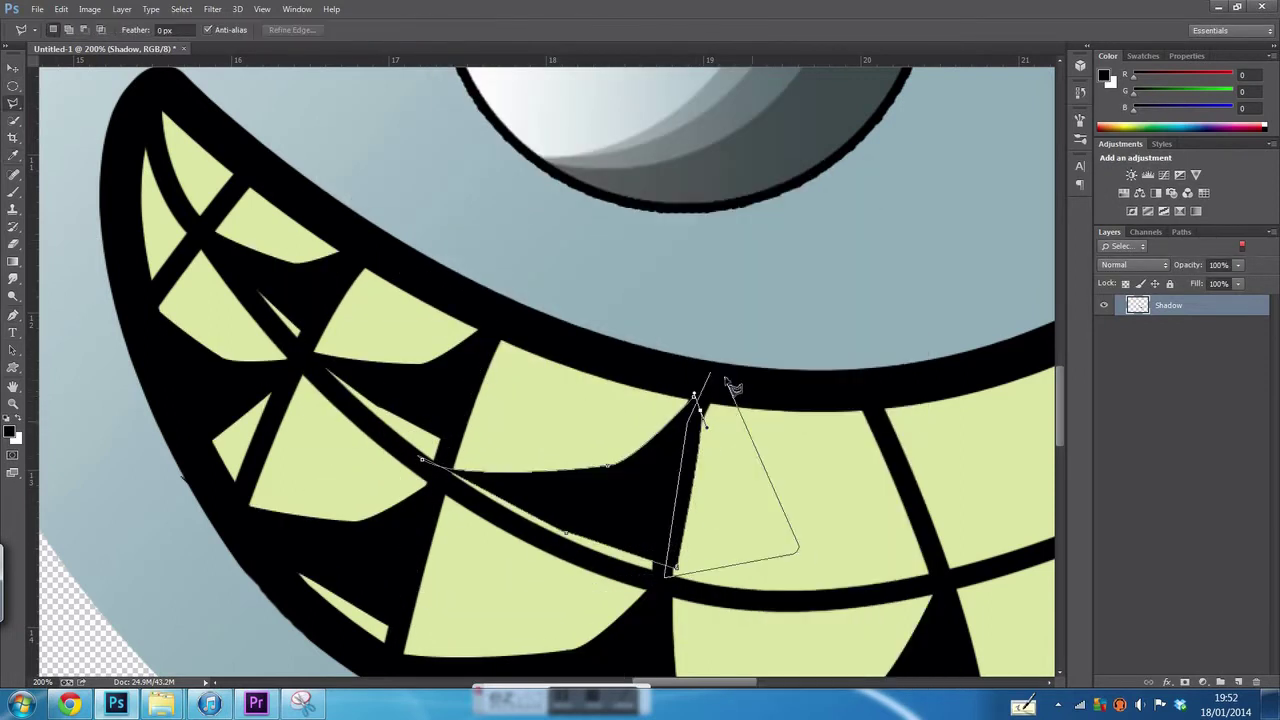
pyautogui.hotkey('ctrl', 'z')
pyautogui.hotkey('ctrl', 't')
pyautogui.moveTo(700, 392); pyautogui.dragTo(660, 463)
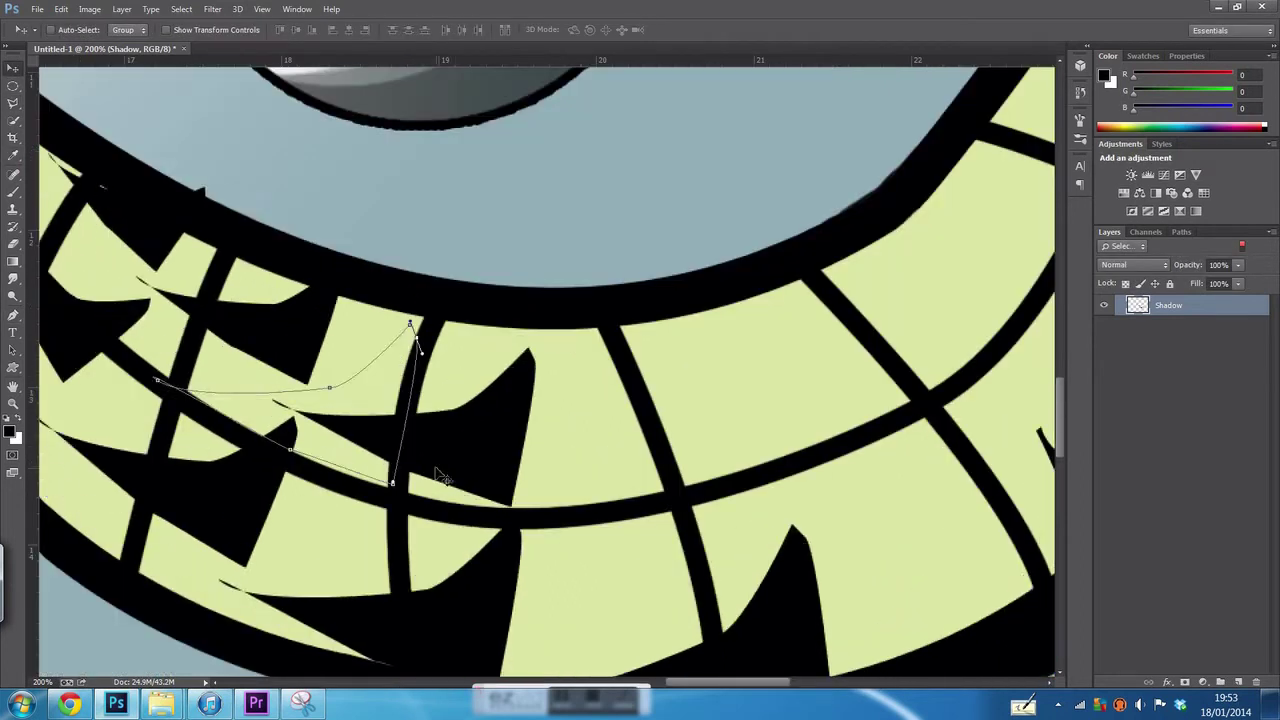
pyautogui.moveTo(712, 498); pyautogui.dragTo(705, 392)
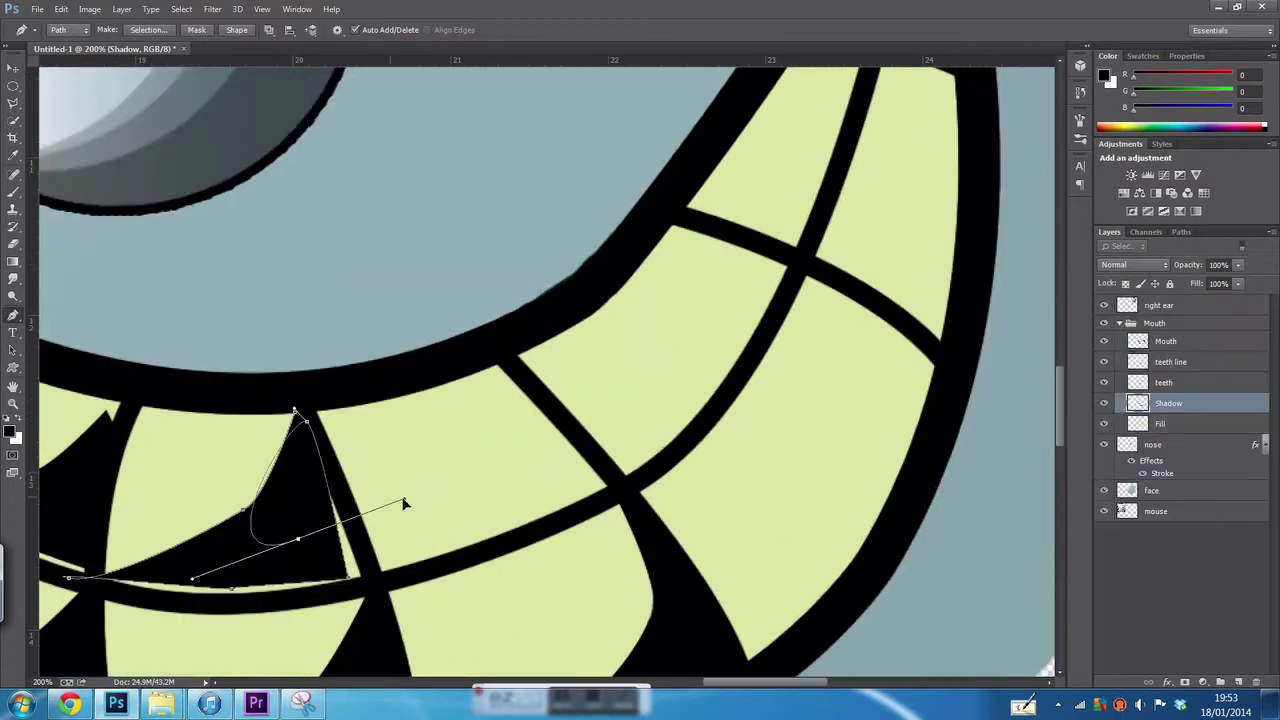
pyautogui.hotkey('ctrl', 'z')
pyautogui.hotkey('ctrl', 't')
pyautogui.moveTo(757, 309); pyautogui.dragTo(701, 378)
pyautogui.press('Return')
pyautogui.rightClick(412, 404)
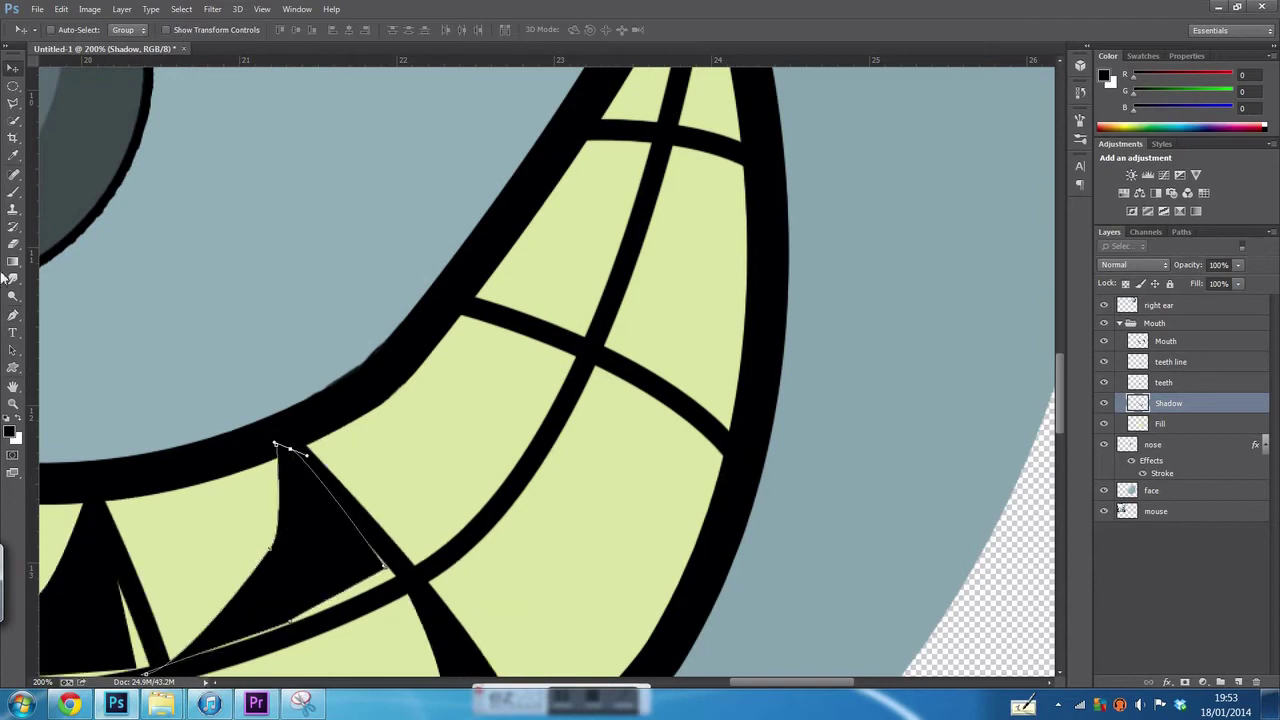
# - Move and rotate the path onto another tooth and fill it black
pyautogui.hotkey('ctrl', 't')
pyautogui.moveTo(565, 415)
pyautogui.mouseDown()
pyautogui.moveTo(490, 495)
pyautogui.moveTo(515, 375)
pyautogui.mouseUp()
pyautogui.press('Return')
pyautogui.rightClick(470, 330)
pyautogui.click(486, 409)
pyautogui.press('Return')
# - Reshape the path to fit further tooth gaps and fill another black wedge
pyautogui.hotkey('ctrl', 't')
pyautogui.moveTo(314, 263)
pyautogui.mouseDown()
pyautogui.moveTo(514, 237)
pyautogui.moveTo(460, 210)
pyautogui.moveTo(534, 214)
pyautogui.mouseUp()
pyautogui.moveTo(381, 272); pyautogui.dragTo(395, 265)
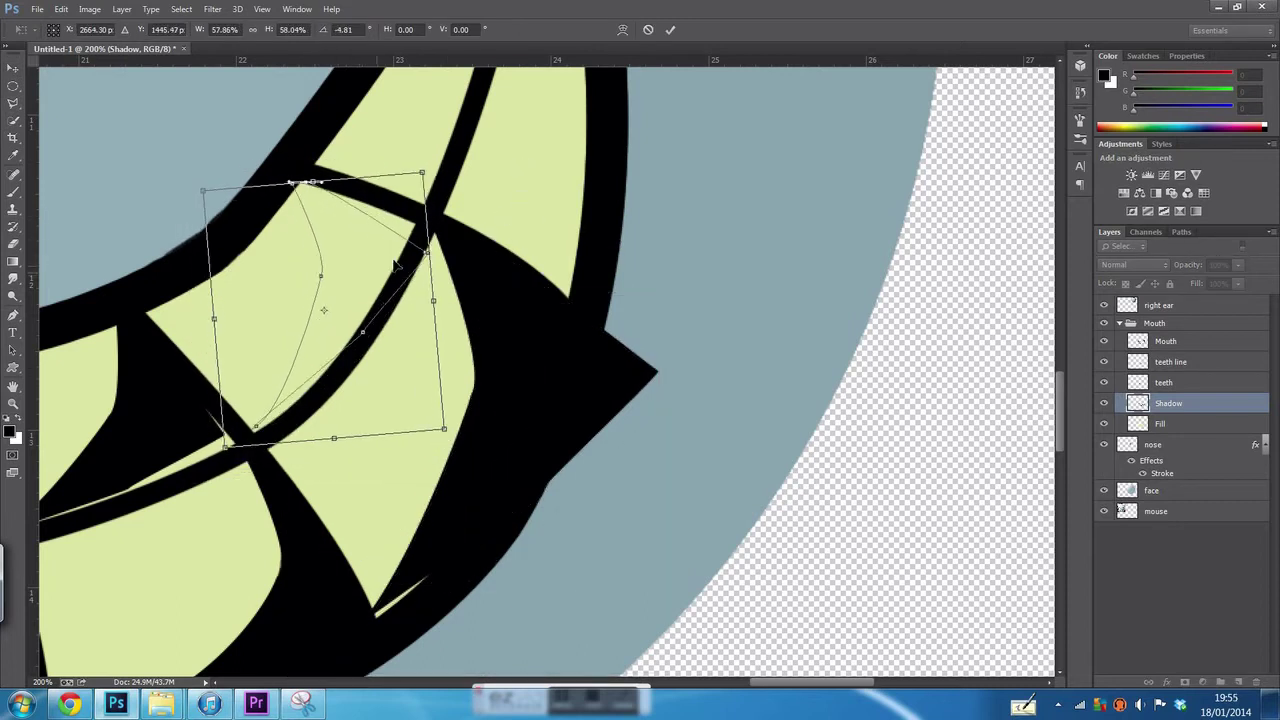
pyautogui.moveTo(224, 476); pyautogui.dragTo(393, 329)
pyautogui.press('Return')
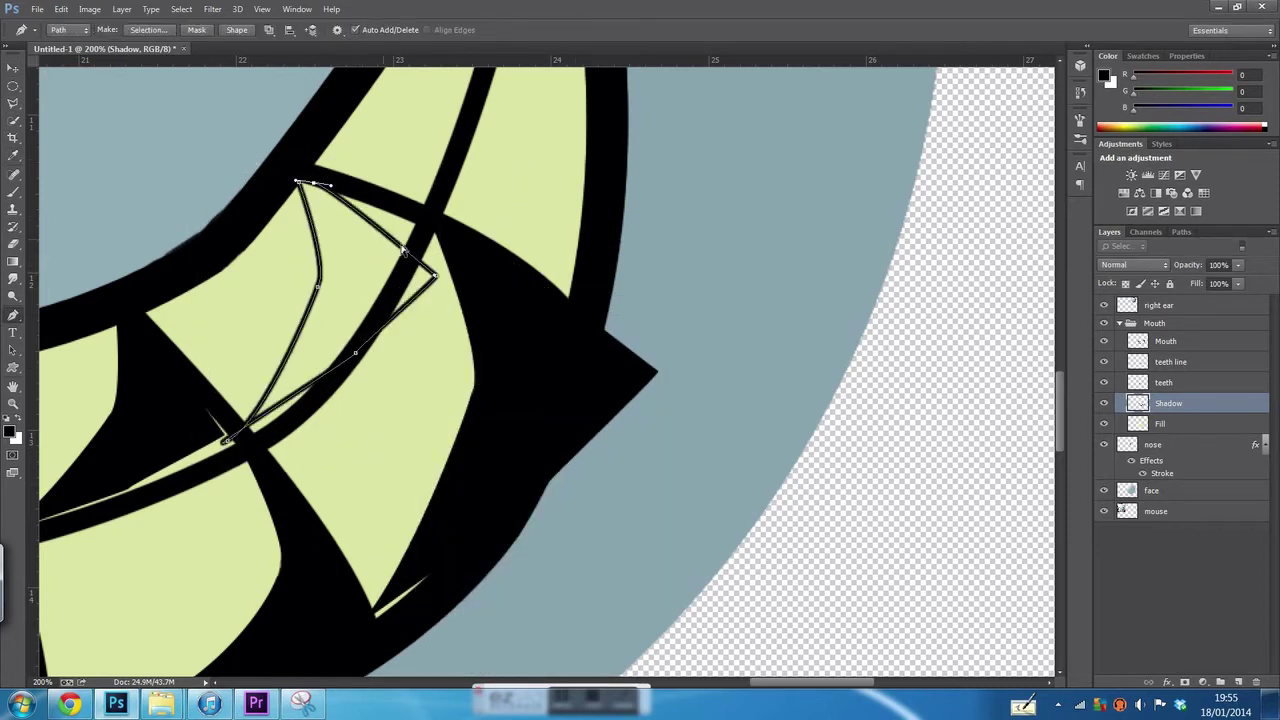
pyautogui.scroll(3, 570, 430)
pyautogui.hotkey('ctrl', 't')
pyautogui.moveTo(570, 430)
pyautogui.mouseDown()
pyautogui.moveTo(650, 300)
pyautogui.moveTo(615, 292)
pyautogui.mouseUp()
pyautogui.hscroll(1, 600, 300)
pyautogui.rightClick(510, 275)
pyautogui.click(606, 371)
# - Shrink the path for a smaller tooth, then start lassoing a small shadow patch
pyautogui.moveTo(560, 215); pyautogui.dragTo(487, 183)
pyautogui.moveTo(345, 203); pyautogui.dragTo(371, 206)
pyautogui.press('Return')
pyautogui.press('l')
pyautogui.scroll(-3, 315, 462)
pyautogui.scroll(4, 250, 400)
pyautogui.click(208, 478)
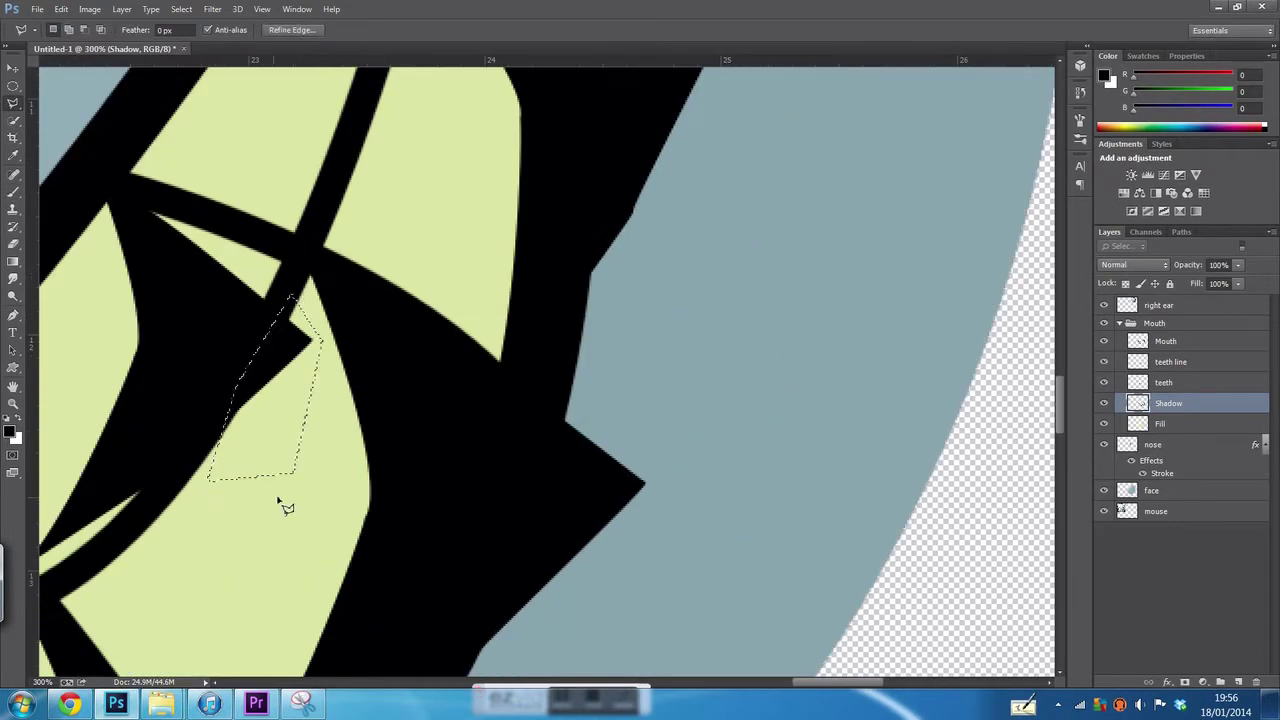
pyautogui.scroll(-2, 285, 507)
pyautogui.scroll(-2, 748, 320)
pyautogui.scroll(-1, 645, 466)
# - Fill the shadow paths at the upturned grin tips with black
pyautogui.scroll(-1, 487, 543)
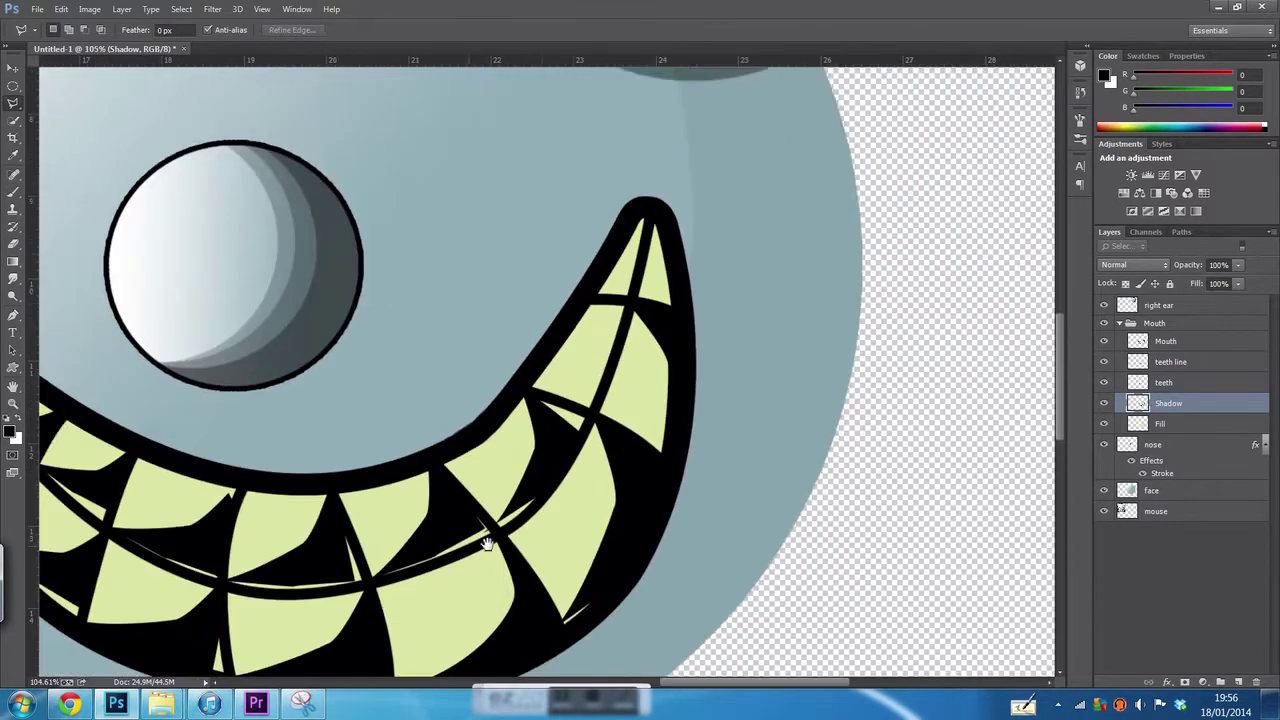
pyautogui.scroll(5, 487, 543)
pyautogui.press('p')
pyautogui.rightClick(476, 308)
pyautogui.scroll(5, 490, 235)
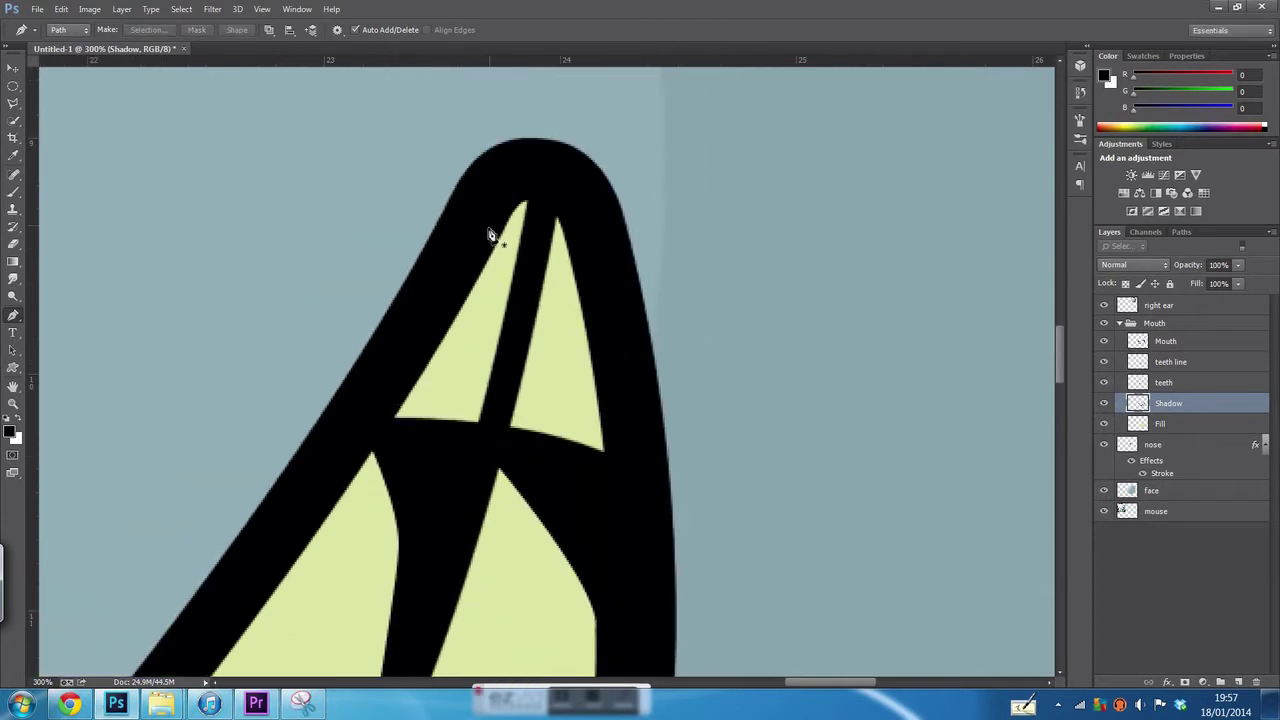
pyautogui.rightClick(510, 194)
pyautogui.press('Return')
pyautogui.rightClick(546, 214)
pyautogui.hscroll(-5, 666, 362)
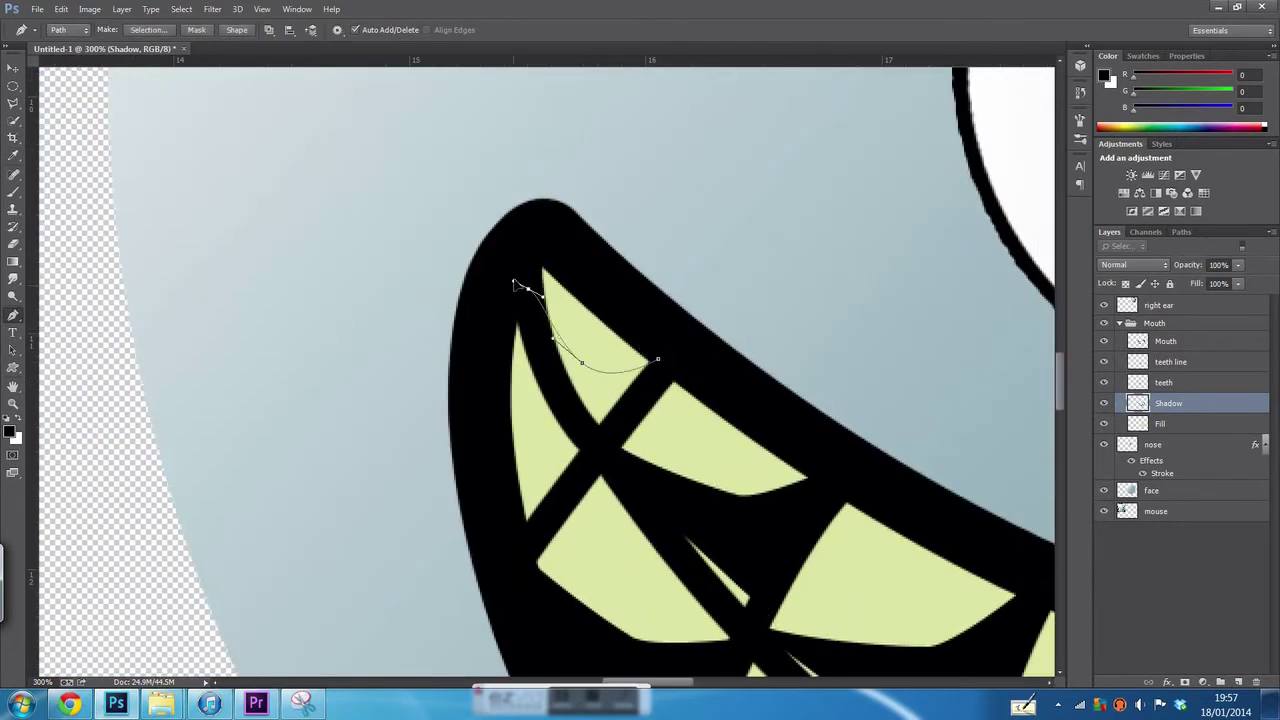
pyautogui.rightClick(655, 108)
pyautogui.click(715, 200)
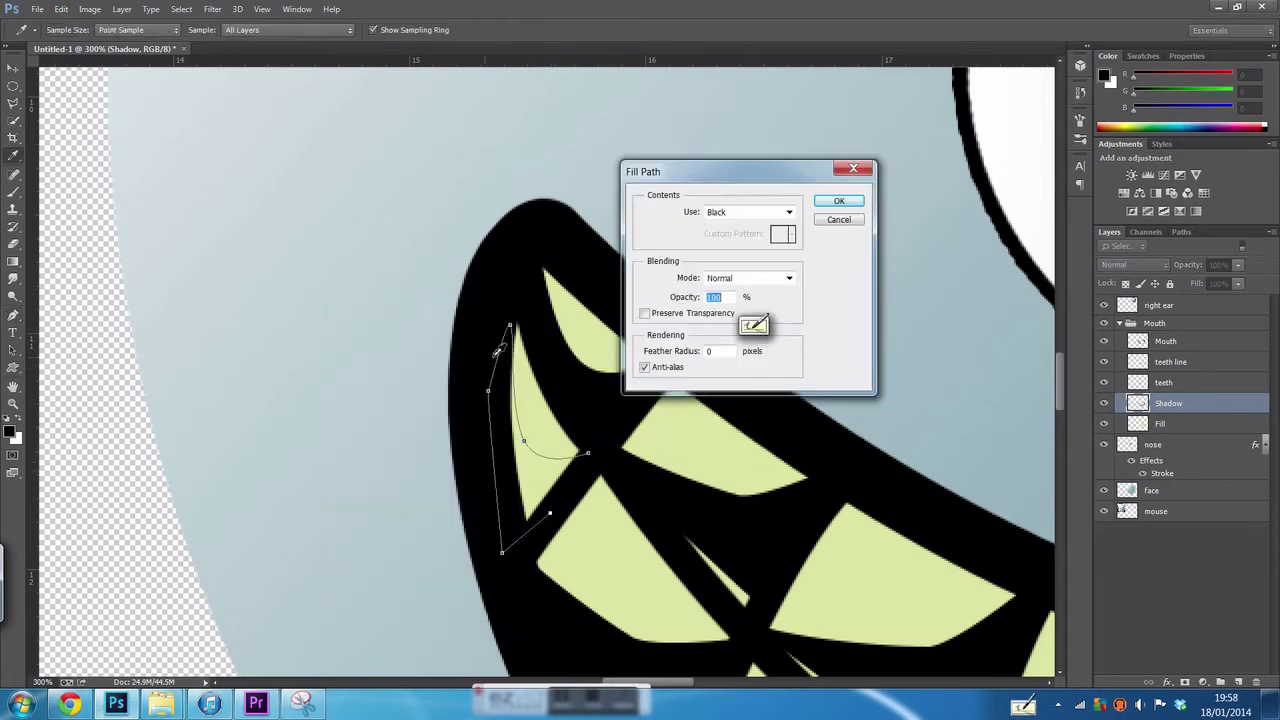
pyautogui.press('Return')
# - Fill the remaining grin-tip shadow with black and fade the Shadow layer to 28% opacity
pyautogui.press('b')
pyautogui.moveTo(658, 455); pyautogui.dragTo(478, 155)
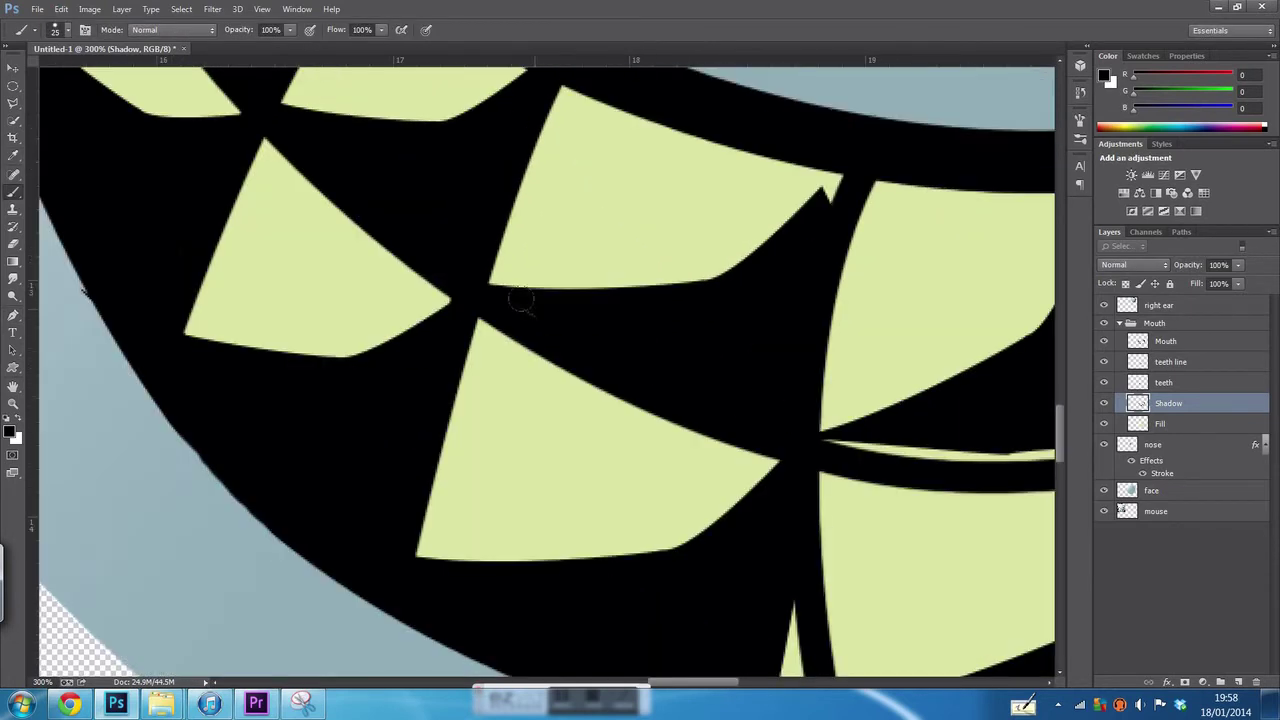
pyautogui.press('p')
pyautogui.rightClick(766, 274)
pyautogui.click(826, 366)
pyautogui.press('Return')
pyautogui.press('b')
pyautogui.moveTo(855, 432); pyautogui.dragTo(662, 242)
pyautogui.scroll(-5, 614, 250)
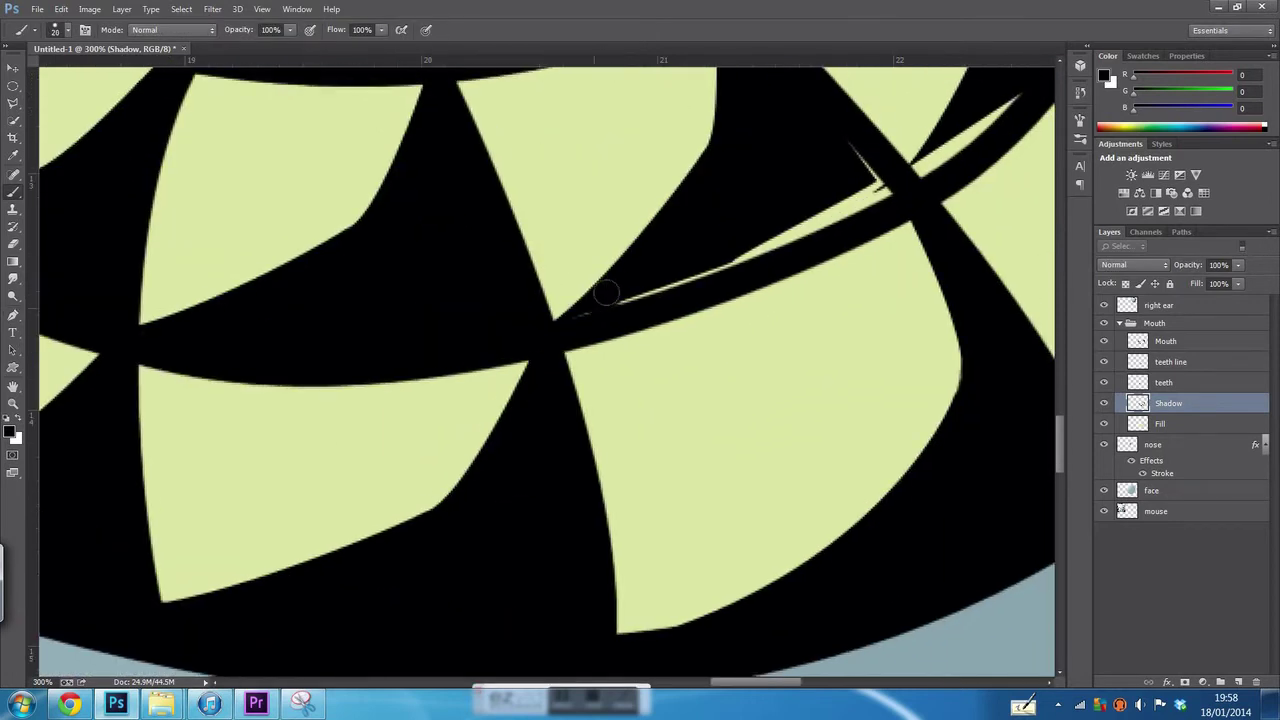
pyautogui.hscroll(5, 700, 450)
pyautogui.scroll(-2, 645, 385)
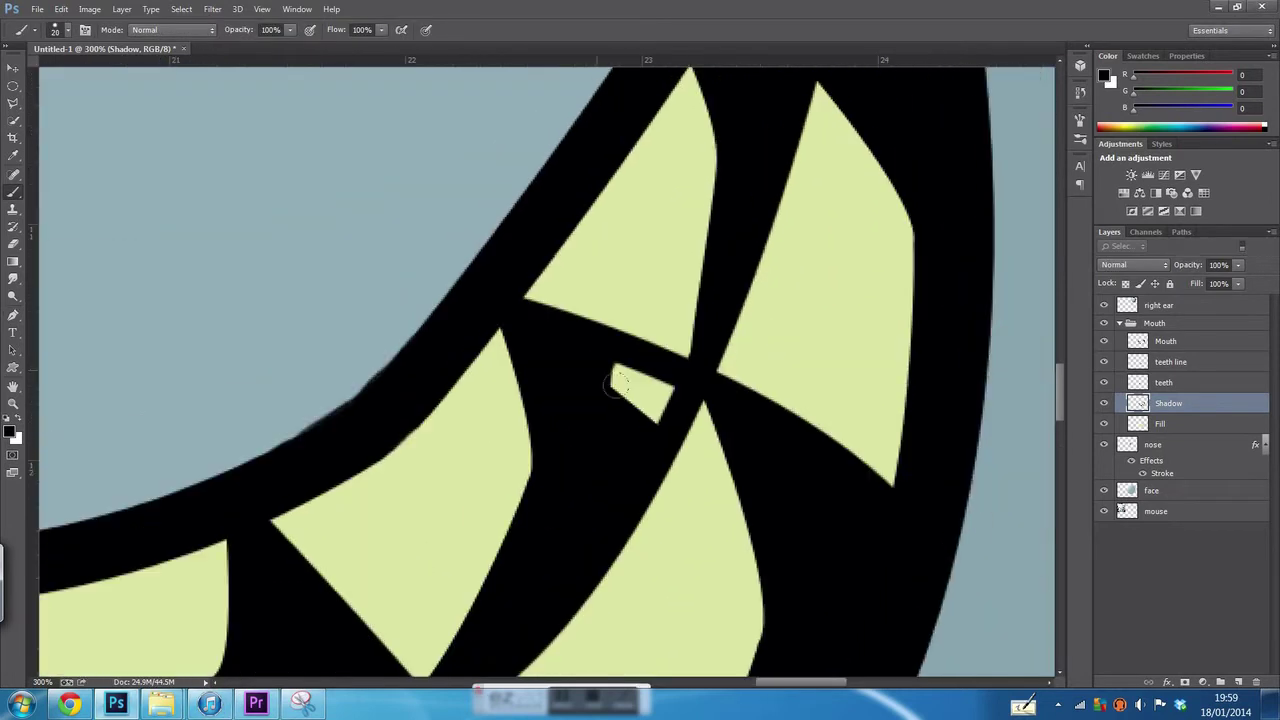
pyautogui.scroll(-3, 586, 440)
pyautogui.click(1238, 265)
pyautogui.moveTo(1238, 283); pyautogui.dragTo(1192, 288)
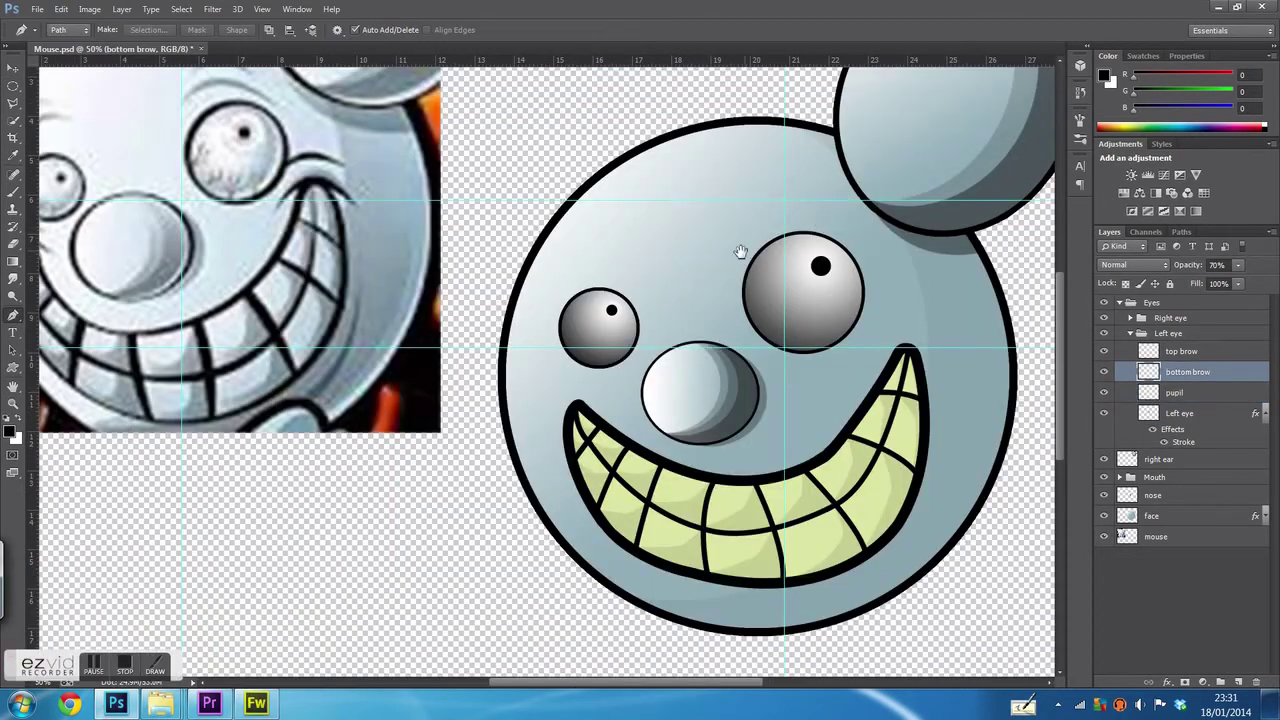
# - Stroke the brow paths with the brush and move the top brow above the left eye
pyautogui.moveTo(740, 251); pyautogui.dragTo(738, 324)
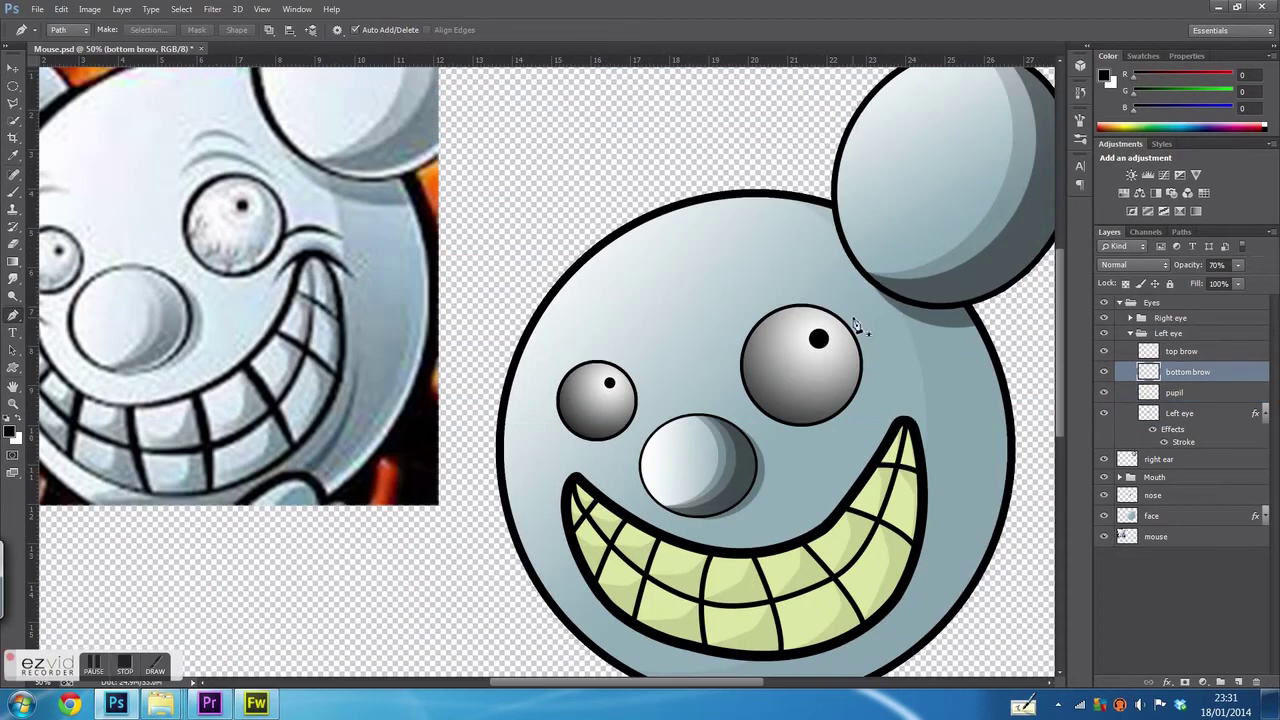
pyautogui.press('p')
pyautogui.rightClick(636, 256)
pyautogui.click(680, 278)
pyautogui.rightClick(500, 330)
pyautogui.click(560, 426)
pyautogui.click(543, 168)
pyautogui.rightClick(692, 325)
pyautogui.click(750, 109)
pyautogui.click(543, 165)
pyautogui.press('v')
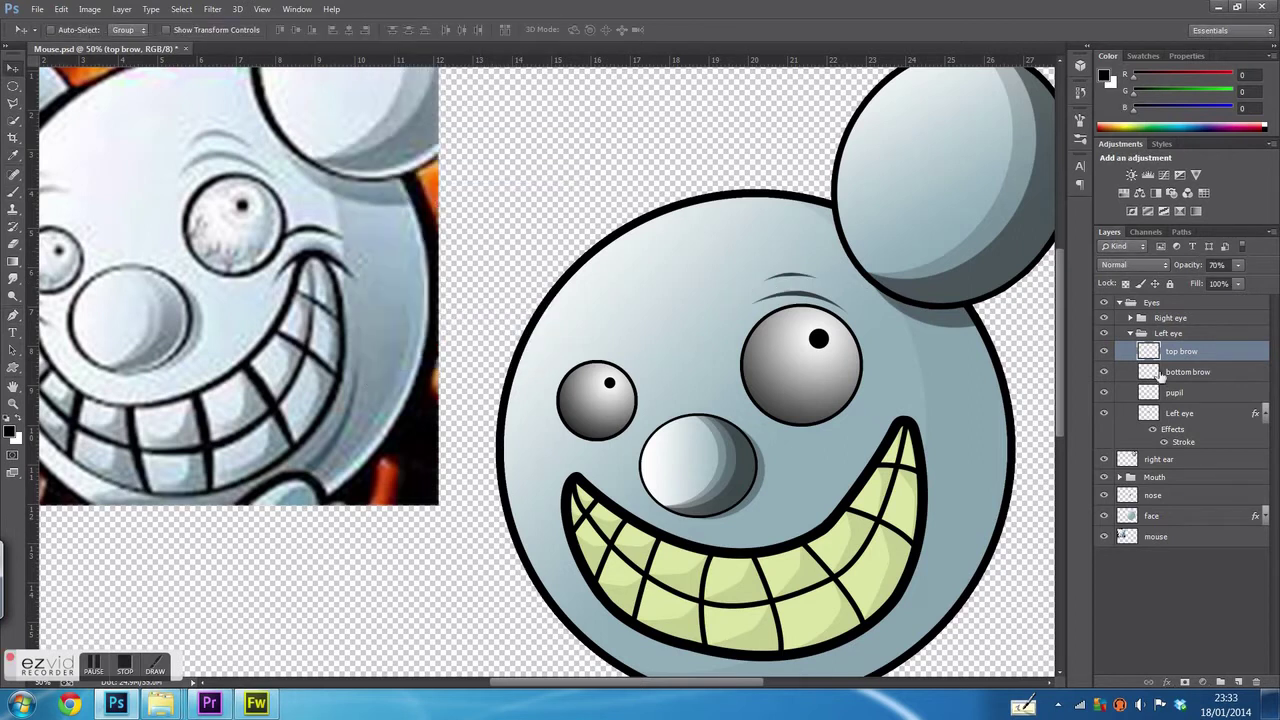
pyautogui.scroll(1, 828, 271)
pyautogui.scroll(3, 828, 271)
pyautogui.moveTo(790, 210); pyautogui.dragTo(807, 195)
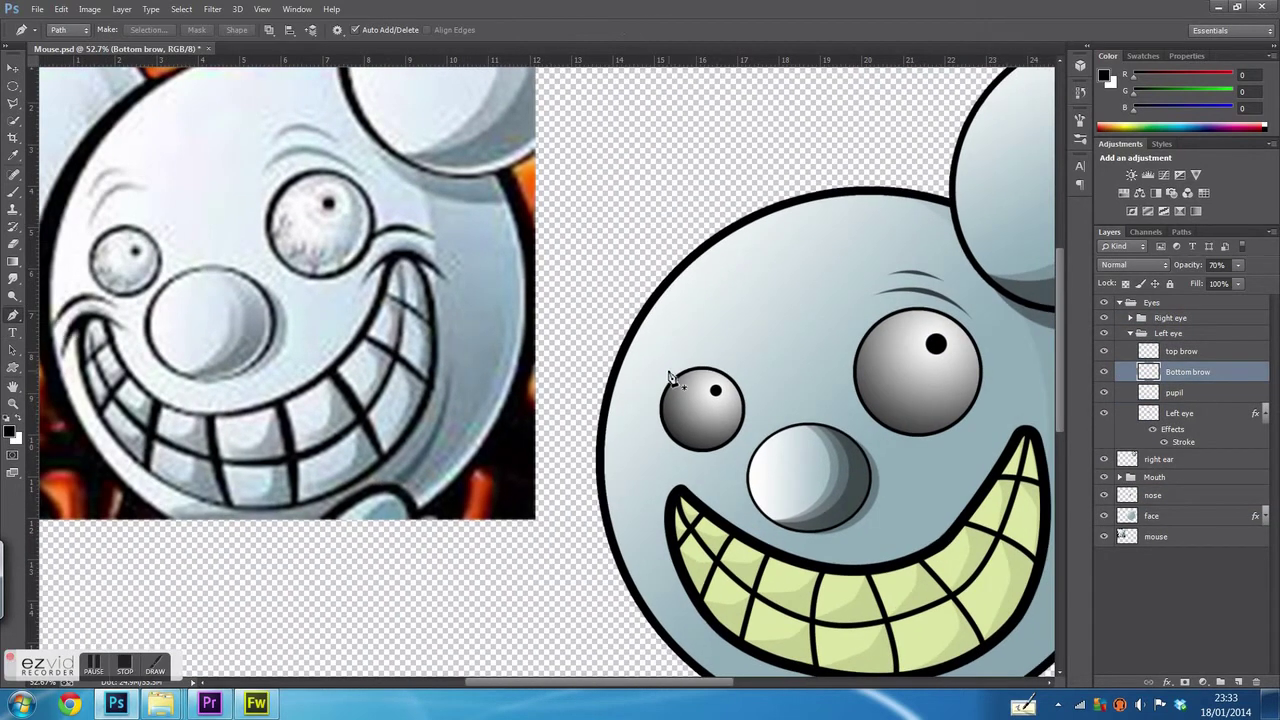
# - Stroke the bottom brow path into a dark line and commit its transform
pyautogui.rightClick(516, 334)
pyautogui.click(570, 437)
pyautogui.hotkey('ctrl', 't')
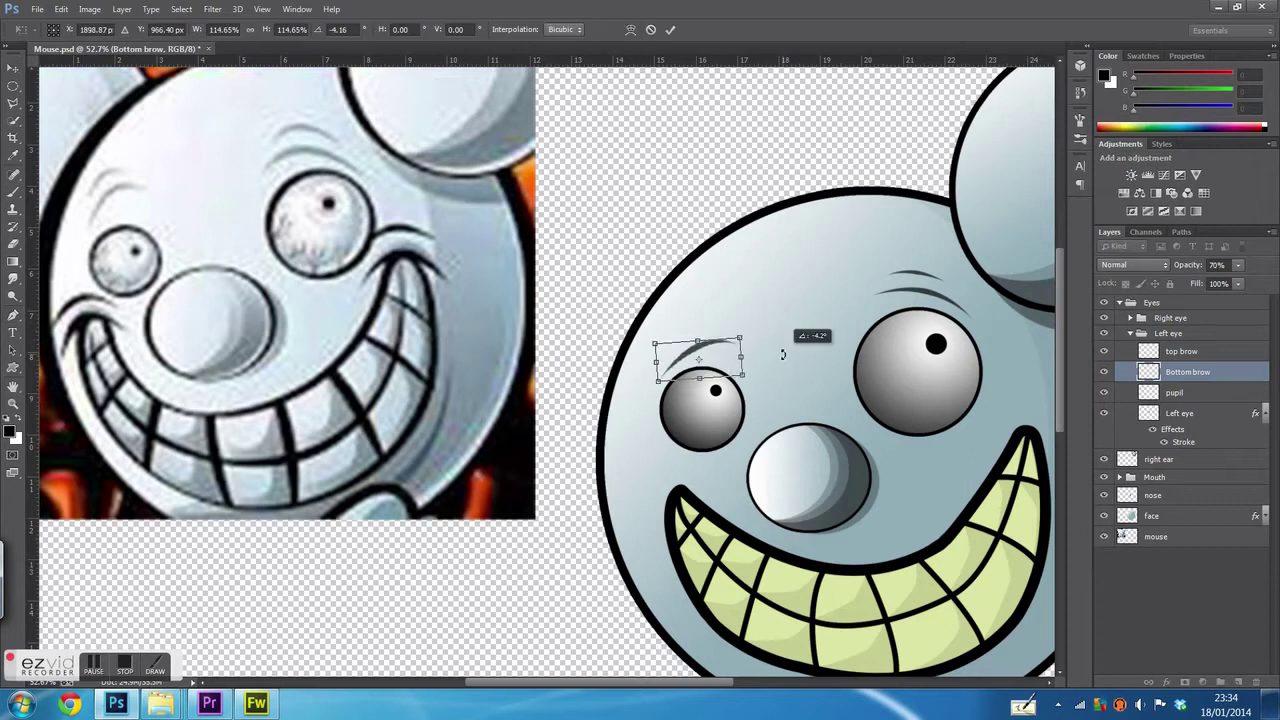
pyautogui.press('Return')
pyautogui.hotkey('alt', ']')
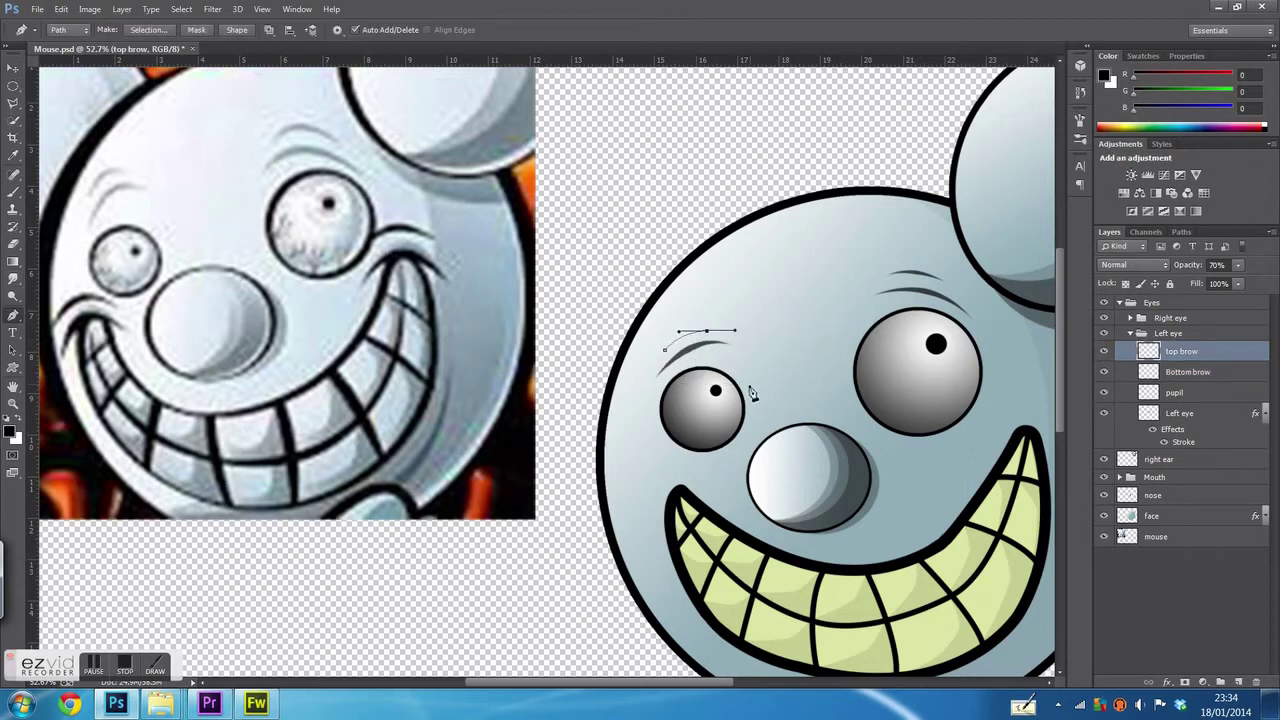
pyautogui.press('b')
pyautogui.moveTo(710, 332); pyautogui.dragTo(746, 340)
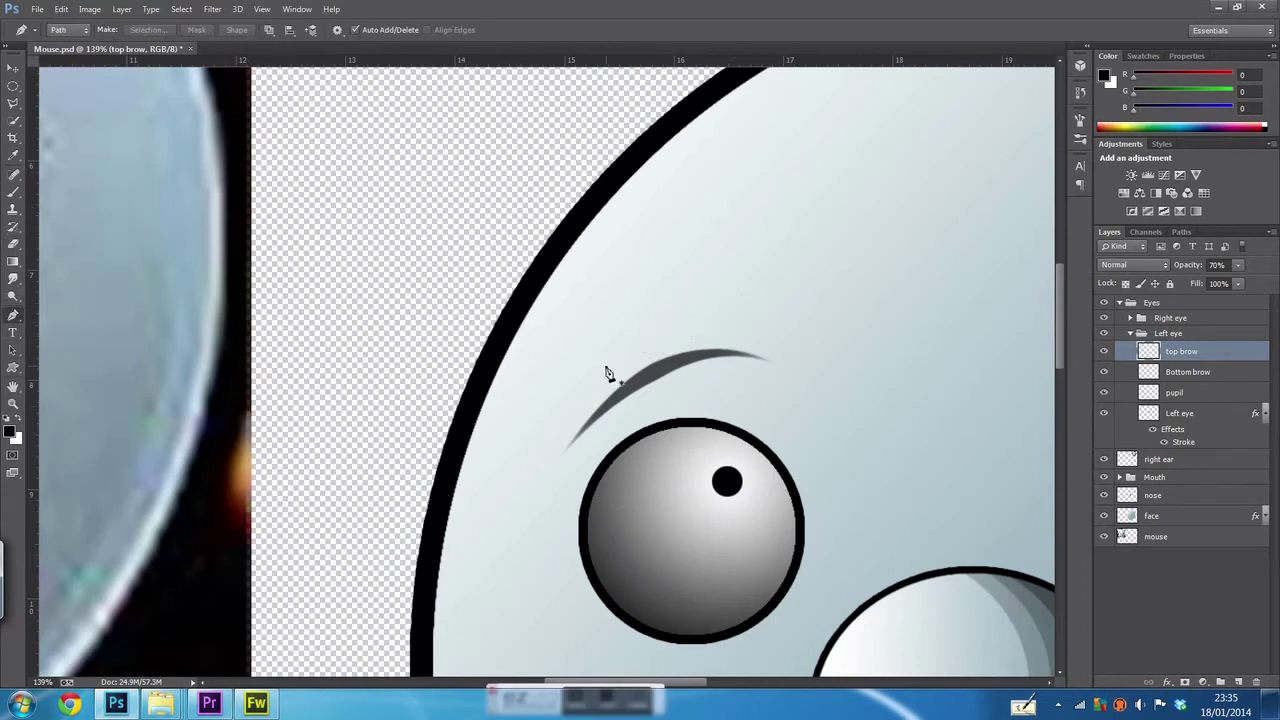
pyautogui.scroll(-5, 606, 373)
pyautogui.hotkey('ctrl', 't')
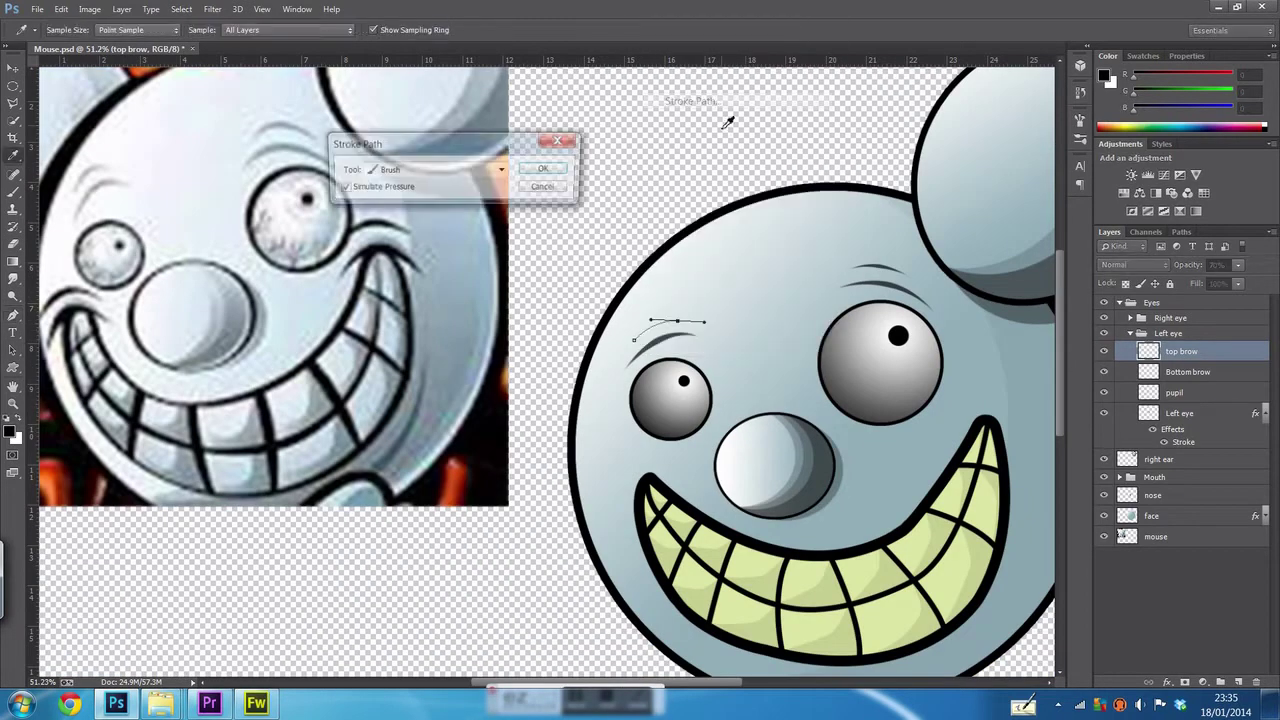
pyautogui.press('Return')
# - Stroke the top brow path and rotate it about -5.8 degrees
pyautogui.press('e')
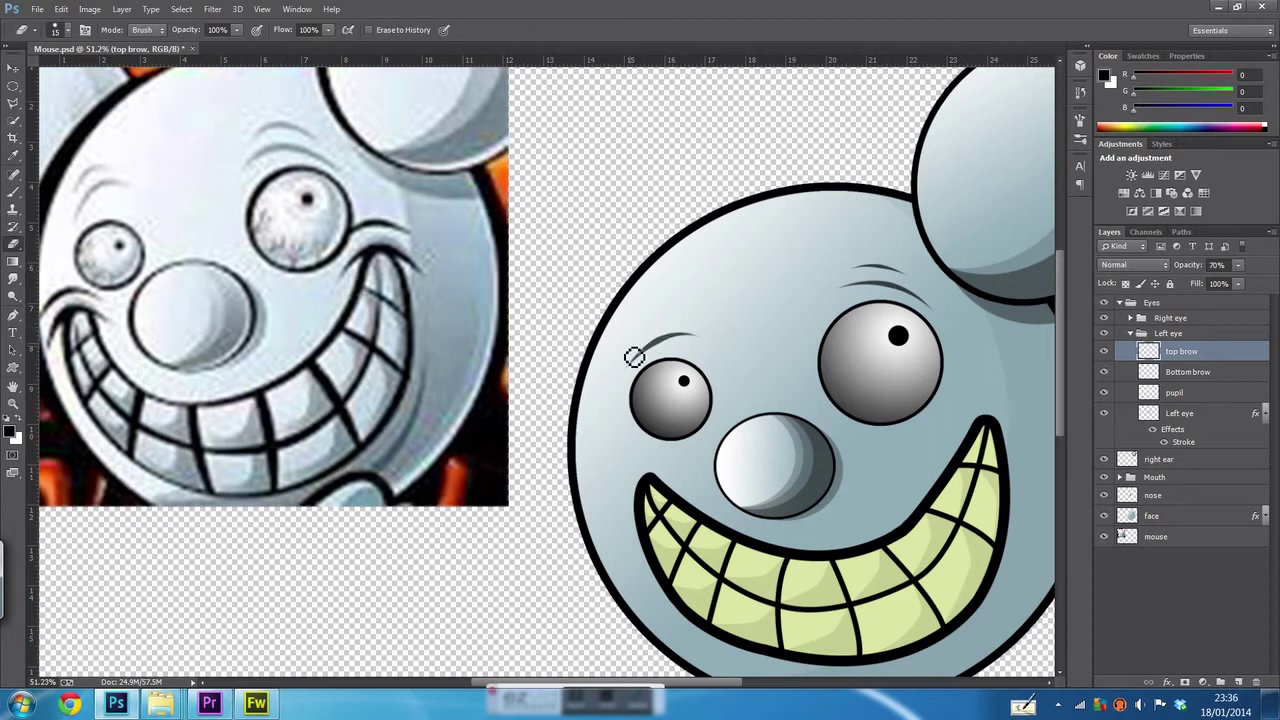
pyautogui.rightClick(634, 349)
pyautogui.press('Return')
pyautogui.press('v')
pyautogui.rightClick(750, 330)
pyautogui.click(771, 152)
pyautogui.moveTo(705, 318); pyautogui.dragTo(720, 332)
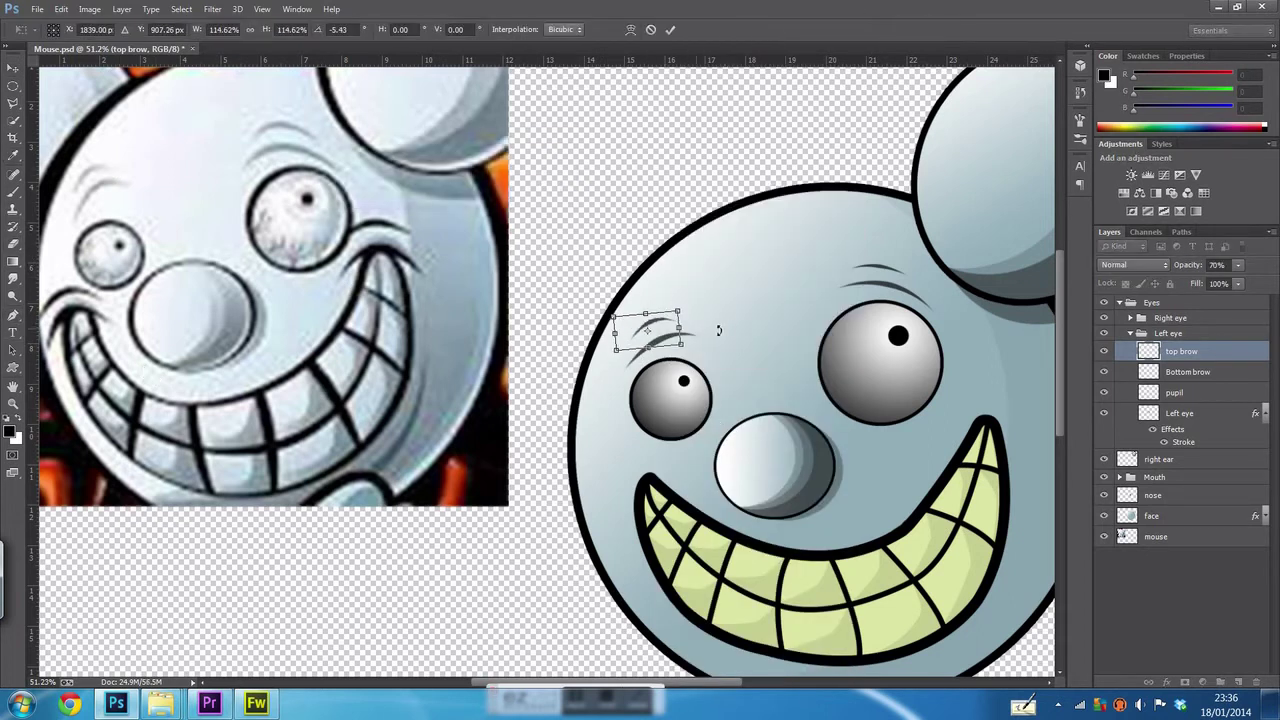
pyautogui.press('Return')
pyautogui.press('p')
pyautogui.scroll(5, 640, 333)
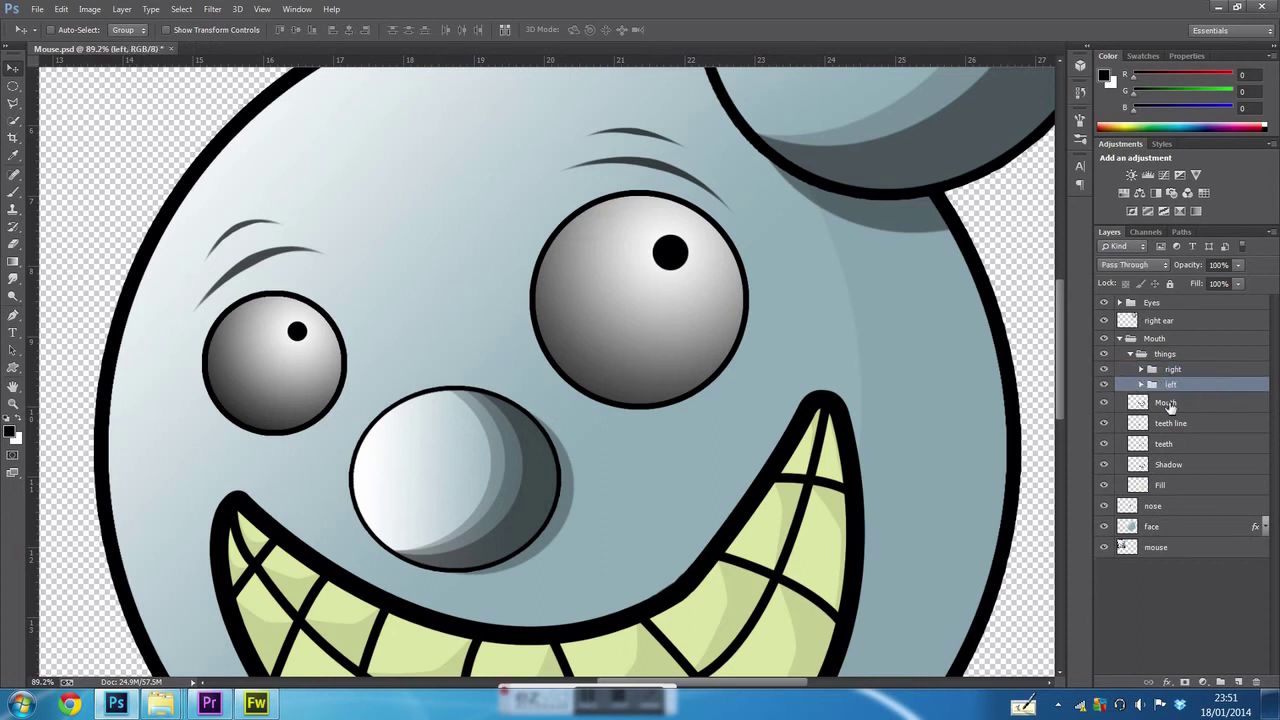
# - Add a drop shadow to the thing bottom shape, then select the thing top layer
pyautogui.rightClick(649, 549)
pyautogui.click(757, 343)
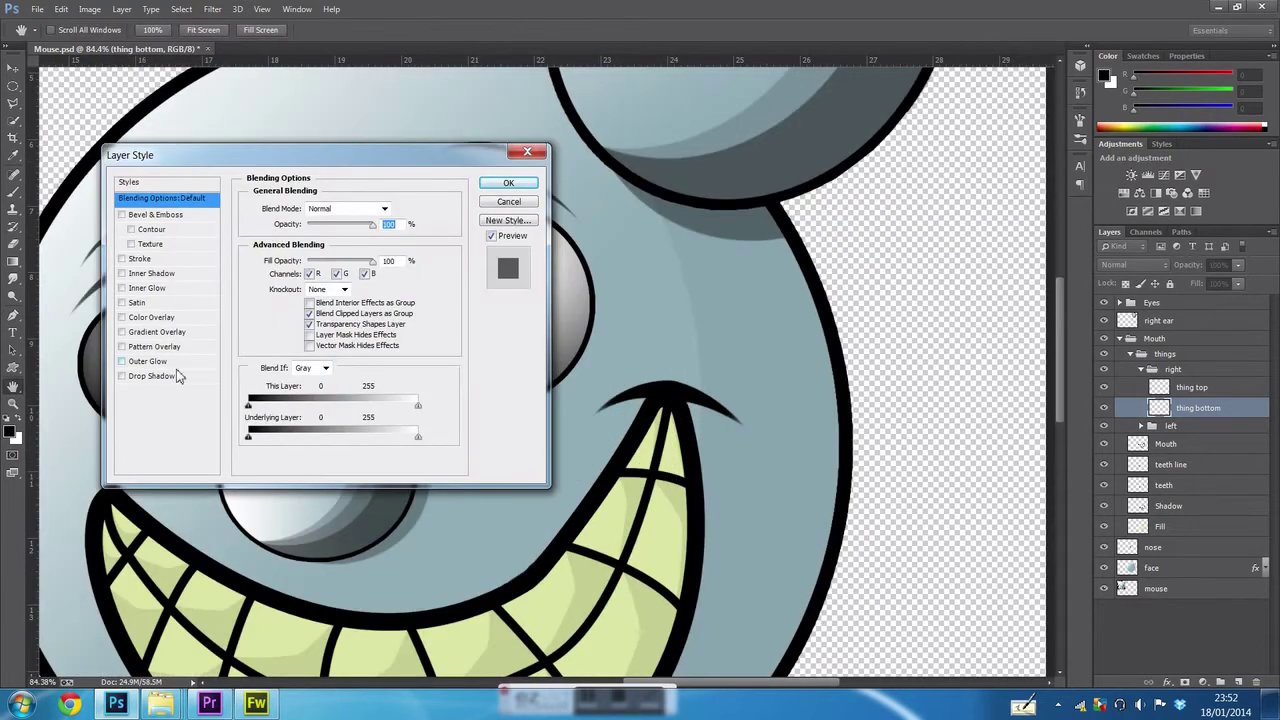
pyautogui.click(152, 376)
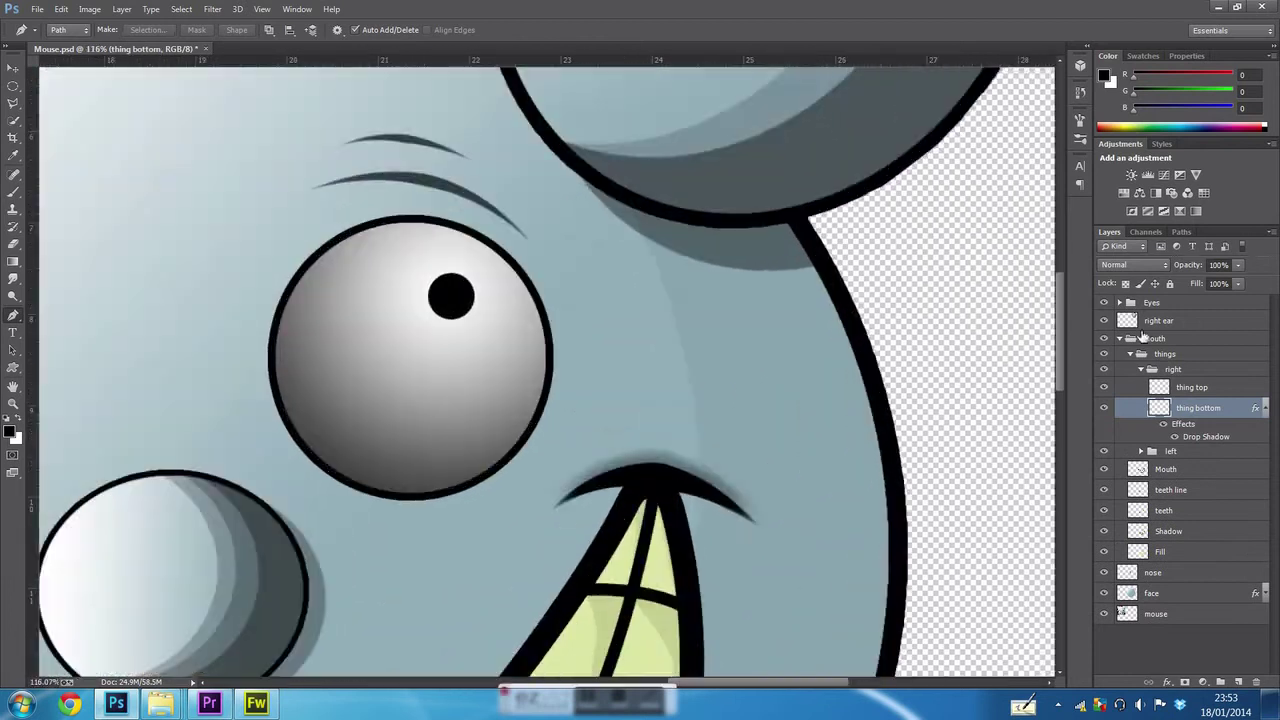
pyautogui.click(1191, 387)
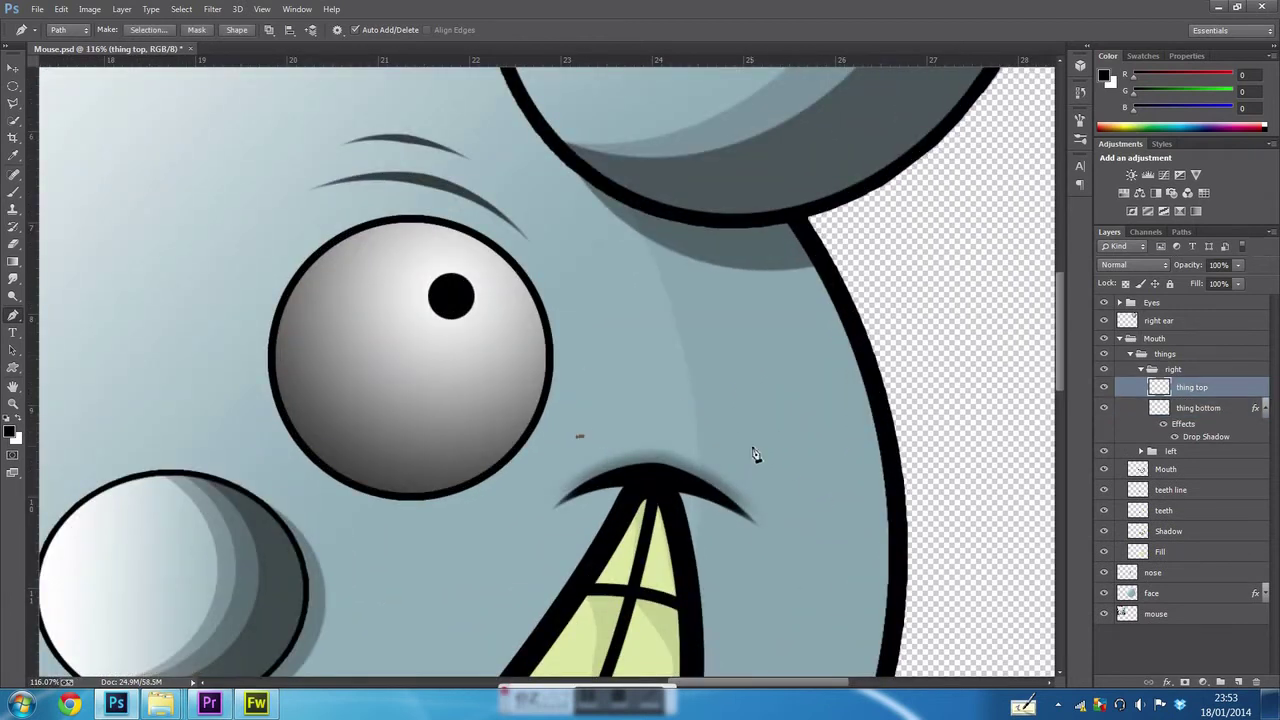
pyautogui.keyDown('alt'); pyautogui.scroll(-5, 600, 420); pyautogui.keyUp('alt')
pyautogui.keyDown('alt'); pyautogui.scroll(3, 600, 420); pyautogui.keyUp('alt')
pyautogui.press('b')
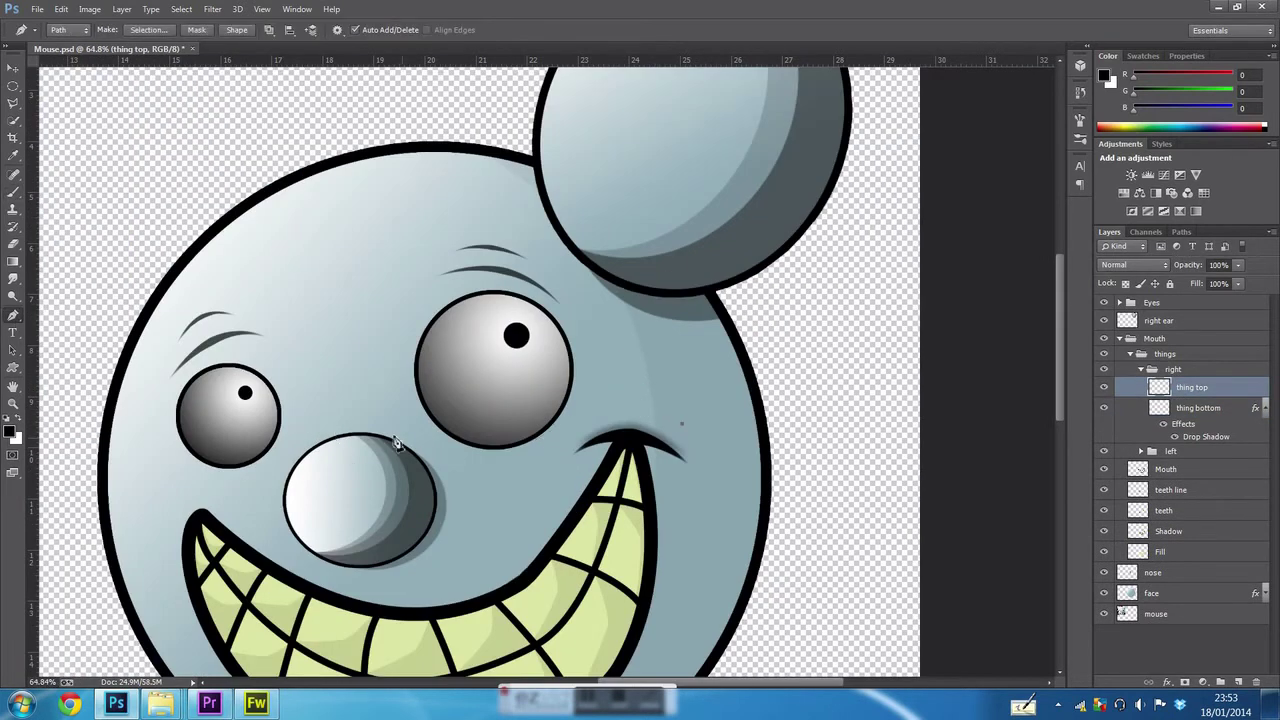
# - Draw a curved crease path above the mouth corner and turn it into a trimming selection
pyautogui.click(685, 430)
pyautogui.moveTo(588, 413); pyautogui.dragTo(528, 455)
pyautogui.press('e')
pyautogui.keyDown('alt'); pyautogui.scroll(8, 450, 400); pyautogui.keyUp('alt')
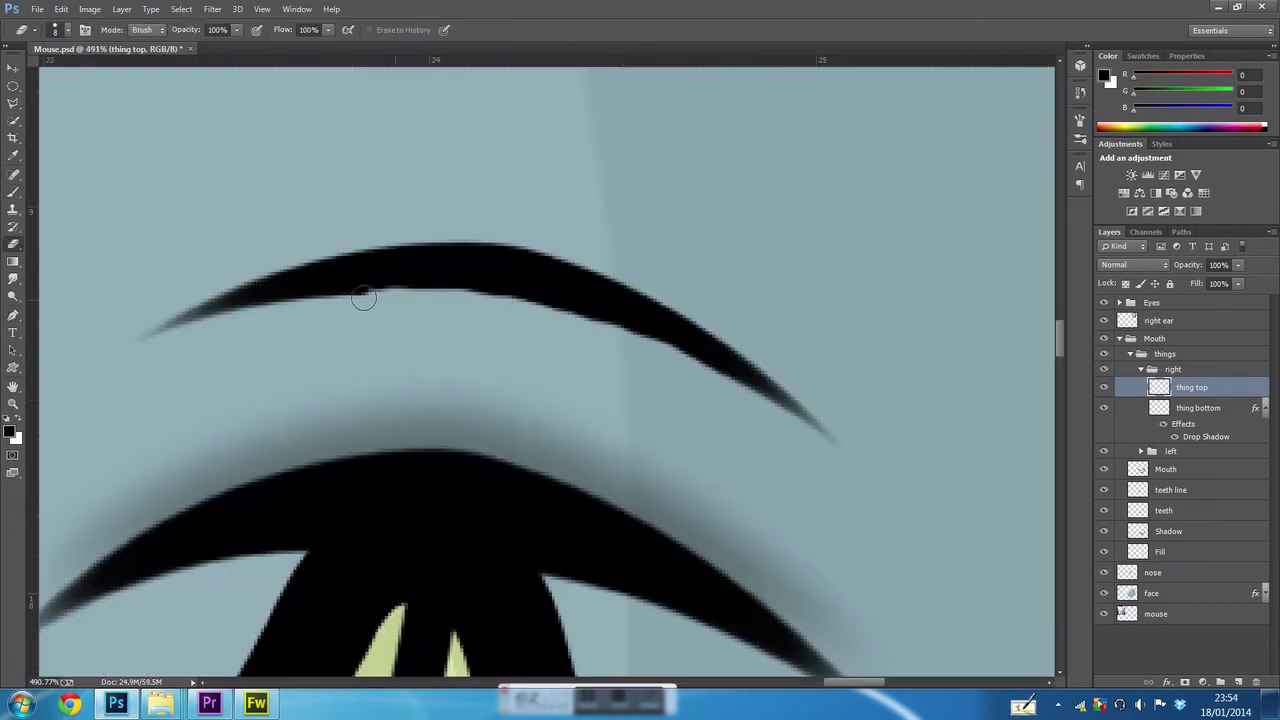
pyautogui.rightClick(166, 137)
pyautogui.press('Return')
pyautogui.press('v')
pyautogui.press('m')
pyautogui.moveTo(620, 349); pyautogui.dragTo(618, 340)
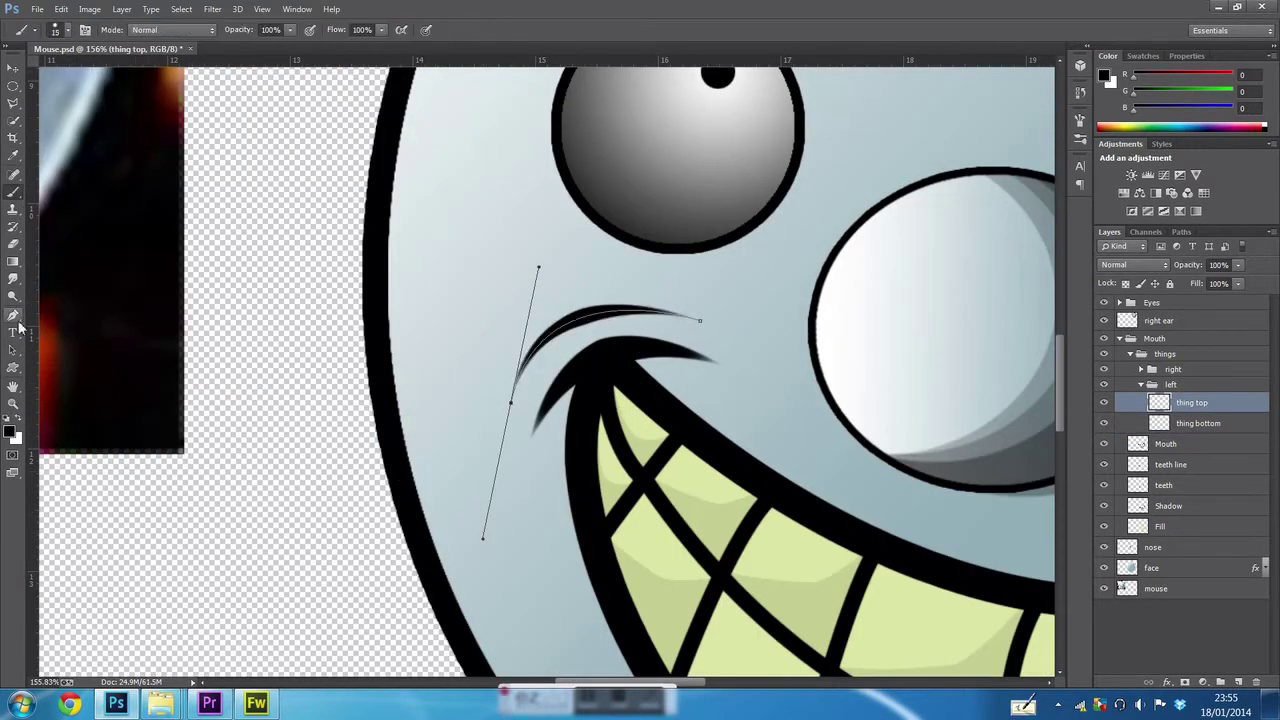
# - Convert the left crease path to a selection, shift it over the line and trim it
pyautogui.click(13, 315)
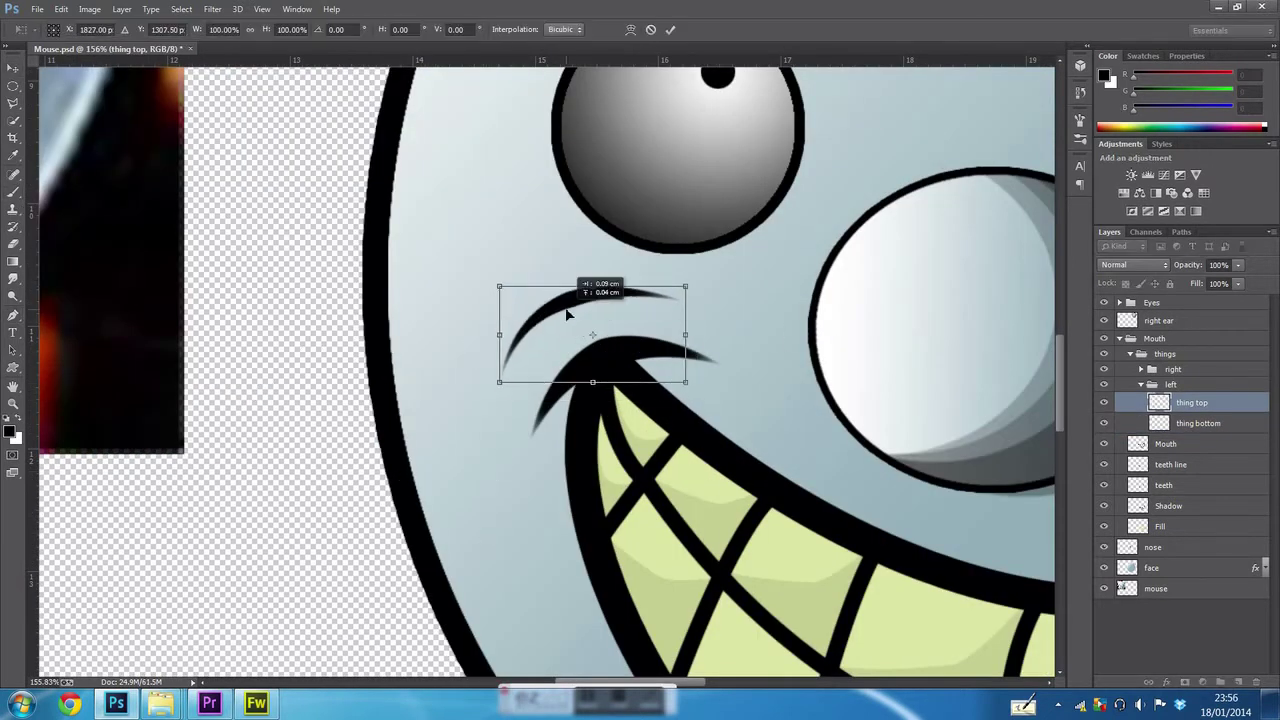
pyautogui.scroll(2, 557, 334)
pyautogui.scroll(3, 466, 457)
pyautogui.press('Return')
pyautogui.press('m')
pyautogui.moveTo(490, 306); pyautogui.dragTo(500, 332)
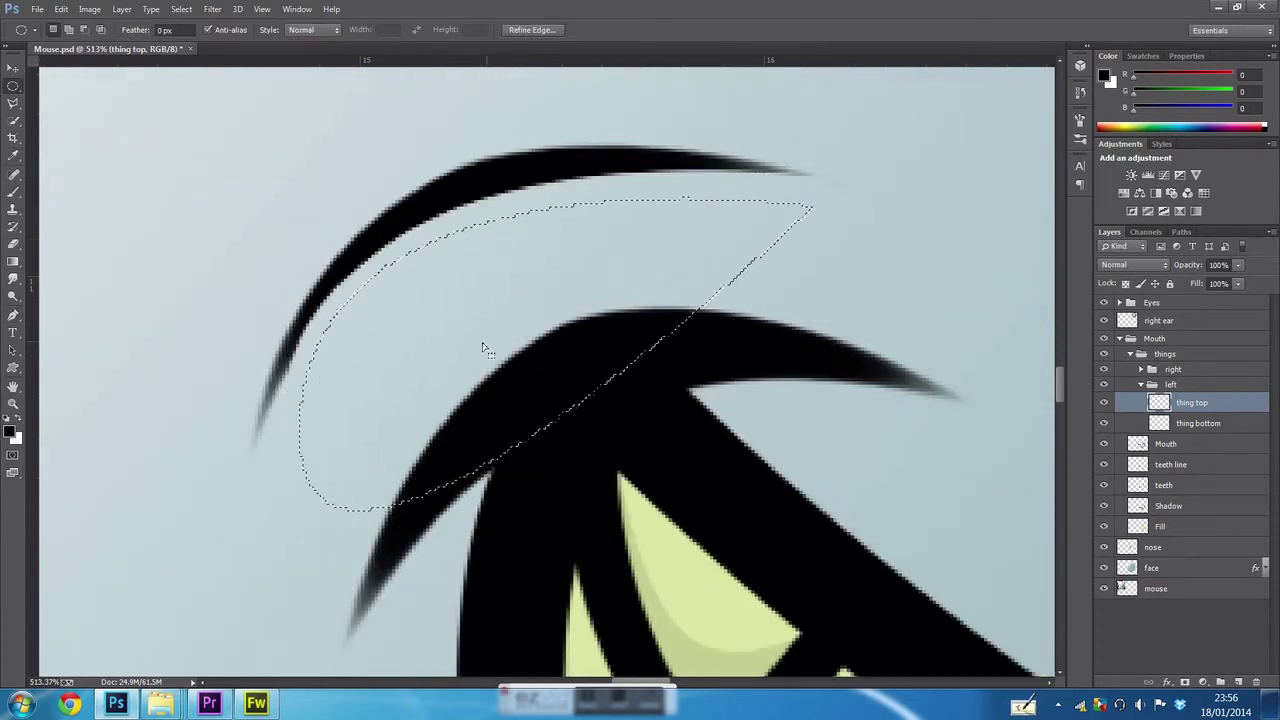
pyautogui.hotkey('ctrl', 'd')
pyautogui.scroll(4, 470, 340)
# - Collapse the things and Mouth groups, then create and rename a new layer group
pyautogui.press('b')
pyautogui.scroll(-5, 440, 345)
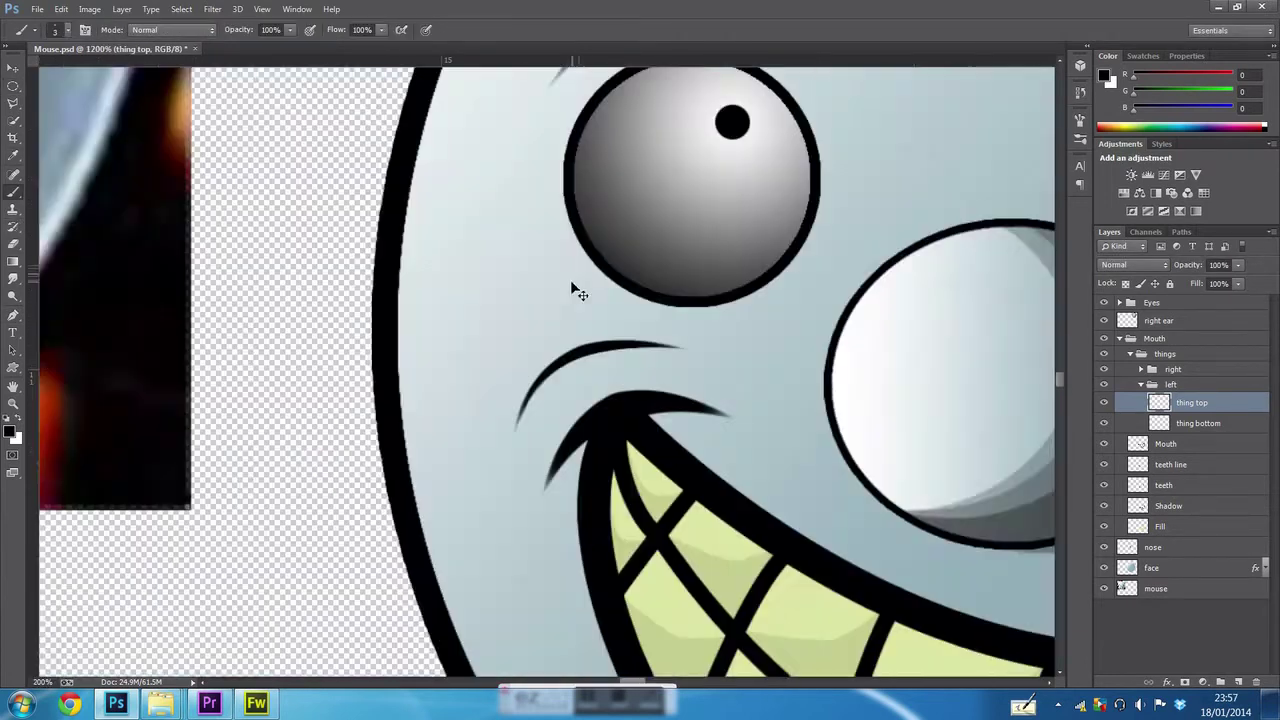
pyautogui.scroll(-4, 571, 286)
pyautogui.scroll(-4, 571, 371)
pyautogui.click(1130, 354)
pyautogui.click(1119, 338)
pyautogui.press('Return')
pyautogui.doubleClick(1160, 317)
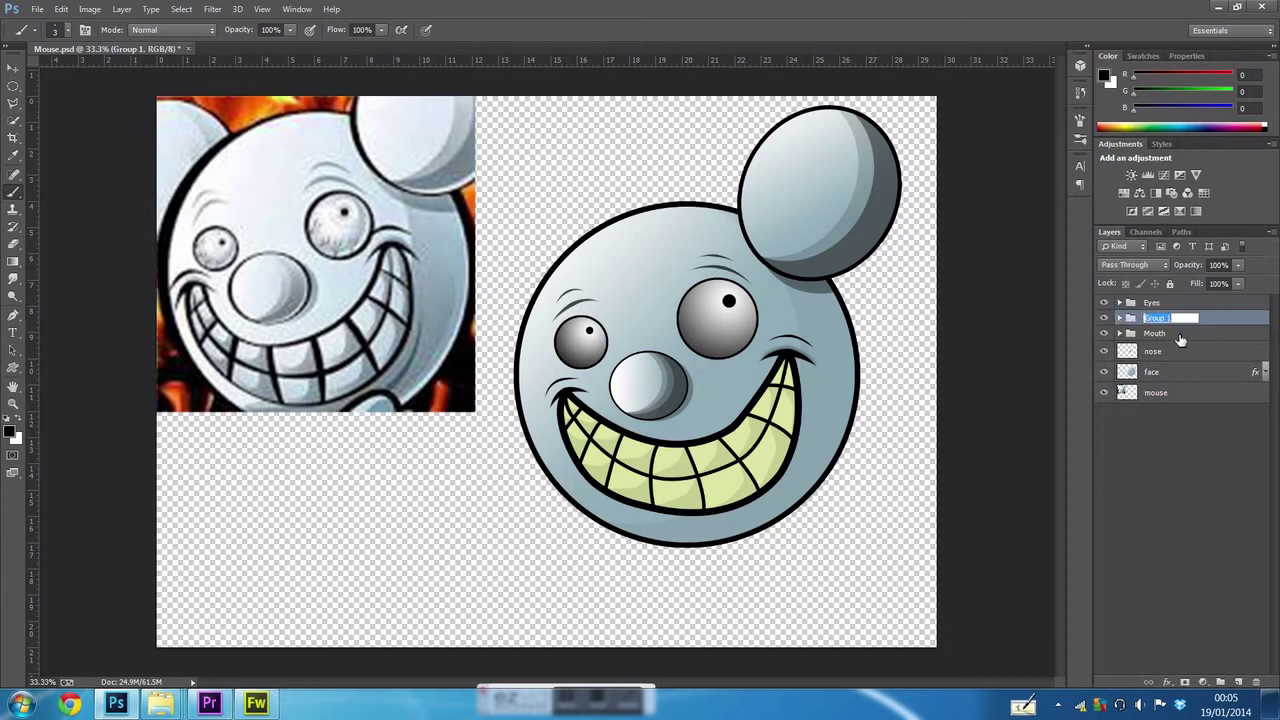
# - On the Left ear layer, fill an ellipse at the upper left with a grey gradient
pyautogui.click(1119, 317)
pyautogui.click(1193, 357)
pyautogui.press('m')
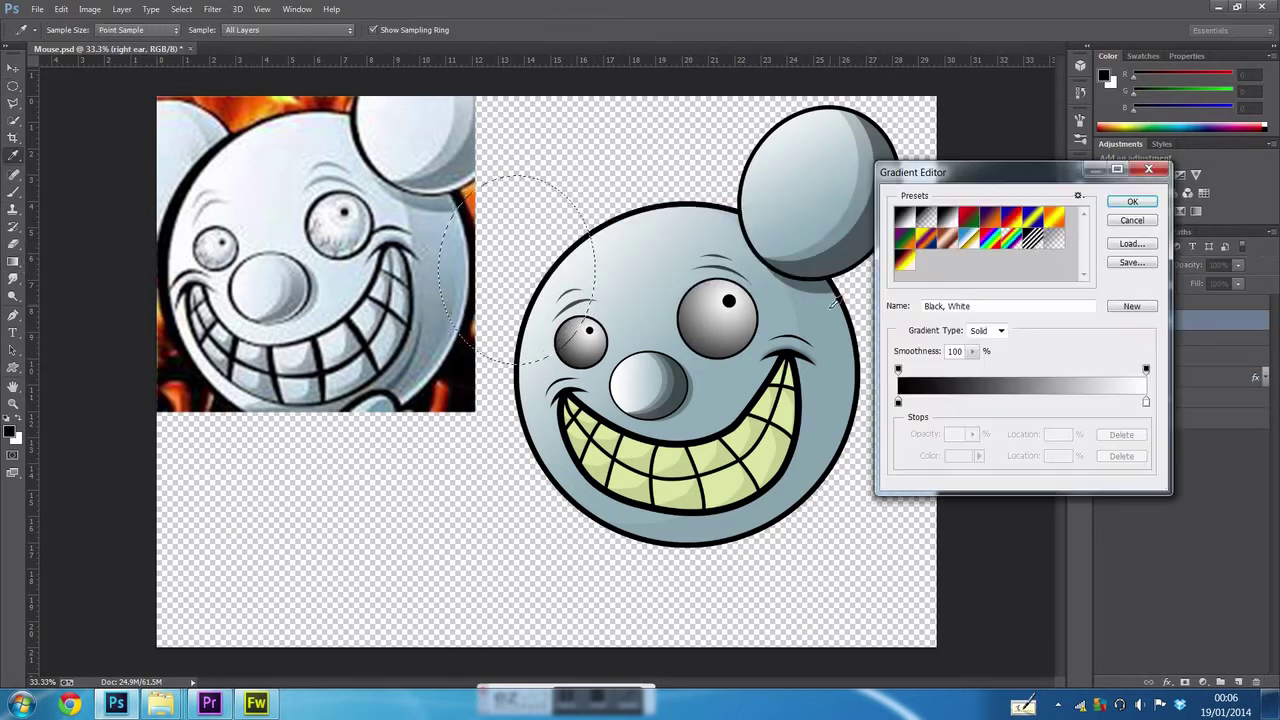
pyautogui.click(1132, 201)
pyautogui.moveTo(520, 200); pyautogui.dragTo(470, 330)
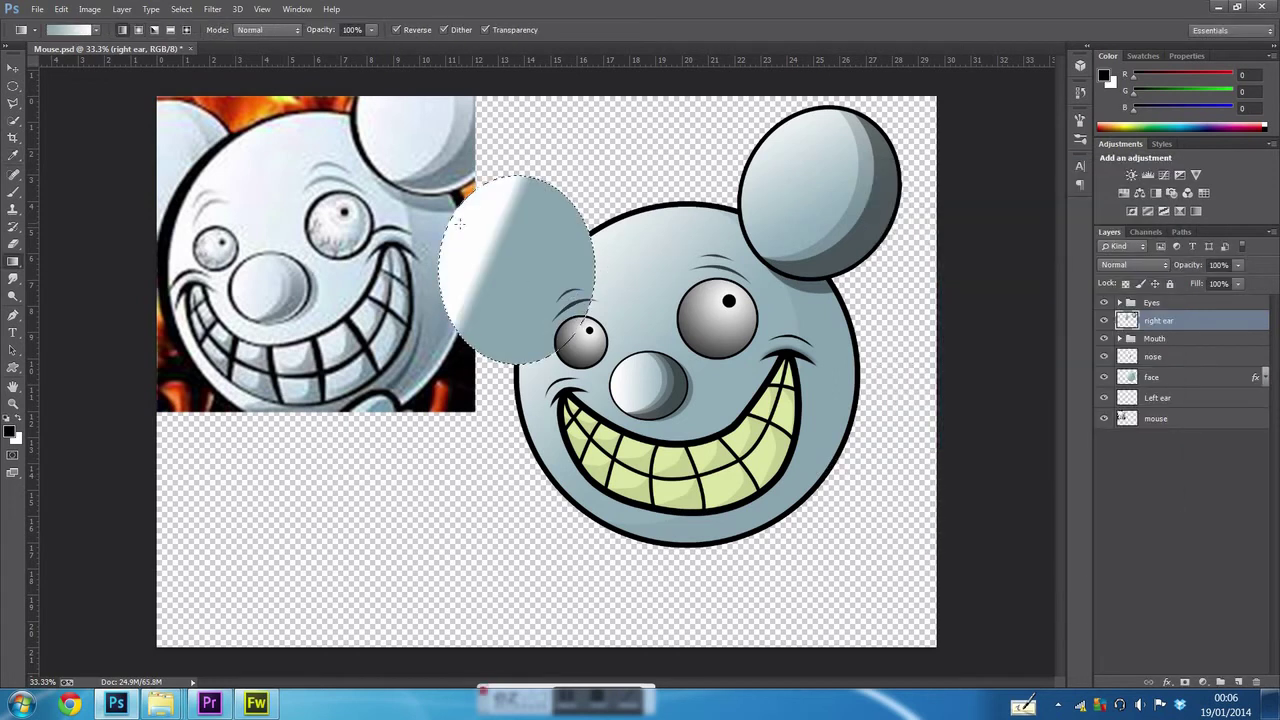
pyautogui.moveTo(560, 330); pyautogui.dragTo(427, 207)
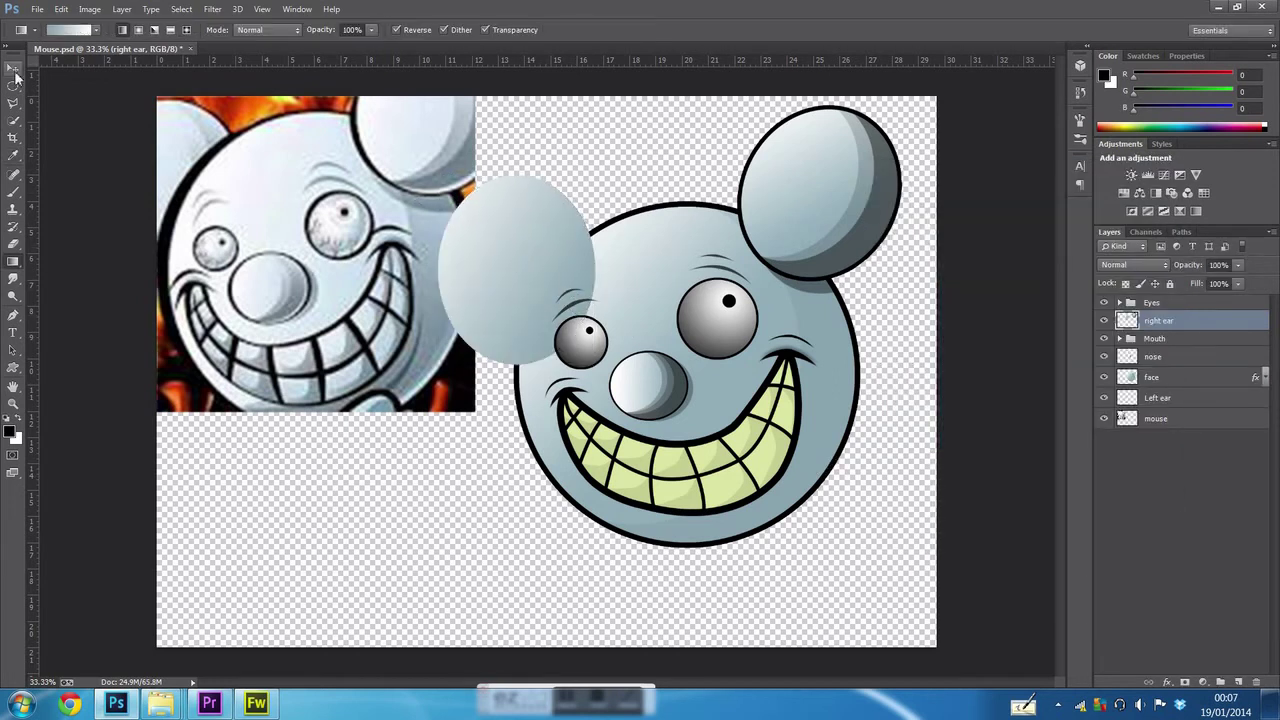
# - Add a stroke outline in the Left ear layer's style
pyautogui.press('v')
pyautogui.hotkey('ctrl', 'z')
pyautogui.doubleClick(1173, 400)
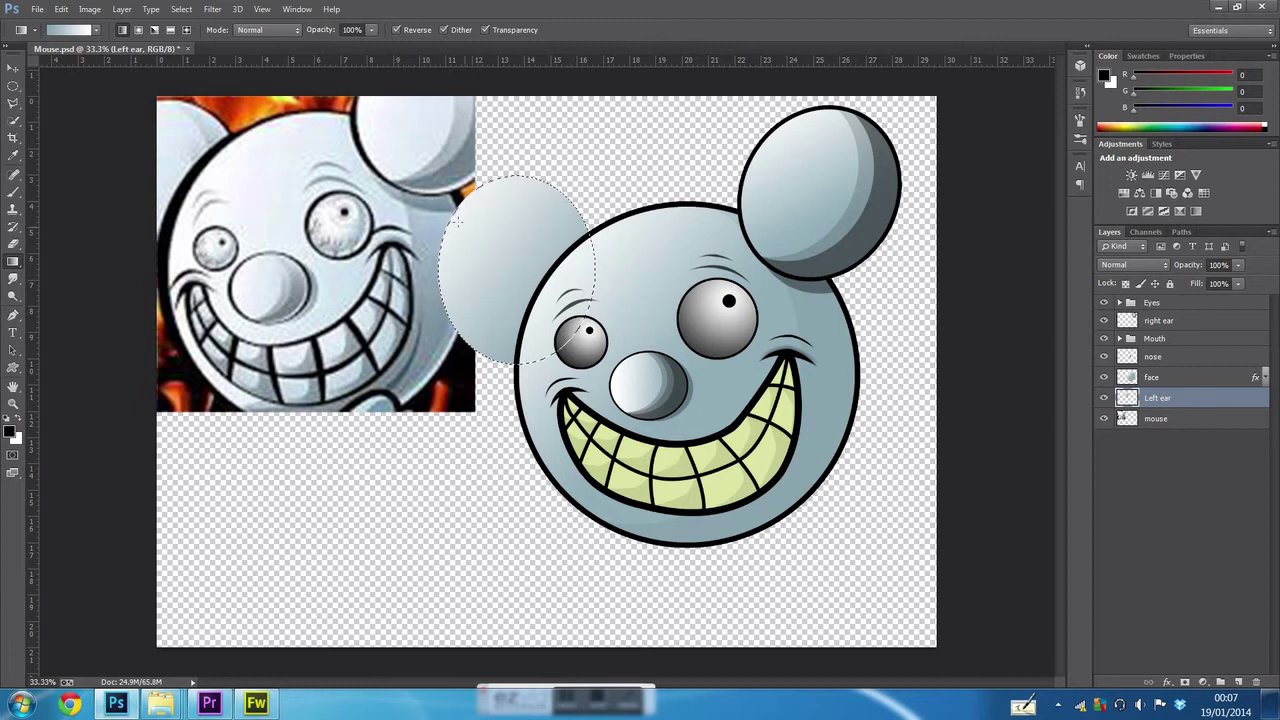
pyautogui.click(465, 371)
# - Apply the ear style and rotate the left ear outward into place
pyautogui.click(834, 295)
pyautogui.hotkey('ctrl', 't')
pyautogui.moveTo(520, 250); pyautogui.dragTo(524, 228)
pyautogui.press('Return')
# - Give the left ear a light blue-grey inner shadow
pyautogui.doubleClick(1173, 398)
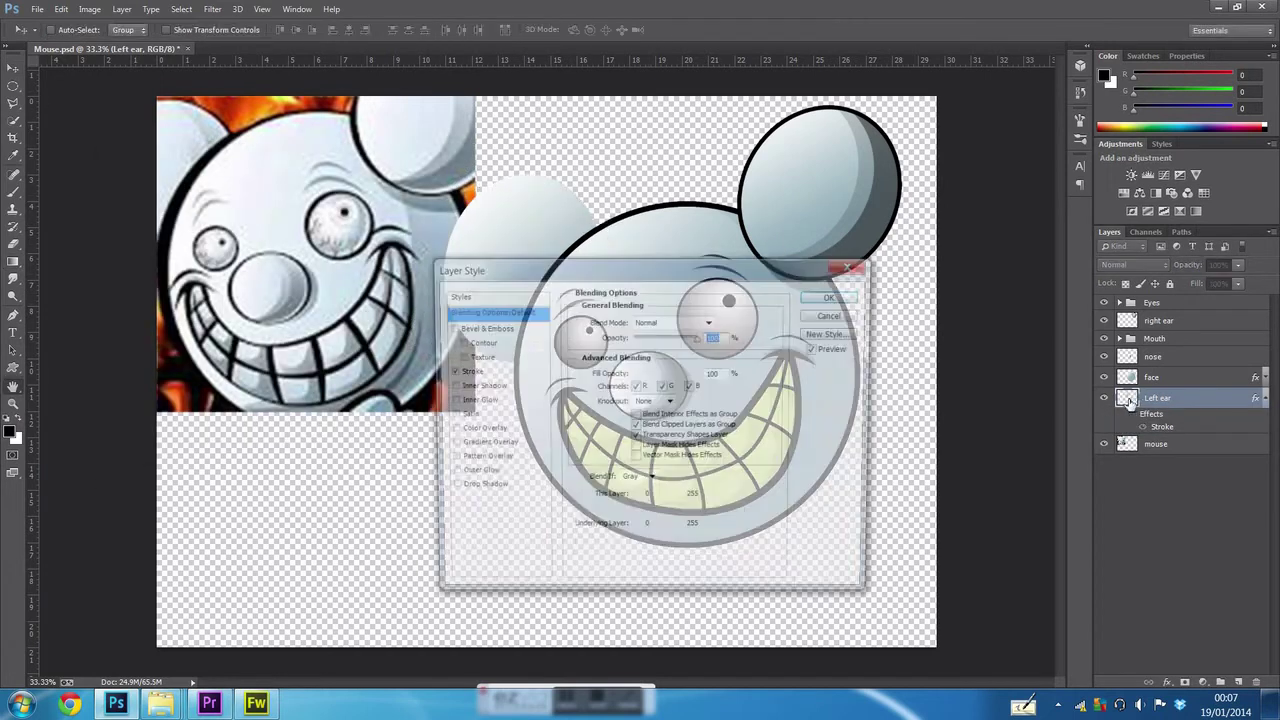
pyautogui.click(397, 573)
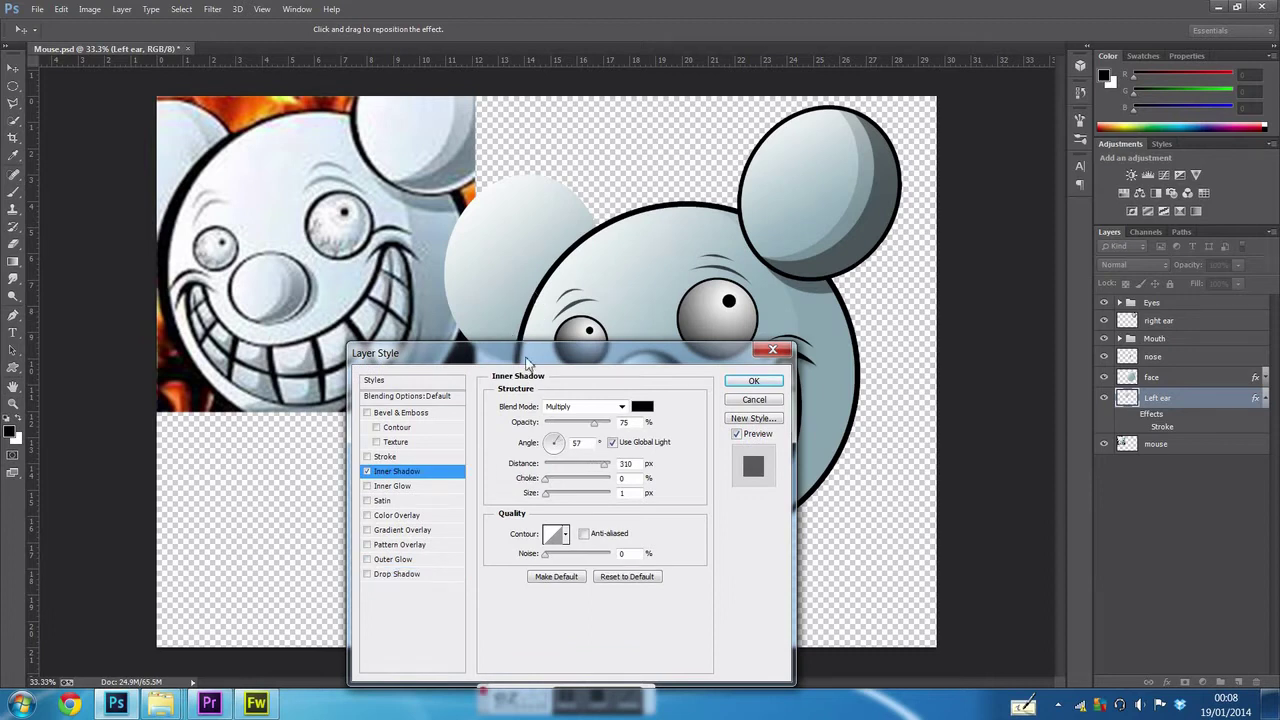
pyautogui.moveTo(527, 360); pyautogui.dragTo(222, 342)
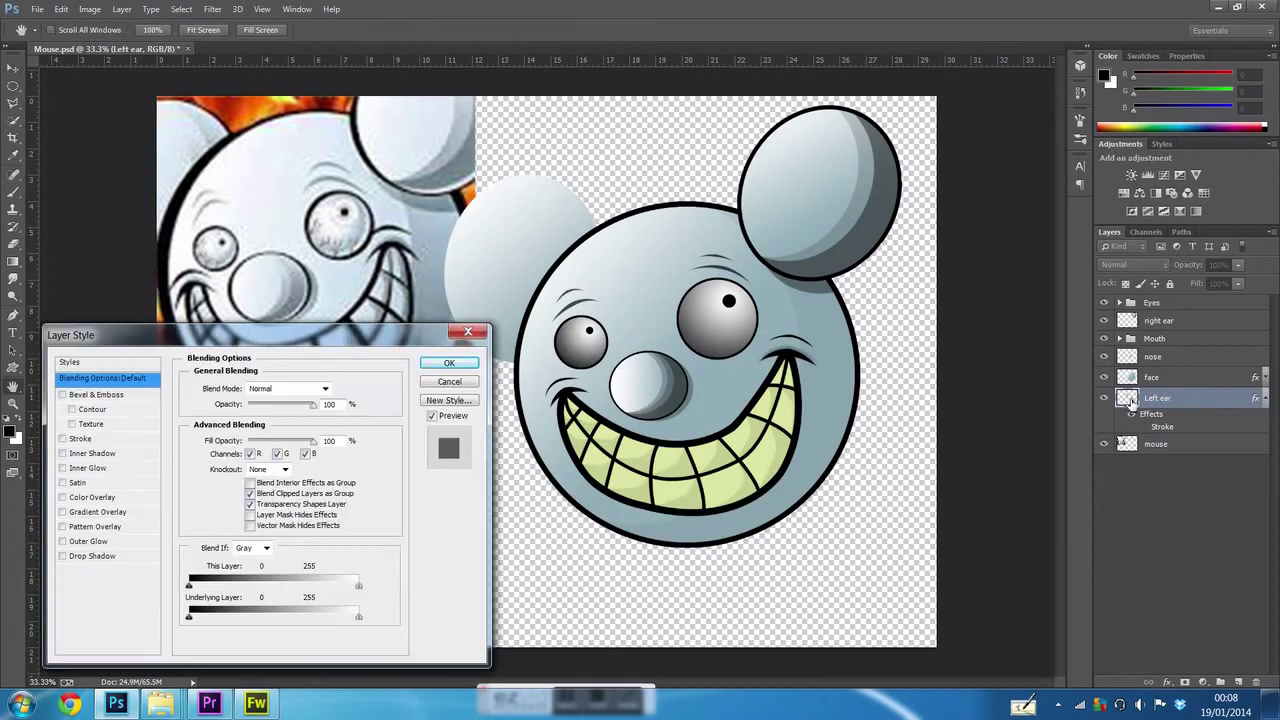
pyautogui.moveTo(564, 257); pyautogui.dragTo(531, 260)
pyautogui.click(337, 388)
pyautogui.click(567, 260)
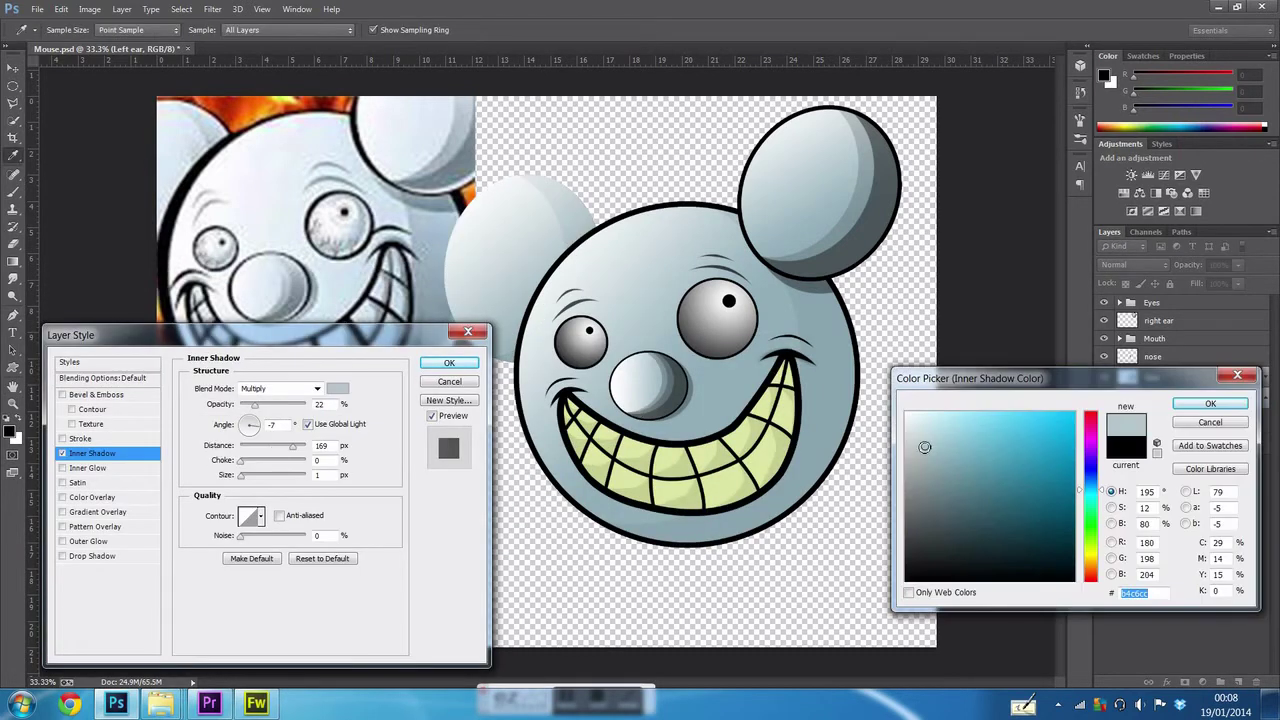
pyautogui.press('Return')
pyautogui.press('Return')
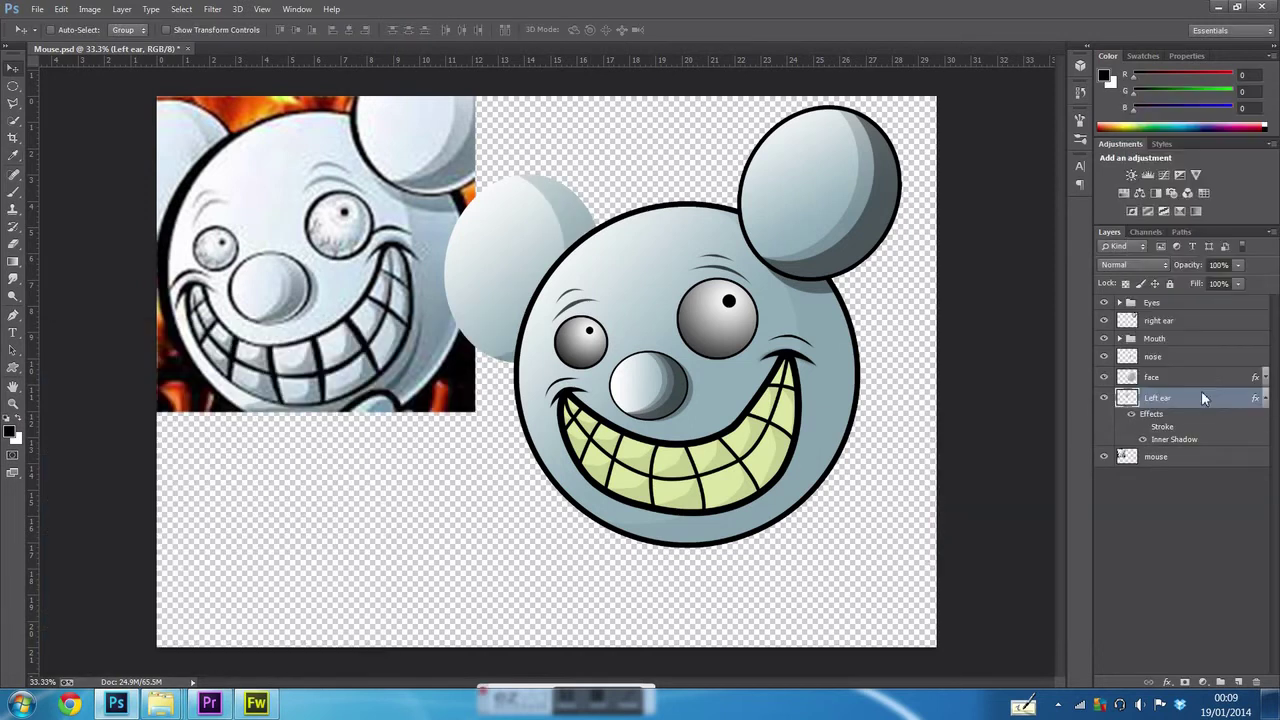
# - Turn on the left ear's stroke outline and shift the whole mouse head right
pyautogui.scroll(3, 514, 329)
pyautogui.scroll(-2, 484, 255)
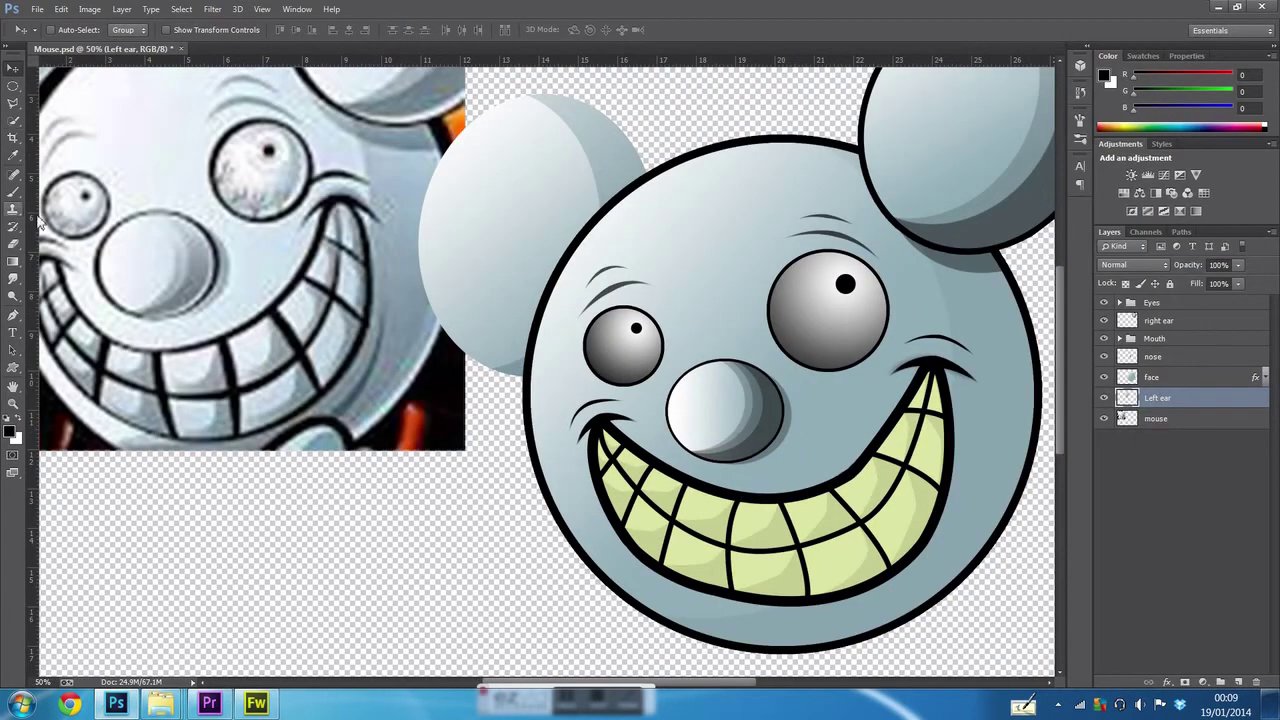
pyautogui.click(148, 443)
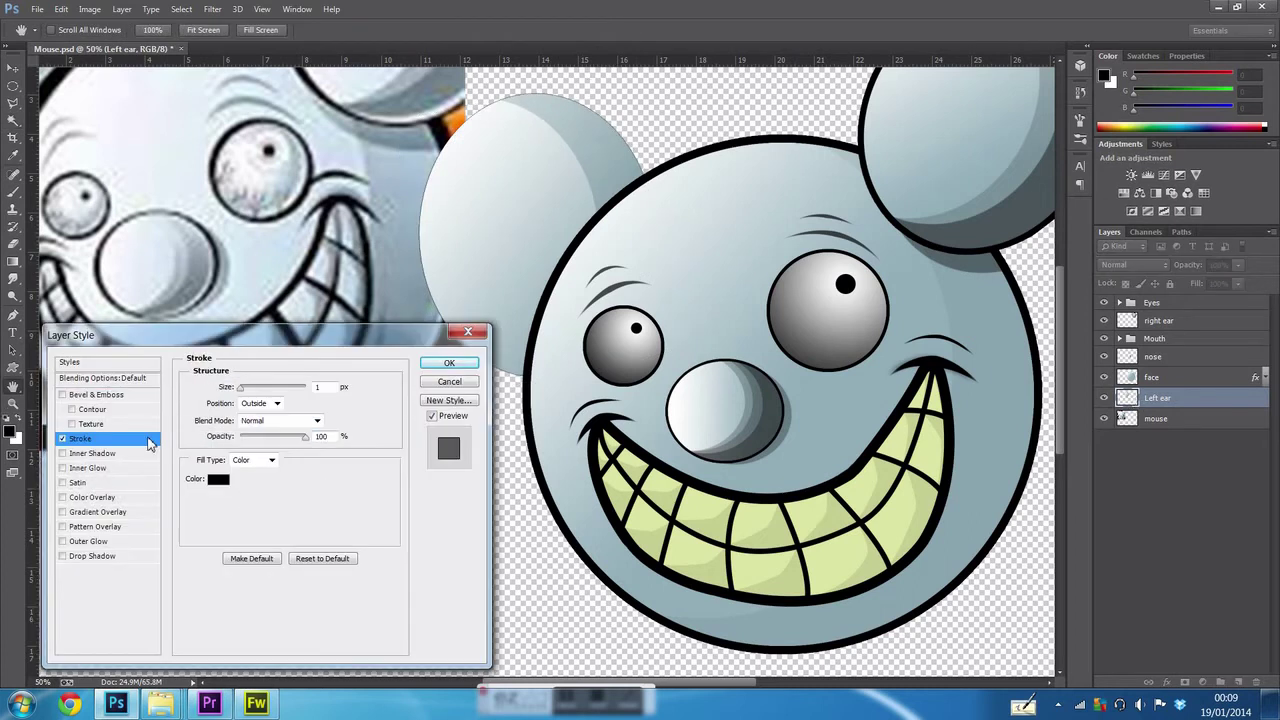
pyautogui.press('Return')
pyautogui.hotkey('ctrl', '-')
pyautogui.press('v')
pyautogui.keyDown('shift'); pyautogui.click(1150, 302); pyautogui.keyUp('shift')
pyautogui.moveTo(822, 344)
pyautogui.mouseDown()
pyautogui.moveTo(852, 354)
pyautogui.moveTo(840, 358)
pyautogui.mouseUp()
# - Create an Arm layer with a blue-grey gradient ellipse below the grin, transformed into place
pyautogui.press('m')
pyautogui.hotkey('ctrl', 'shift', 'n')
pyautogui.write('Arm')
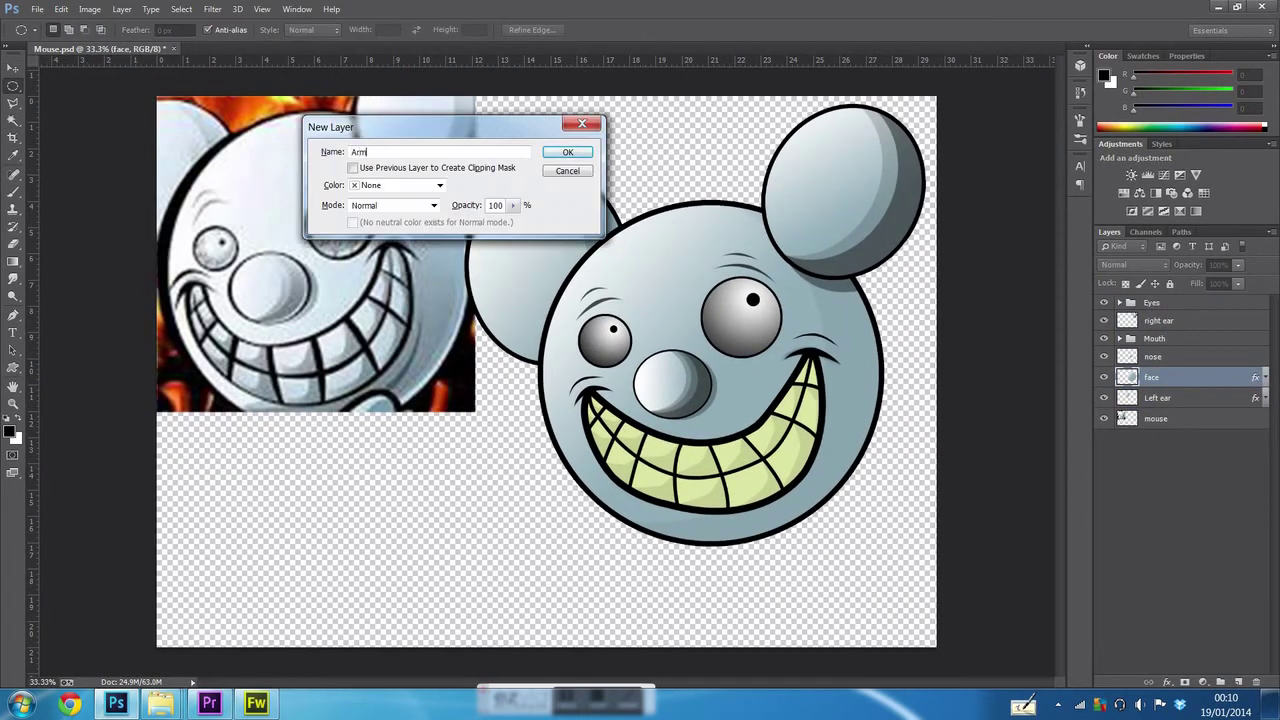
pyautogui.press('Return')
pyautogui.moveTo(650, 555); pyautogui.dragTo(707, 490)
pyautogui.press('g')
pyautogui.moveTo(760, 532)
pyautogui.mouseDown()
pyautogui.moveTo(790, 570)
pyautogui.moveTo(800, 556)
pyautogui.moveTo(770, 530)
pyautogui.mouseUp()
pyautogui.hotkey('ctrl', 't')
pyautogui.press('Return')
# - Give the Arm layer a stroke outline and an inner shadow
pyautogui.doubleClick(1190, 376)
pyautogui.click(451, 366)
pyautogui.click(13, 68)
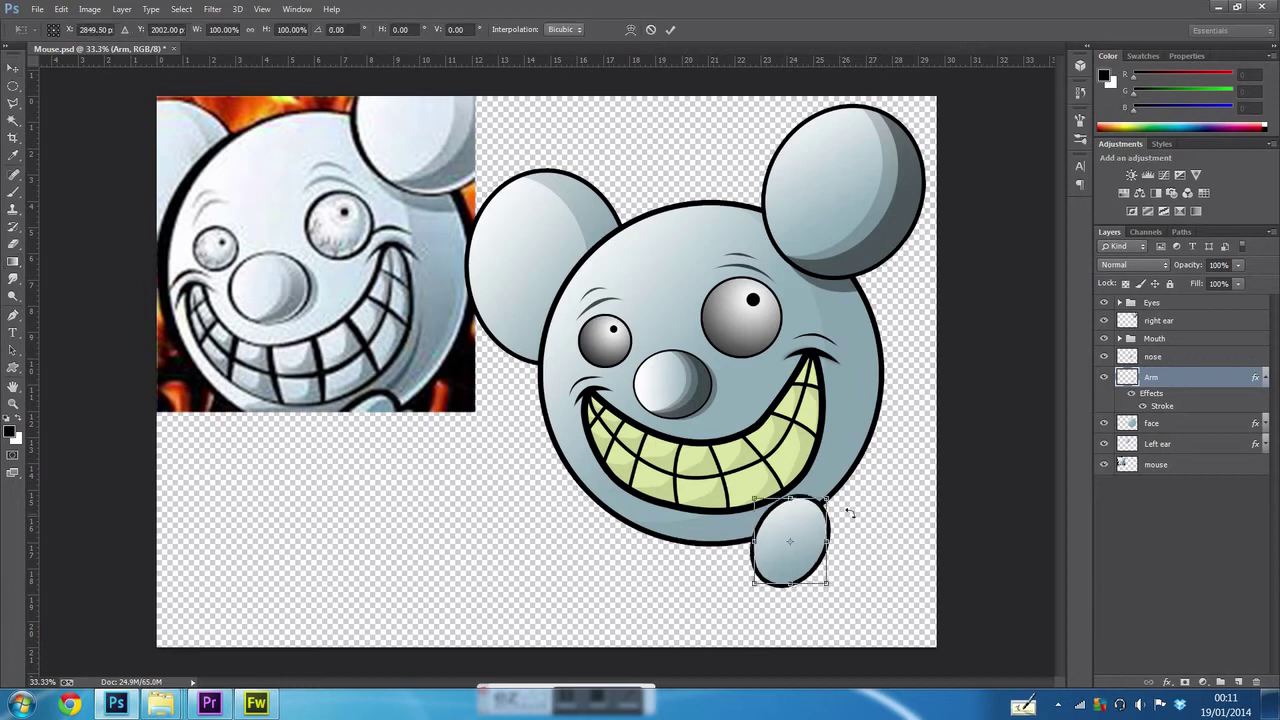
pyautogui.click(114, 453)
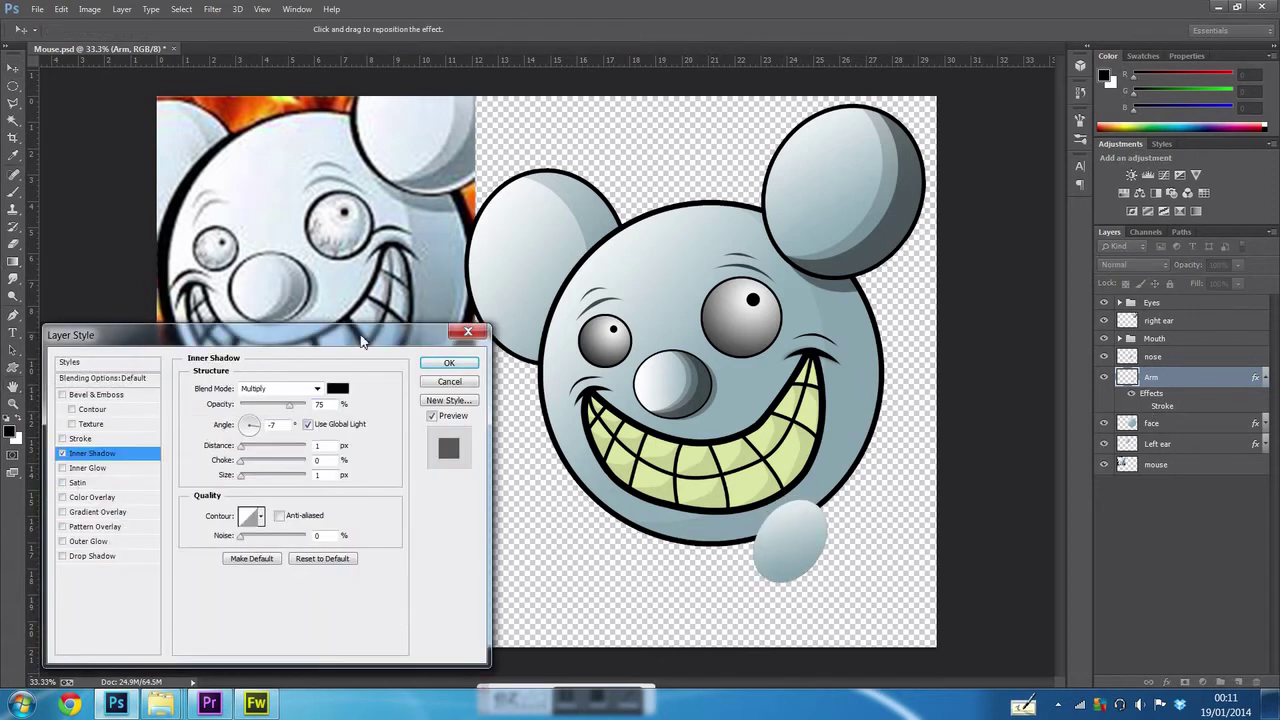
pyautogui.press('Escape')
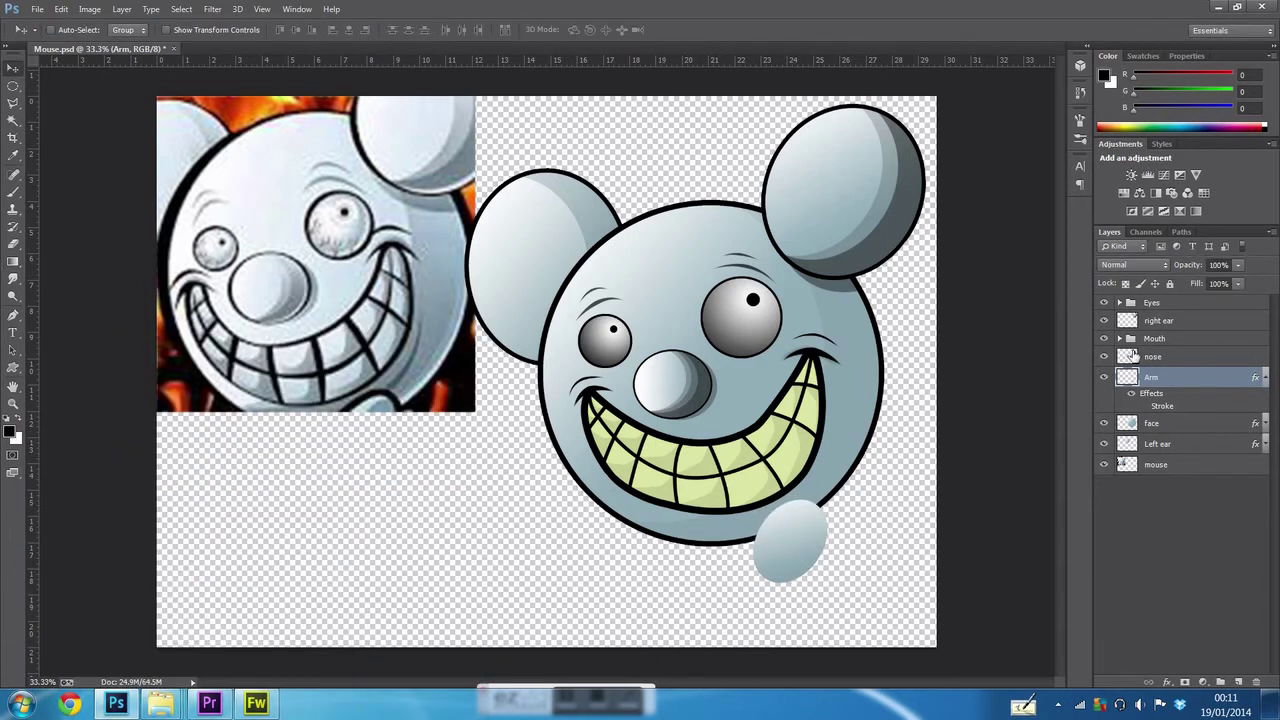
pyautogui.click(1154, 338)
pyautogui.doubleClick(1182, 381)
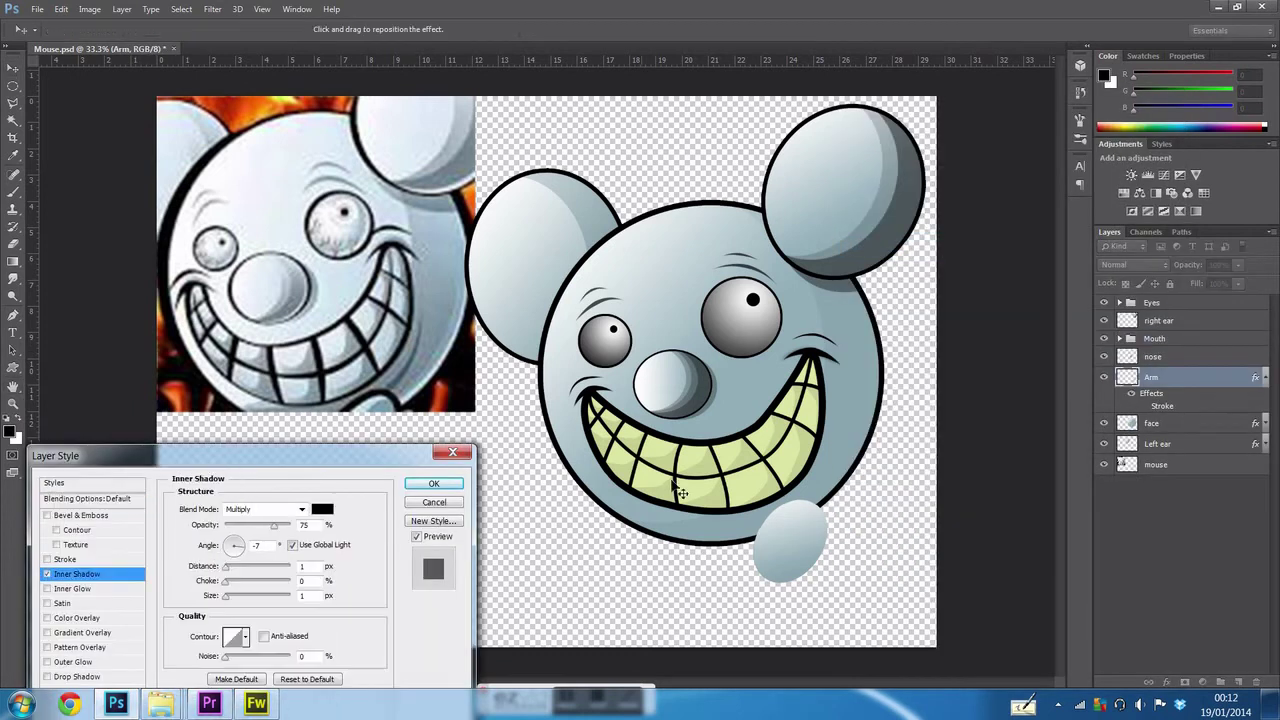
pyautogui.click(434, 502)
# - Group the arm layer and add a new layer named 'shadow' inside the group
pyautogui.hotkey('ctrl', 'g')
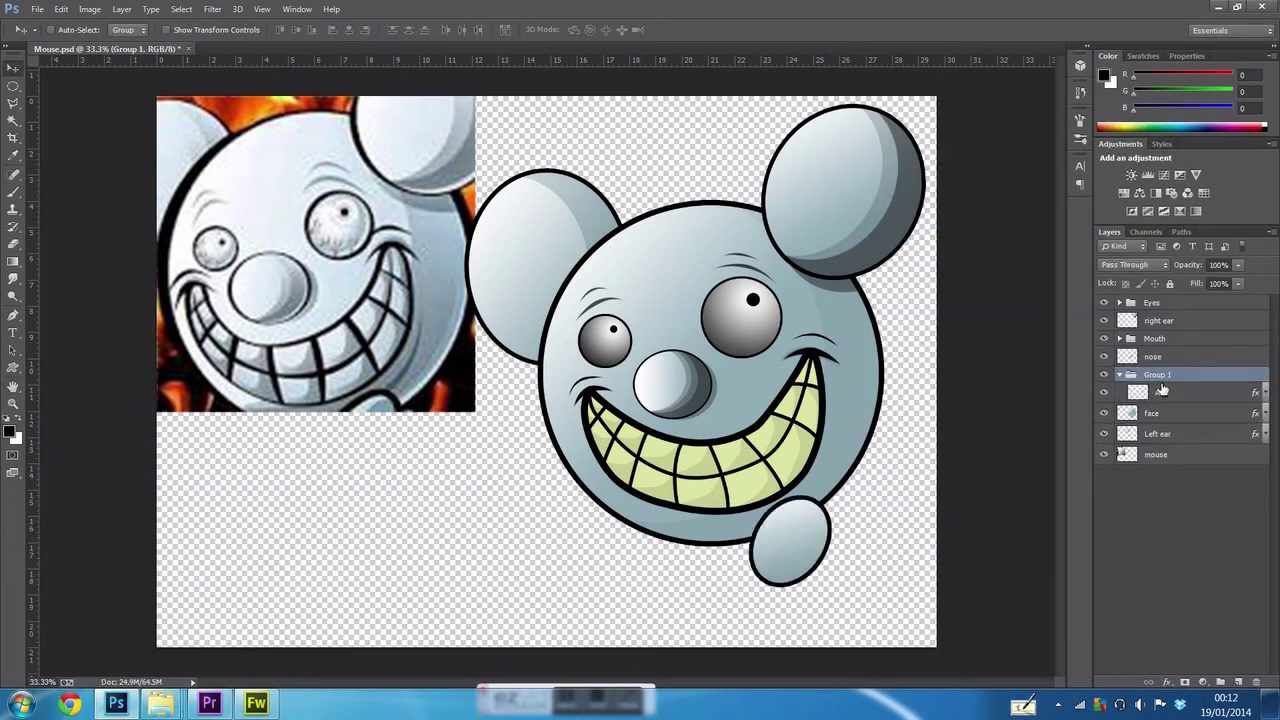
pyautogui.press('Return')
pyautogui.hotkey('ctrl', 'shift', 'n')
pyautogui.write('shadow')
pyautogui.press('Return')
# - Add a new layer above the face and rename it 'Casual line'
pyautogui.press('p')
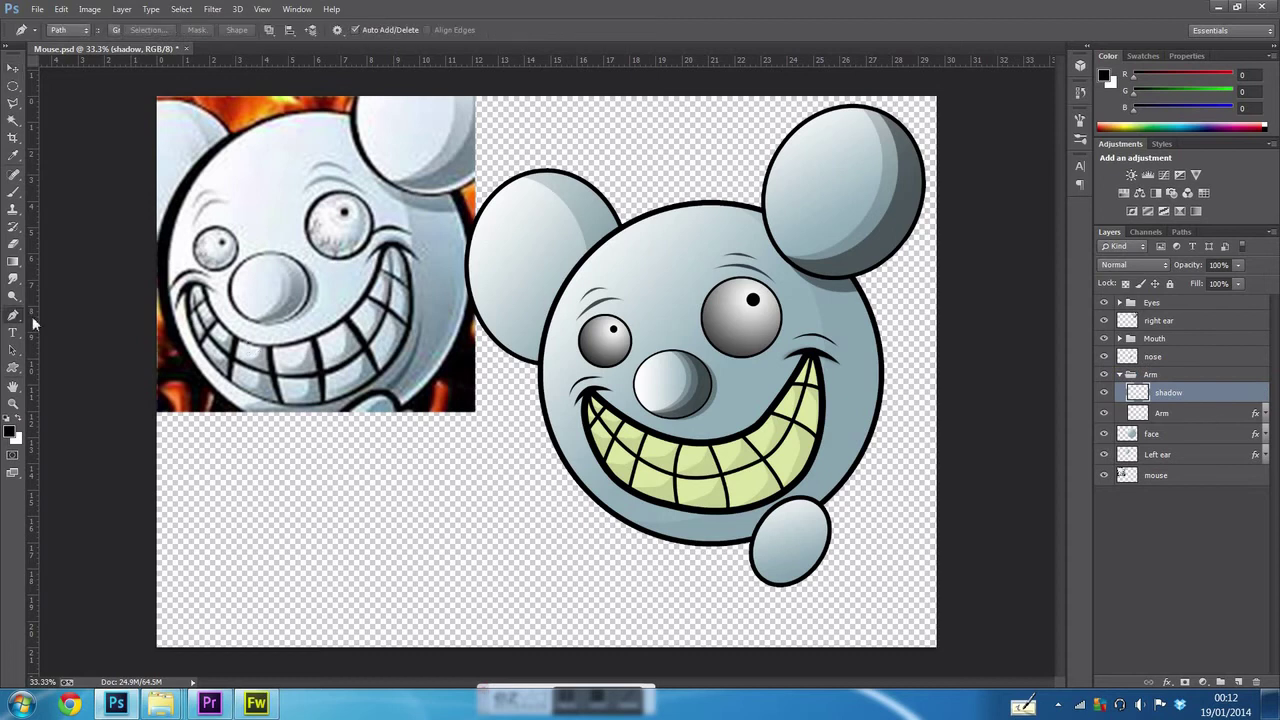
pyautogui.scroll(5, 866, 566)
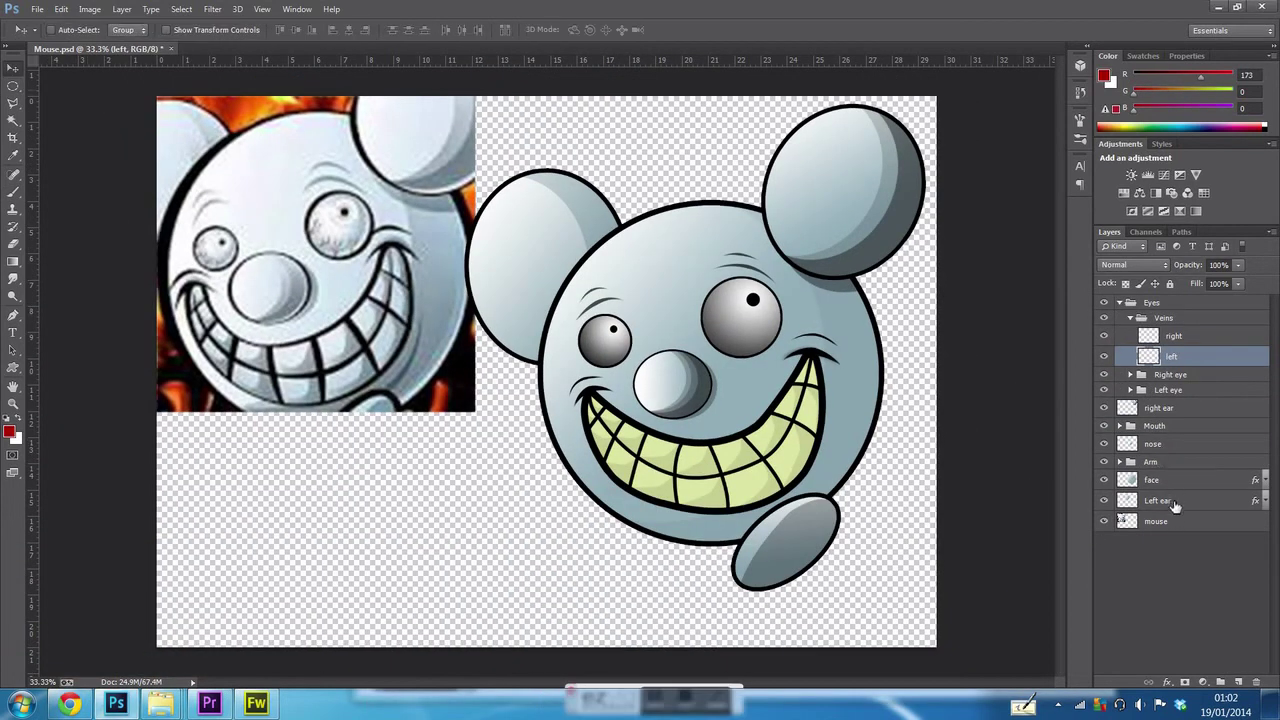
pyautogui.click(1160, 480)
pyautogui.hotkey('ctrl', 'shift', 'alt', 'n')
pyautogui.doubleClick(1160, 480)
pyautogui.write('Ca')
pyautogui.write('p')
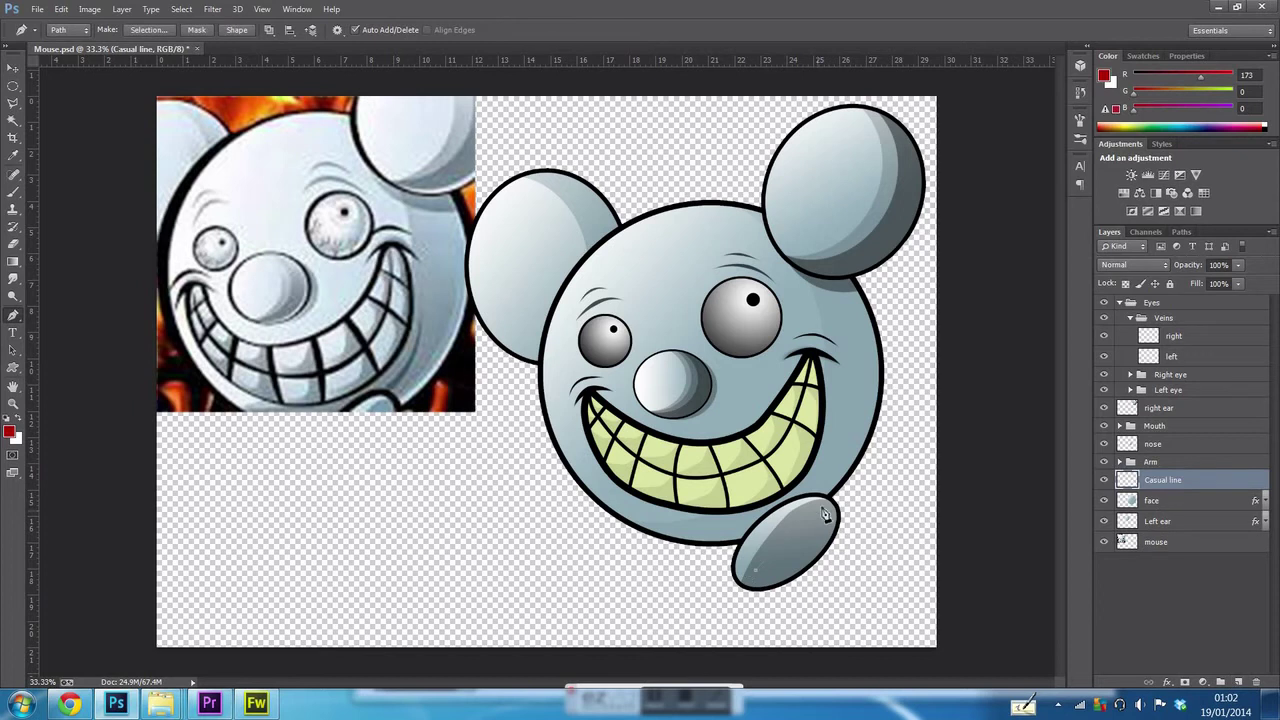
# - Stroke the Pen path beside the face's right edge with the brush, then reset colours to black
pyautogui.rightClick(856, 404)
pyautogui.click(900, 530)
pyautogui.press('Return')
pyautogui.click(16, 193)
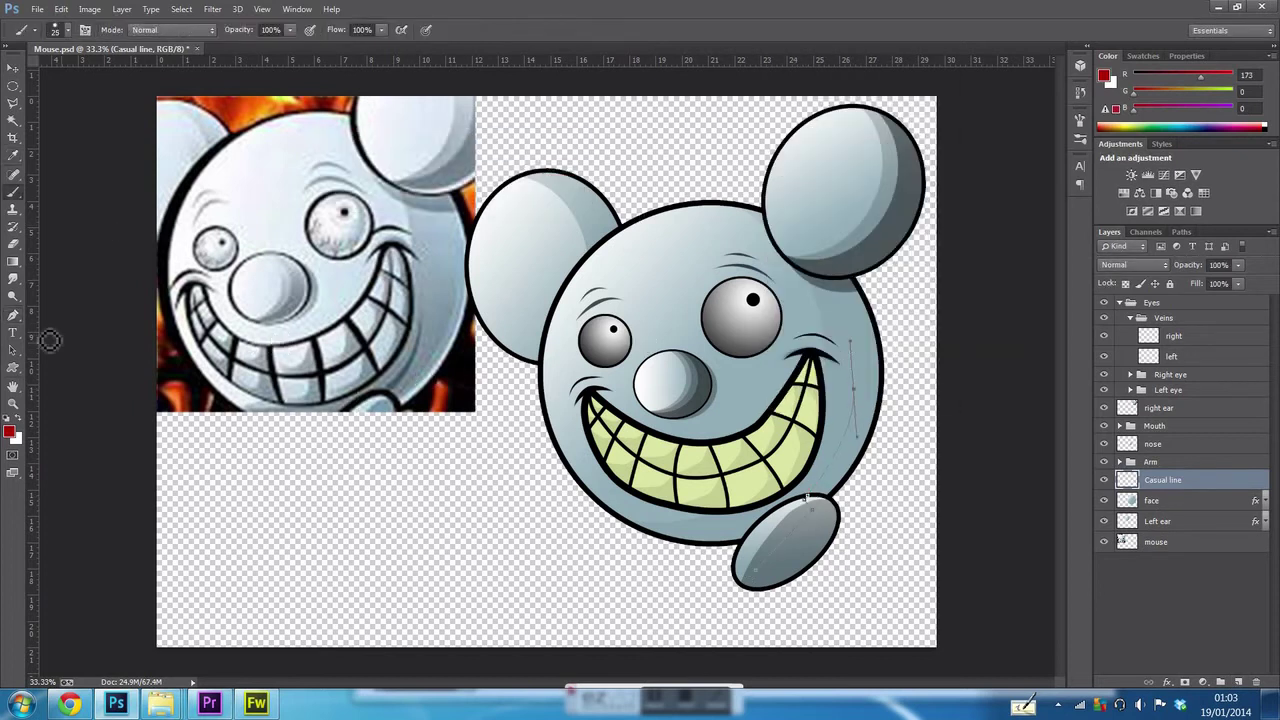
pyautogui.press('d')
pyautogui.press('p')
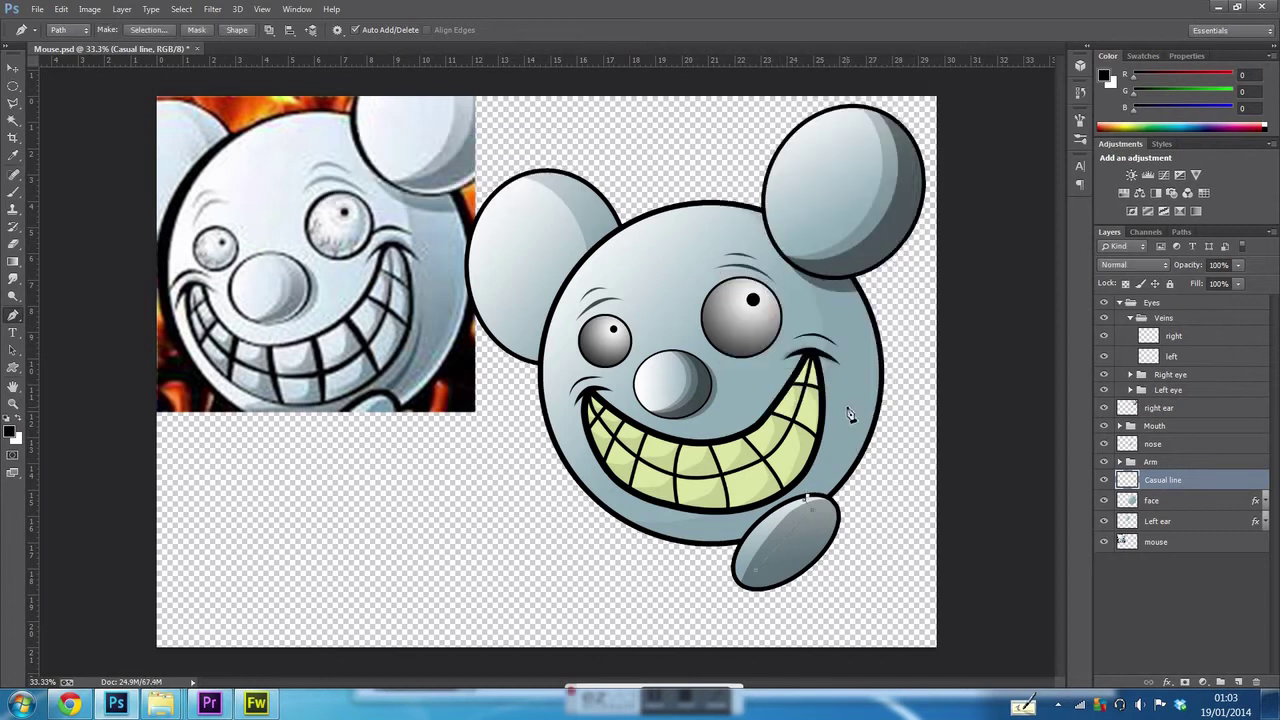
pyautogui.rightClick(395, 79)
pyautogui.press('Escape')
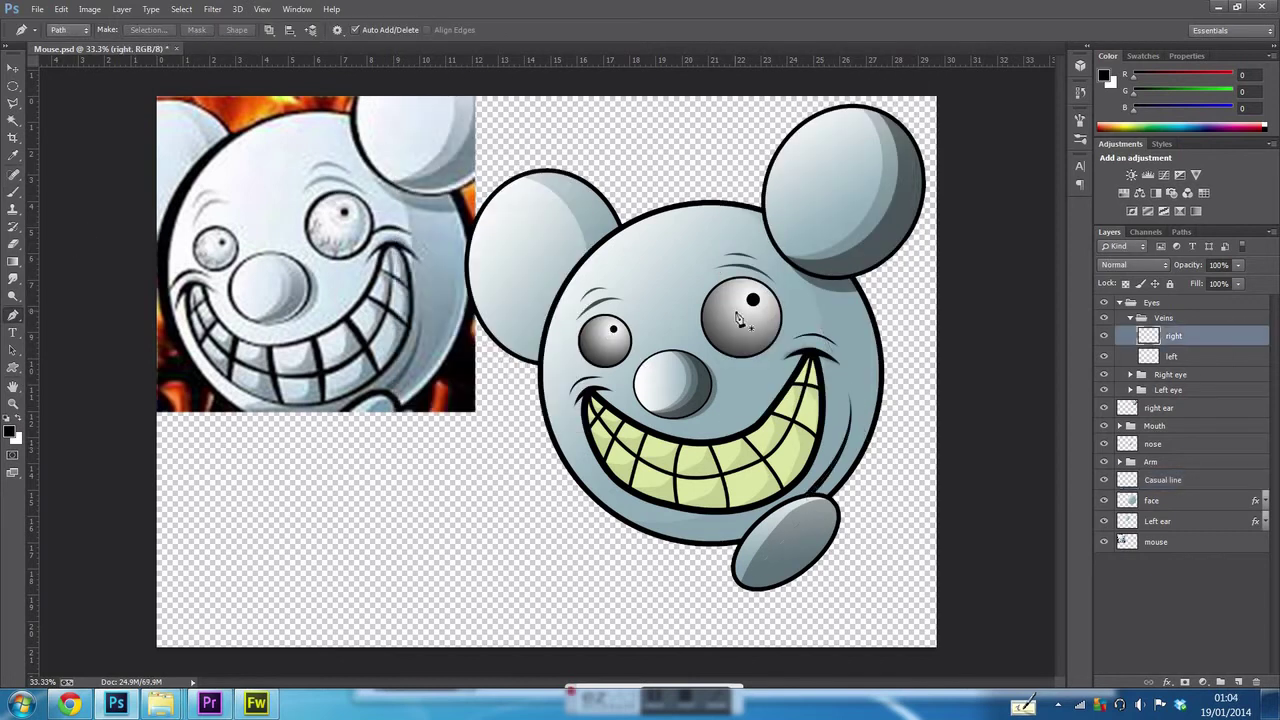
# - Paint red veins across the right eyeball on its veins layer and erase a stray one
pyautogui.click(1173, 336)
pyautogui.scroll(2, 740, 318)
pyautogui.scroll(2, 740, 318)
pyautogui.press('b')
pyautogui.moveTo(498, 478); pyautogui.dragTo(575, 434)
pyautogui.moveTo(605, 472); pyautogui.dragTo(638, 448)
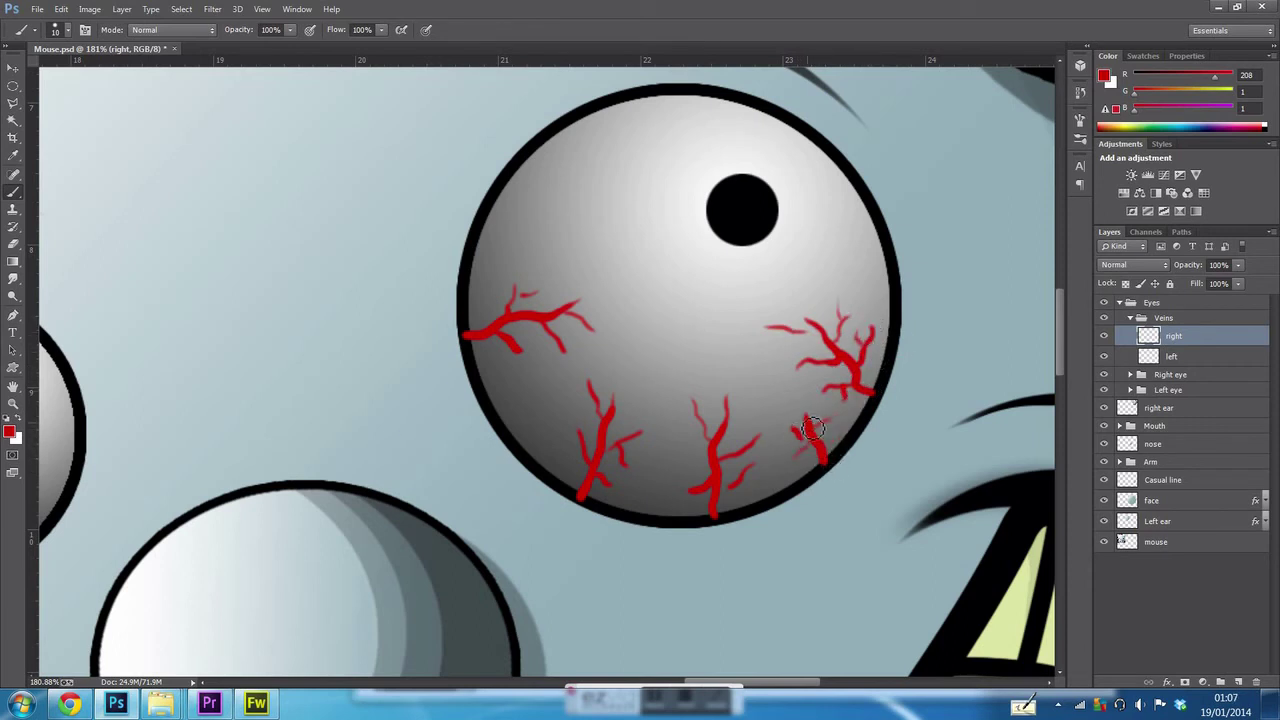
pyautogui.press('e')
pyautogui.moveTo(822, 455); pyautogui.dragTo(800, 405)
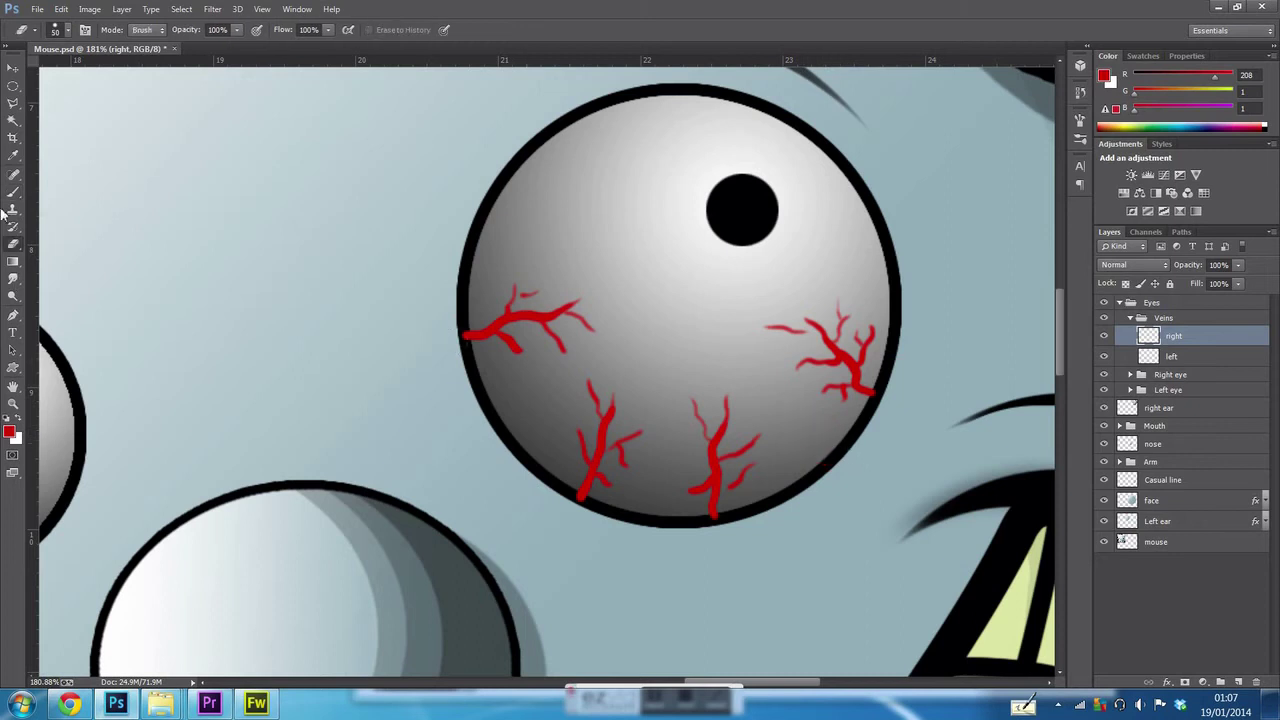
# - Load the right eyeball as a selection and Spherize the veins to bulge with its curve
pyautogui.click(1170, 374)
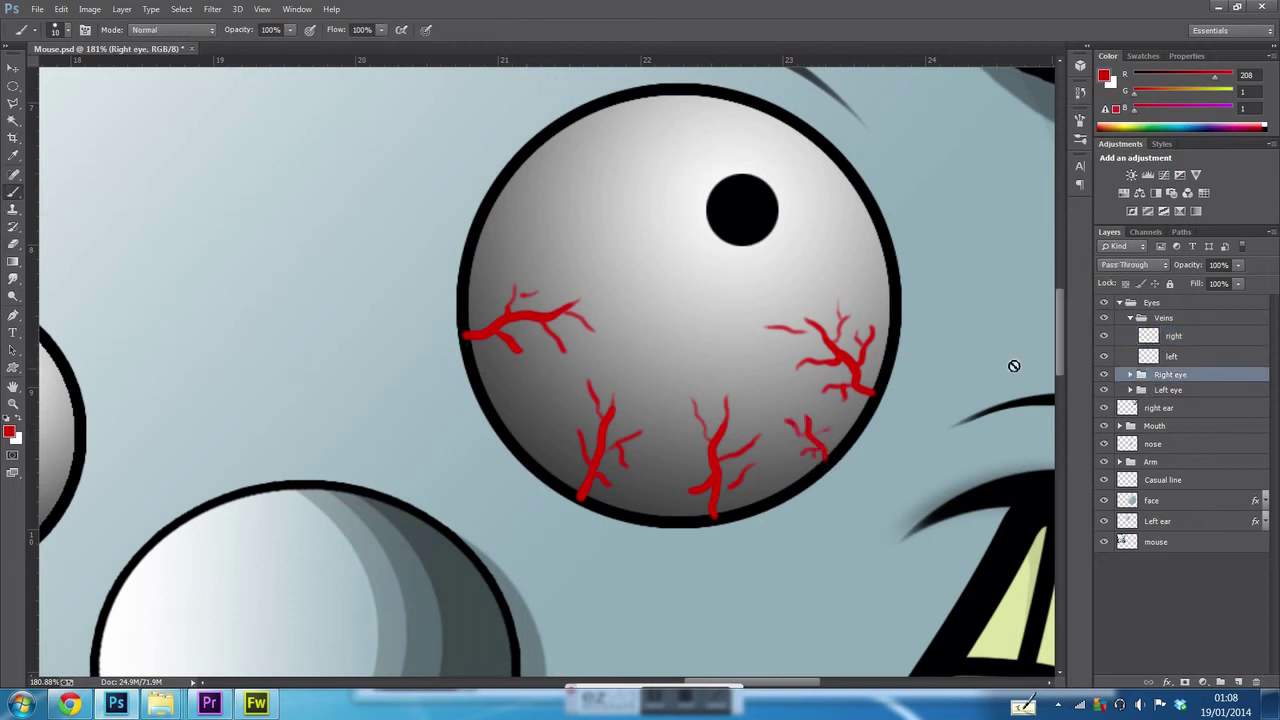
pyautogui.click(1182, 454)
pyautogui.press('w')
pyautogui.rightClick(1205, 457)
pyautogui.keyDown('ctrl'); pyautogui.click(1148, 454); pyautogui.keyUp('ctrl')
pyautogui.click(1173, 336)
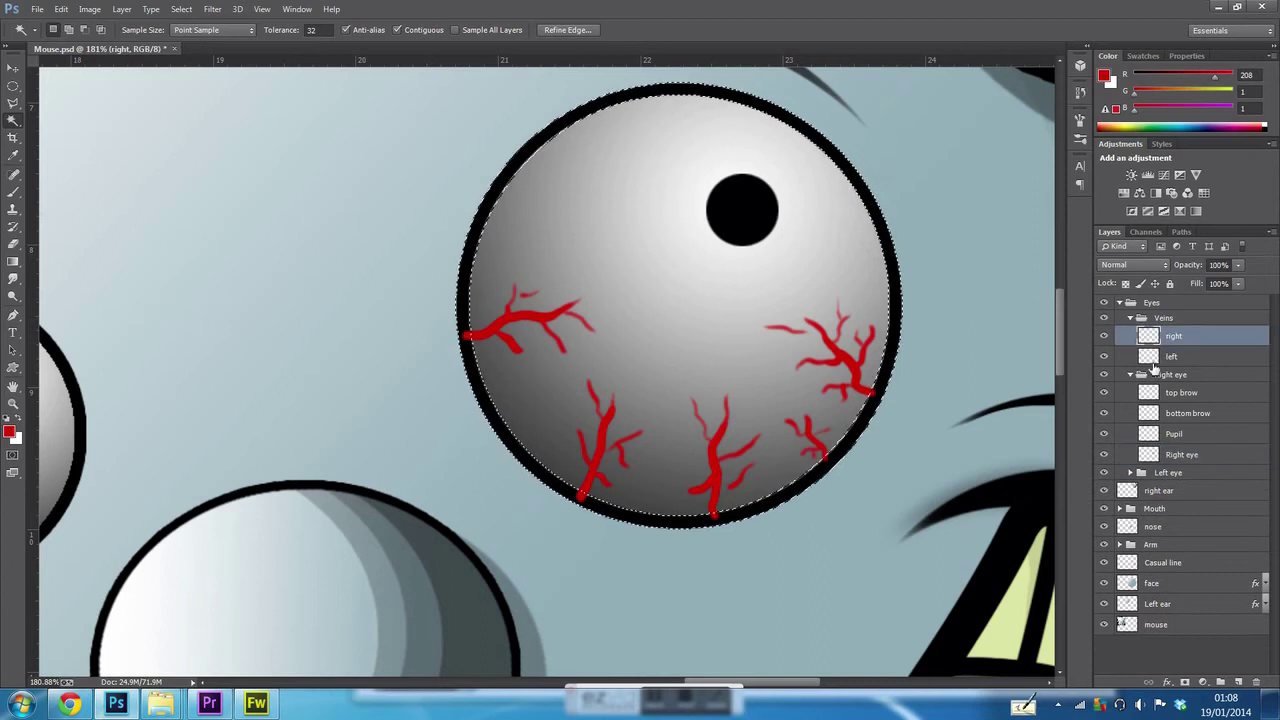
pyautogui.click(1130, 374)
pyautogui.click(212, 9)
pyautogui.click(600, 251)
pyautogui.moveTo(540, 260); pyautogui.dragTo(530, 204)
pyautogui.moveTo(600, 353); pyautogui.dragTo(548, 356)
pyautogui.press('Return')
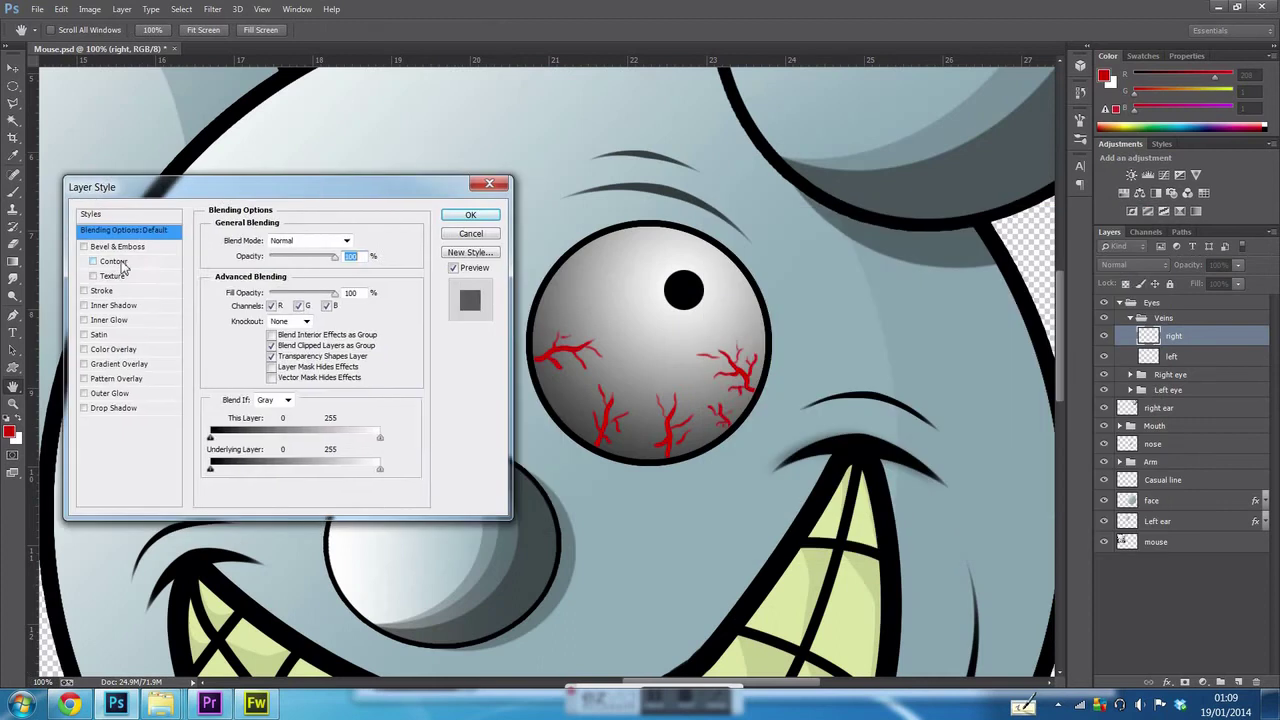
# - Give the veins Bevel & Emboss, Satin and Inner Shadow effects in dark red tones
pyautogui.click(117, 246)
pyautogui.click(364, 455)
pyautogui.click(1000, 480)
pyautogui.click(1223, 408)
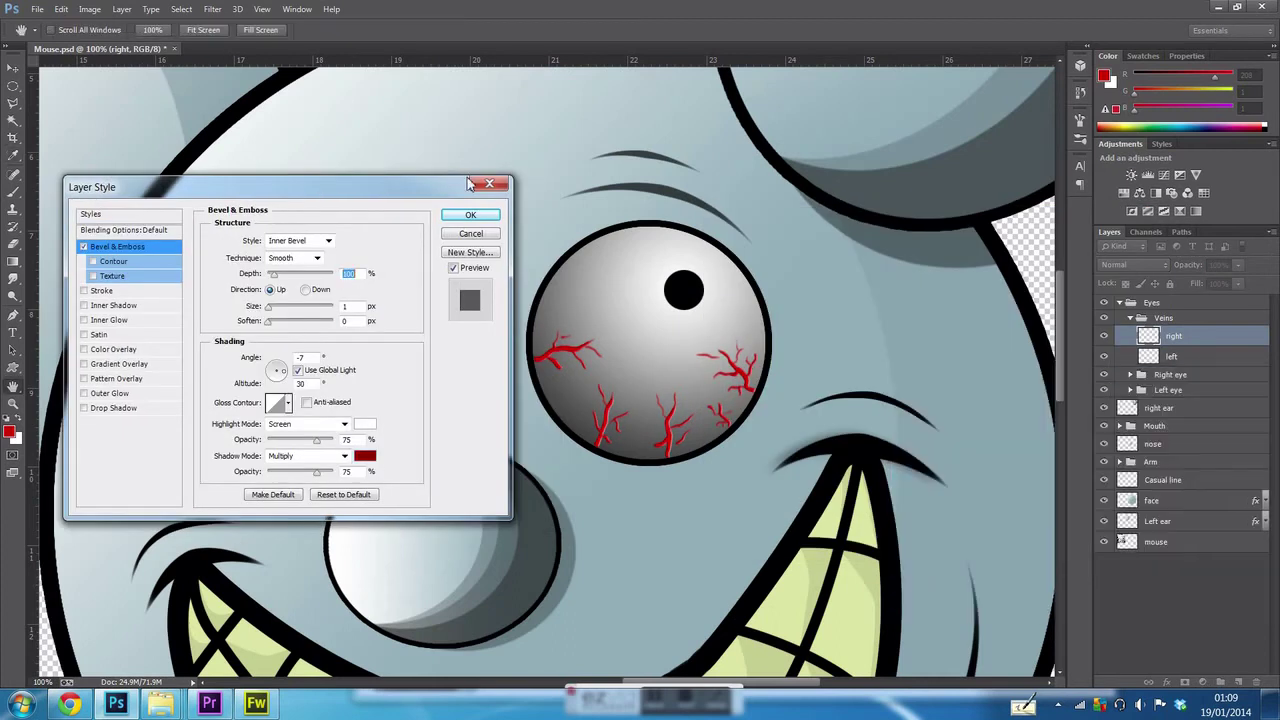
pyautogui.click(98, 334)
pyautogui.click(359, 240)
pyautogui.click(1037, 460)
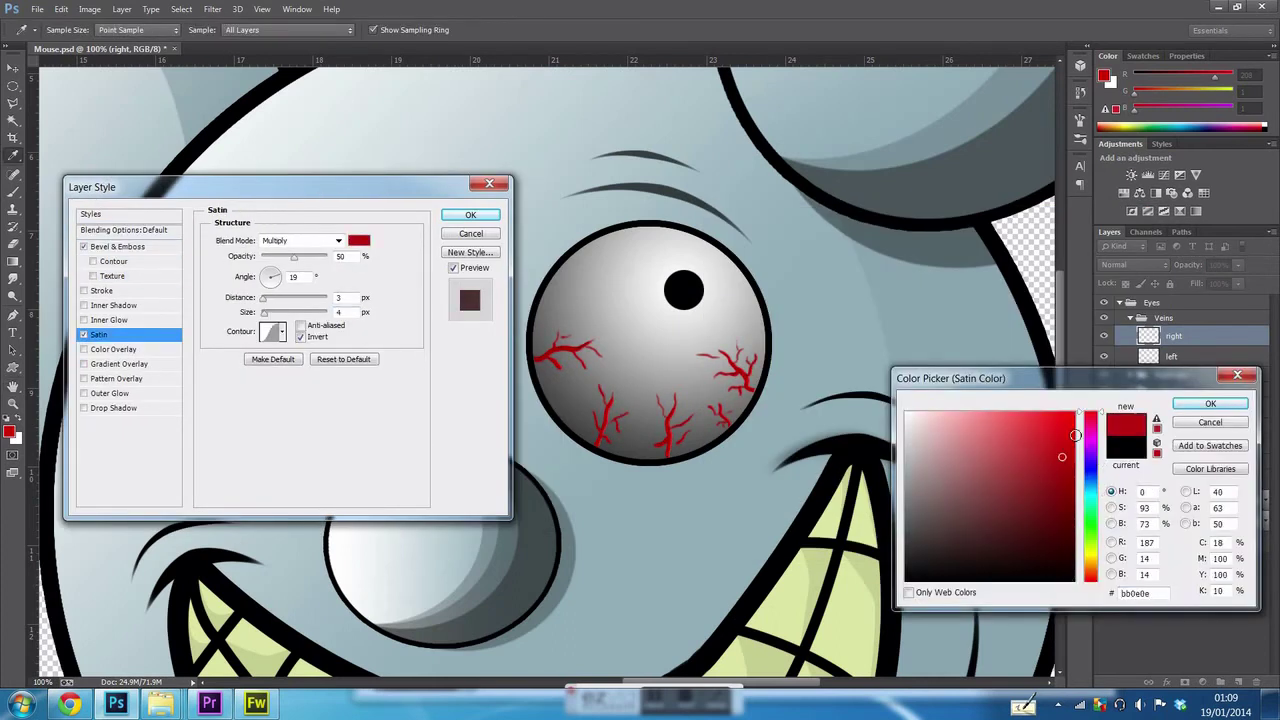
pyautogui.press('Return')
pyautogui.click(113, 305)
pyautogui.click(359, 240)
pyautogui.click(1000, 480)
pyautogui.press('Return')
pyautogui.press('Return')
# - Paint a branched red vein on the left eyeball and open the left veins layer's effects
pyautogui.hotkey('alt', '[')
pyautogui.keyDown('alt'); pyautogui.scroll(3, 471, 406); pyautogui.keyUp('alt')
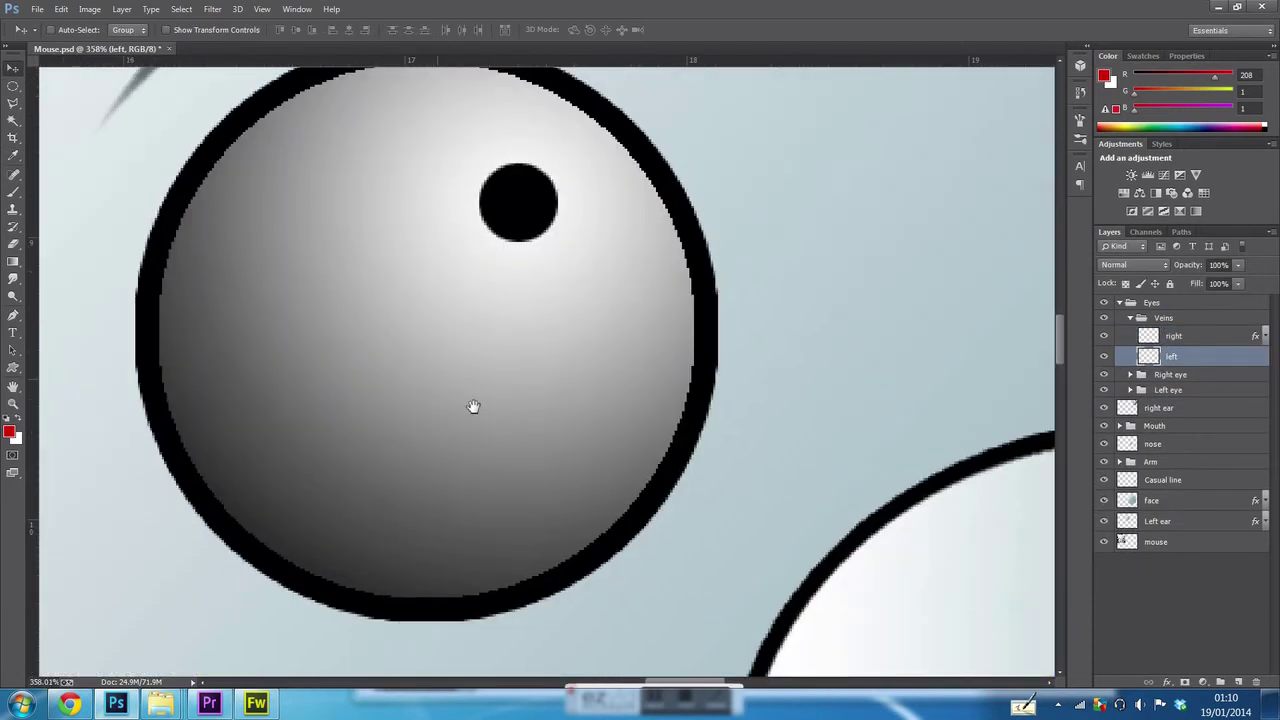
pyautogui.keyDown('alt'); pyautogui.scroll(-1, 471, 406); pyautogui.keyUp('alt')
pyautogui.press('b')
pyautogui.moveTo(264, 460); pyautogui.dragTo(288, 441)
pyautogui.hotkey('ctrl', 'z')
pyautogui.scroll(-2, 211, 343)
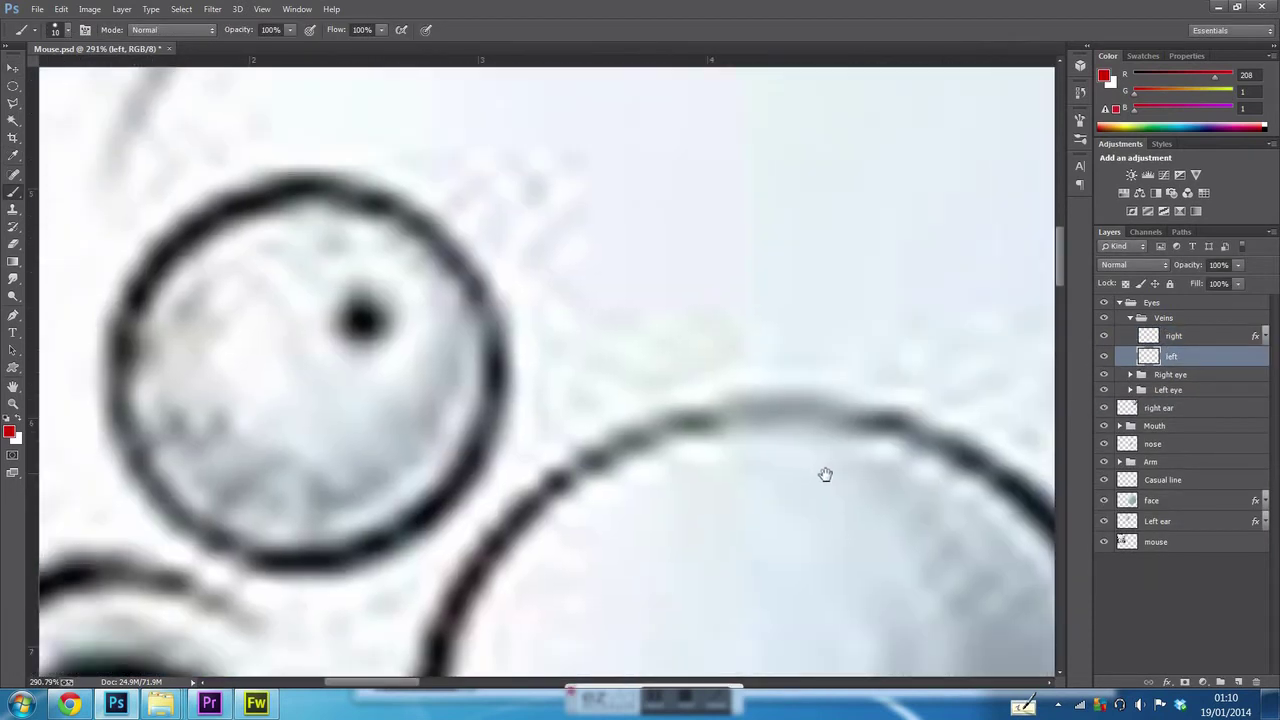
pyautogui.scroll(2, 486, 391)
pyautogui.moveTo(404, 378); pyautogui.dragTo(505, 357)
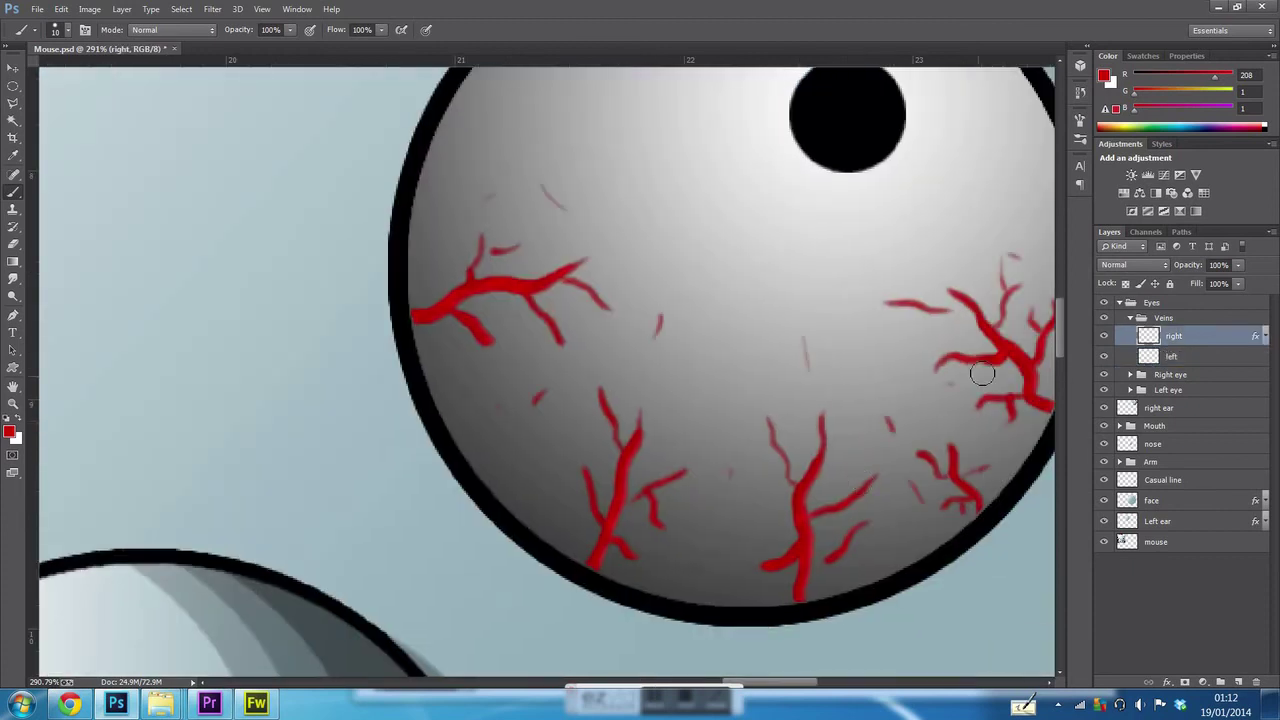
pyautogui.moveTo(877, 350); pyautogui.dragTo(759, 345)
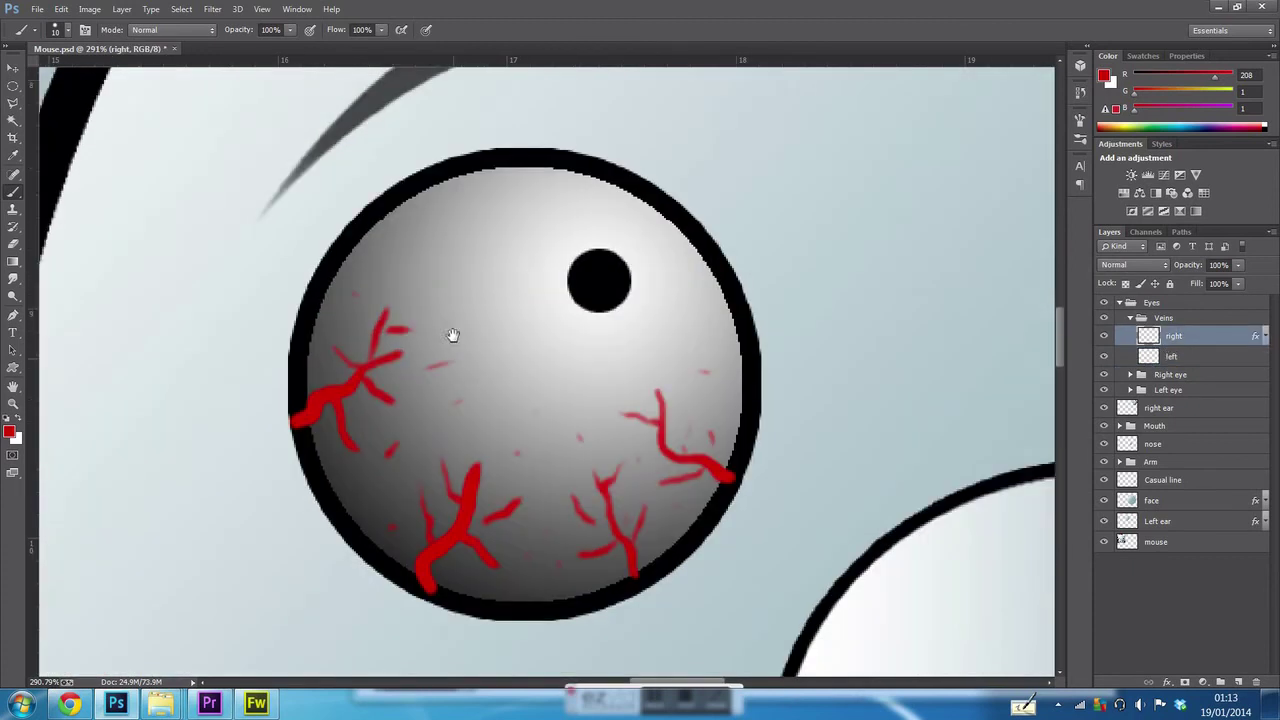
pyautogui.doubleClick(1211, 358)
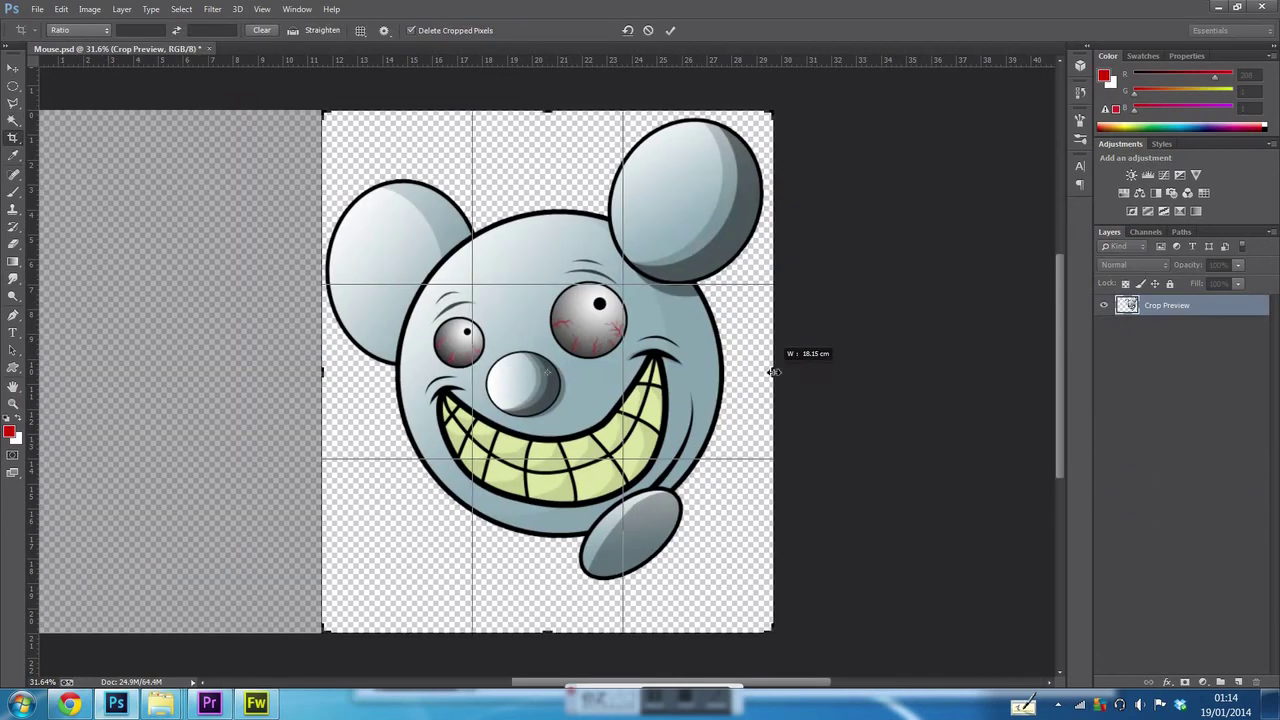
# - Frame the crop tightly around the mouse, and add a renamed background layer below Left ear
pyautogui.moveTo(329, 357); pyautogui.dragTo(384, 341)
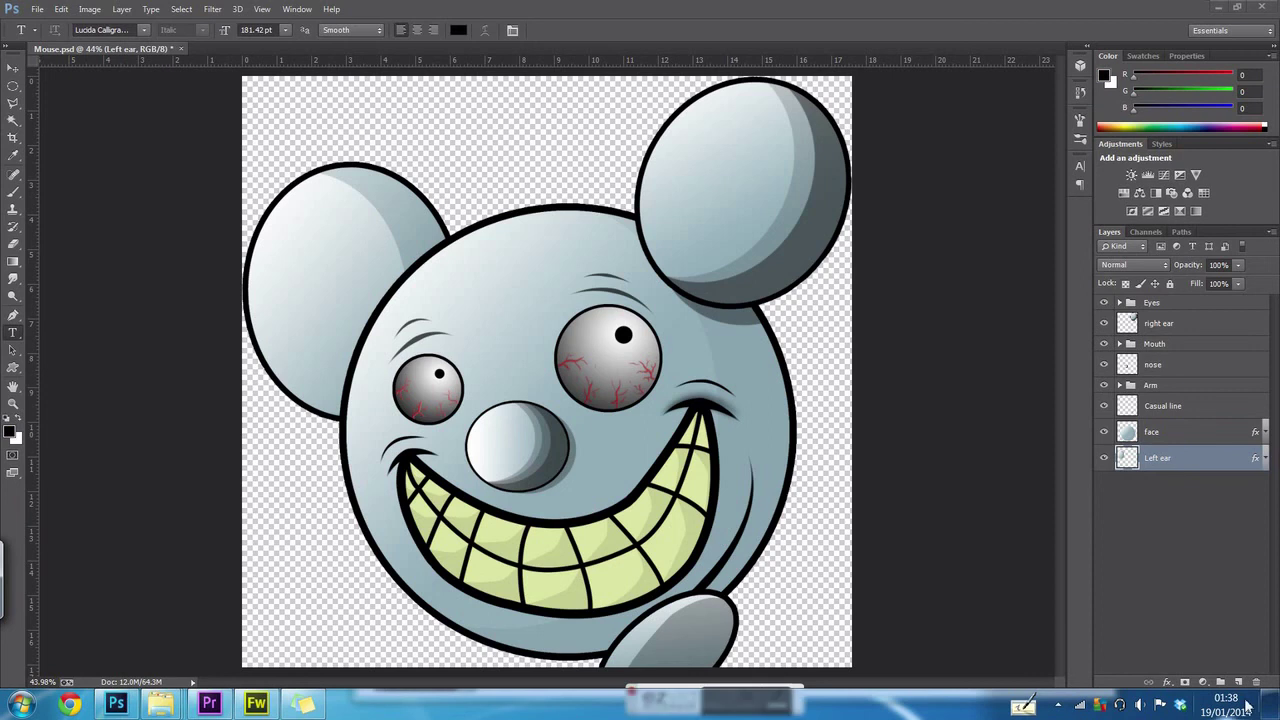
pyautogui.keyDown('ctrl'); pyautogui.click(1221, 682); pyautogui.keyUp('ctrl')
pyautogui.doubleClick(1154, 484)
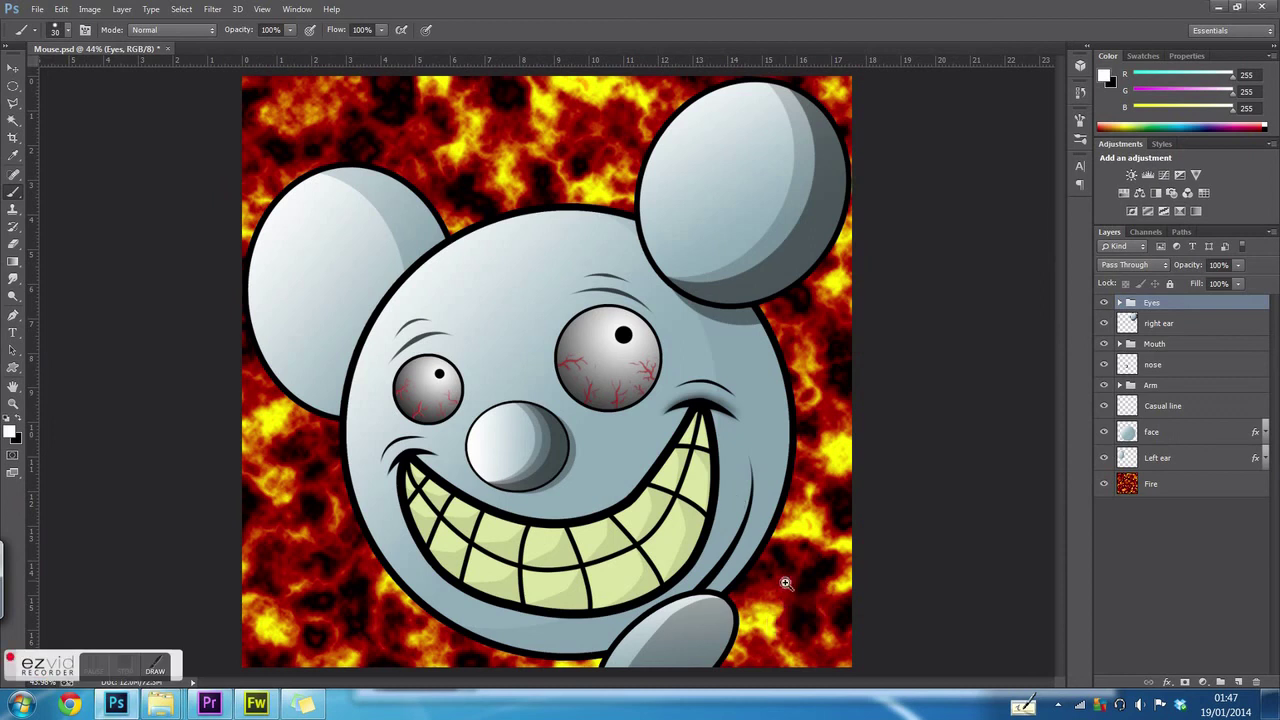
# - On a new layer above the eyes, write an underlined signature in white
pyautogui.scroll(3, 785, 583)
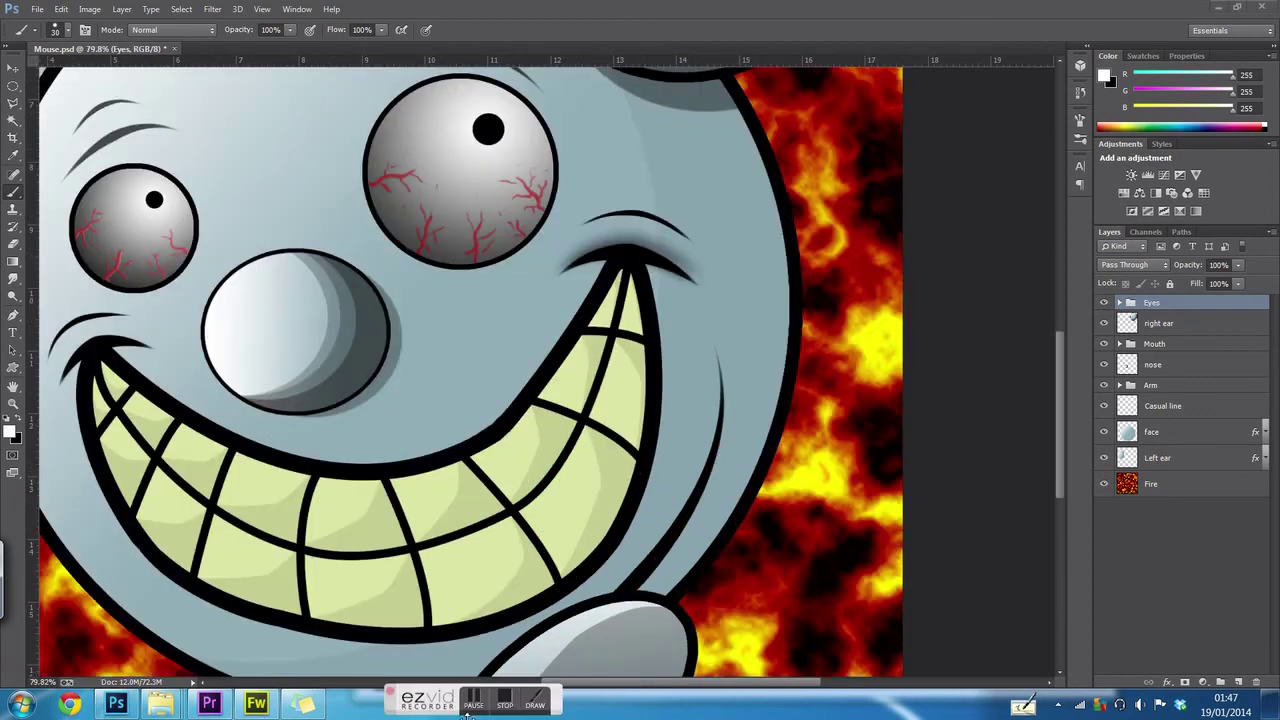
pyautogui.scroll(3, 709, 606)
pyautogui.hotkey('ctrl', 'shift', 'alt', 'n')
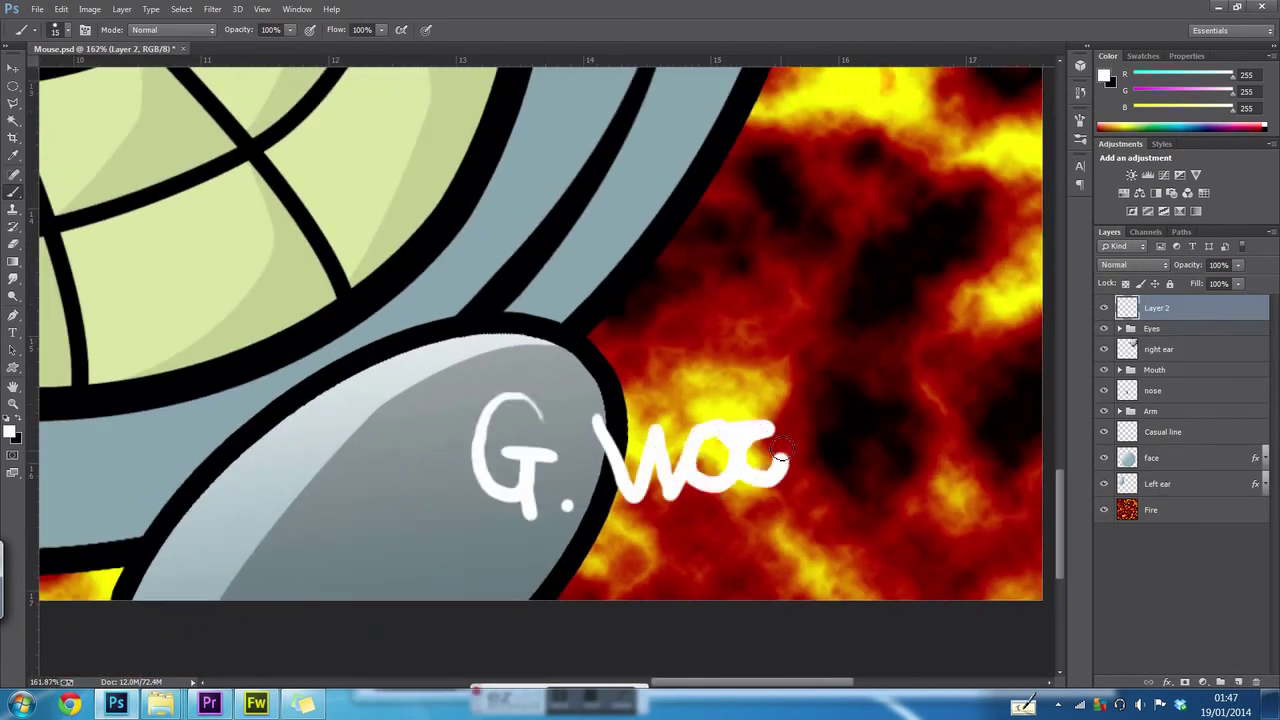
pyautogui.moveTo(781, 453); pyautogui.dragTo(511, 487)
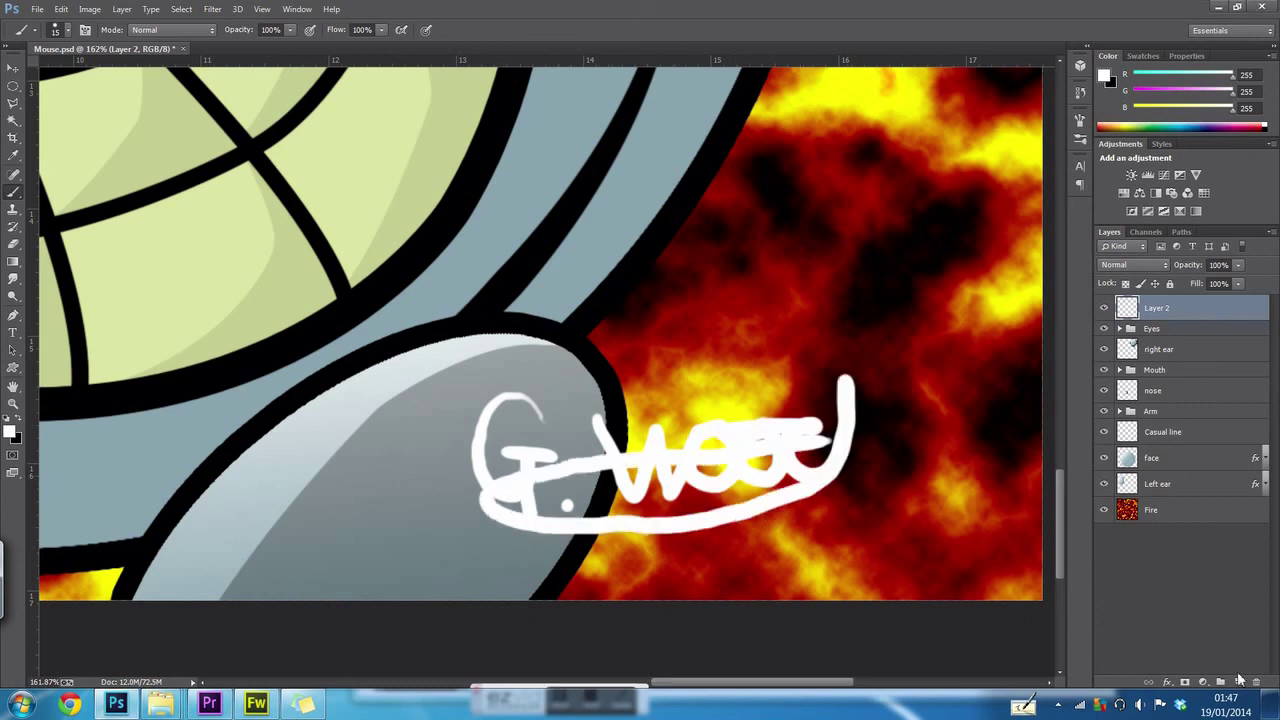
# - Give the signature a black stroke outline and move it into the lower-right corner
pyautogui.doubleClick(1124, 318)
pyautogui.click(1146, 203)
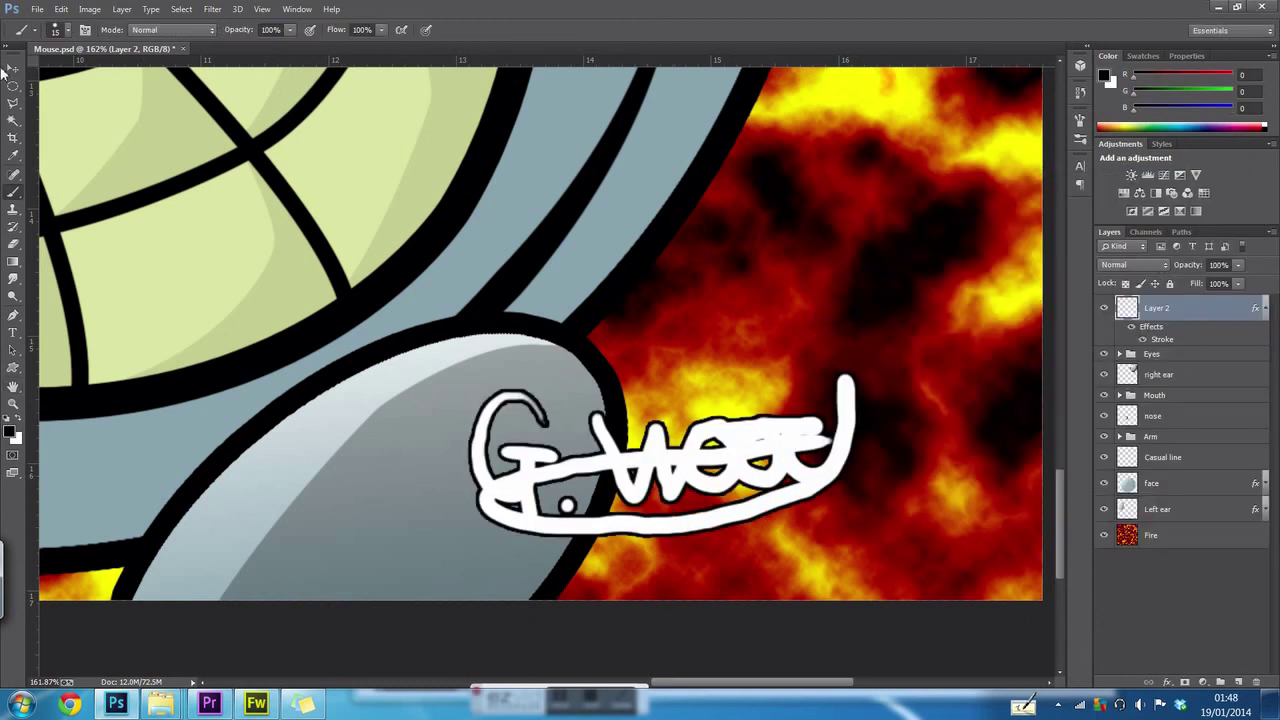
pyautogui.press('v')
pyautogui.moveTo(726, 376); pyautogui.dragTo(896, 421)
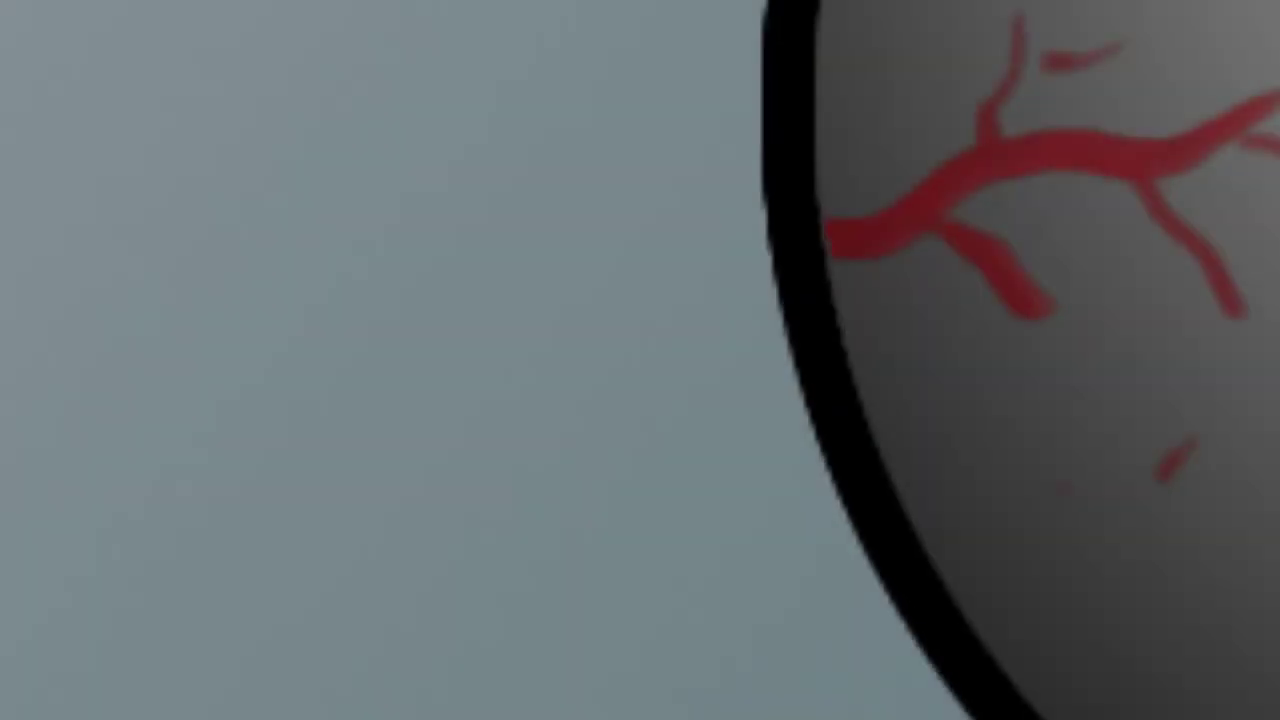